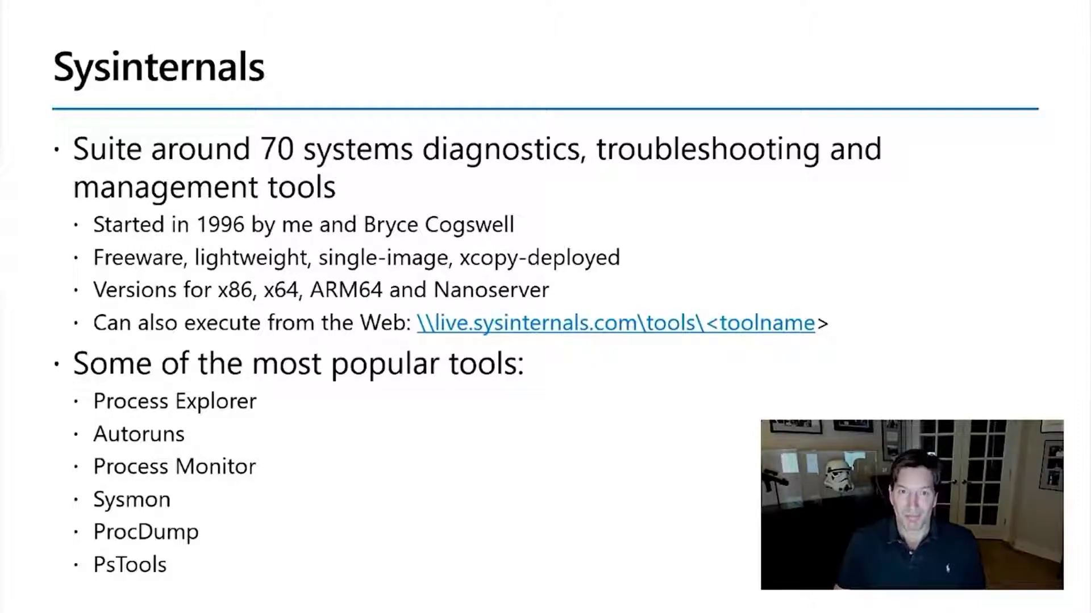
- Switch to the Sysinternals docs in Edge and open the Downloads index page
{"action": "key", "text": "alt+Tab"}
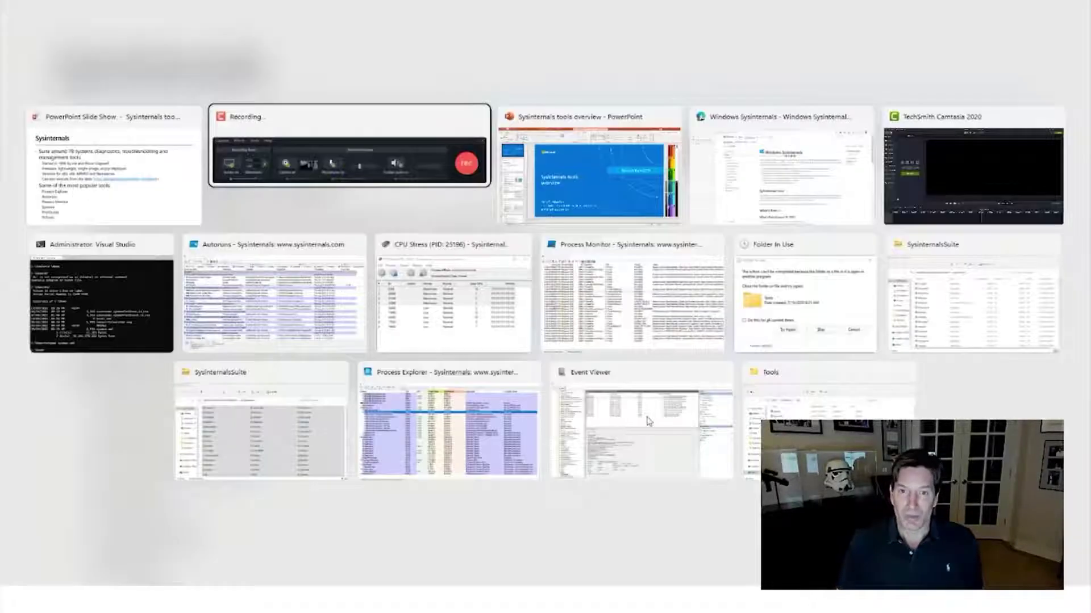
{"action": "left_click", "coordinate": [836, 178]}
{"action": "scroll", "coordinate": [767, 301], "scroll_direction": "down", "scroll_amount": 2}
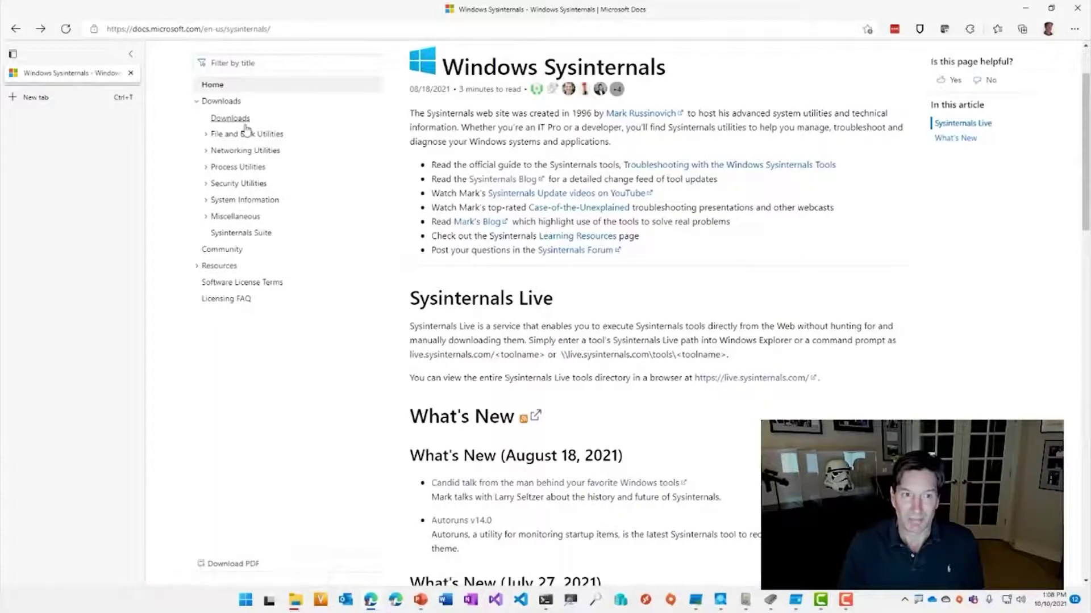
{"action": "left_click", "coordinate": [241, 121]}
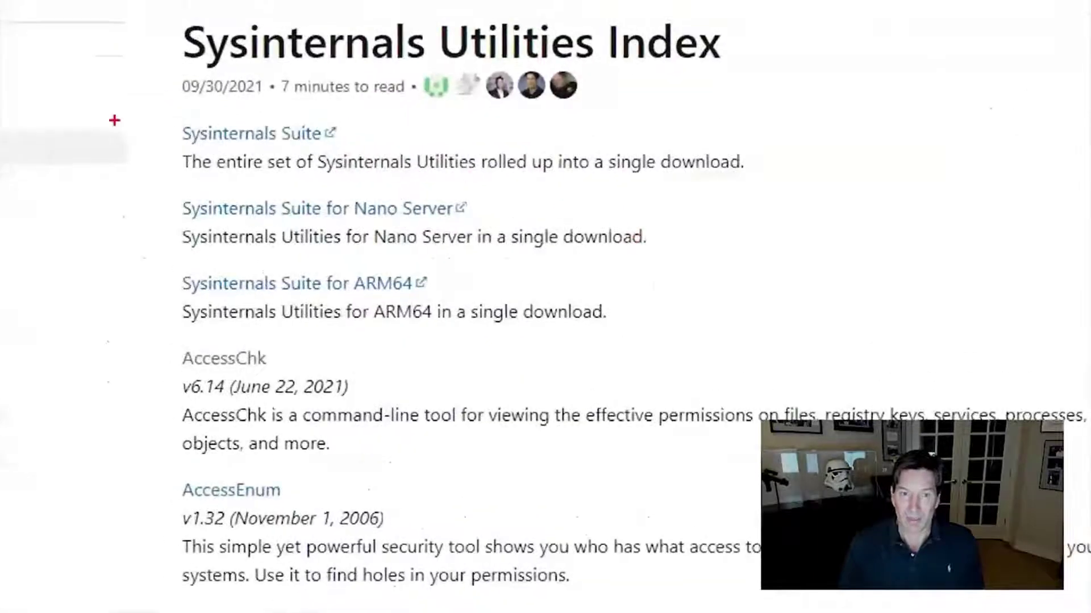
- Mark the Sysinternals Suite, Nano Server and ARM64 download links with ZoomIt annotations
{"action": "mouse_move", "coordinate": [169, 118]}
{"action": "left_mouse_down"}
{"action": "mouse_move", "coordinate": [636, 193]}
{"action": "mouse_move", "coordinate": [753, 193]}
{"action": "left_mouse_up"}
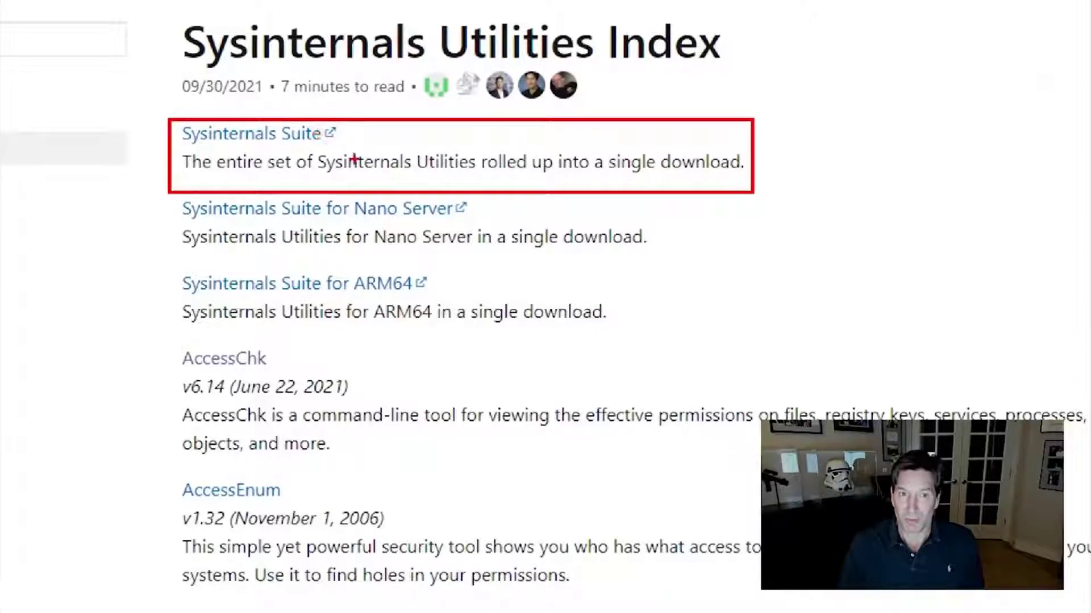
{"action": "key", "text": "e"}
{"action": "left_click_drag", "start_coordinate": [487, 214], "coordinate": [717, 186]}
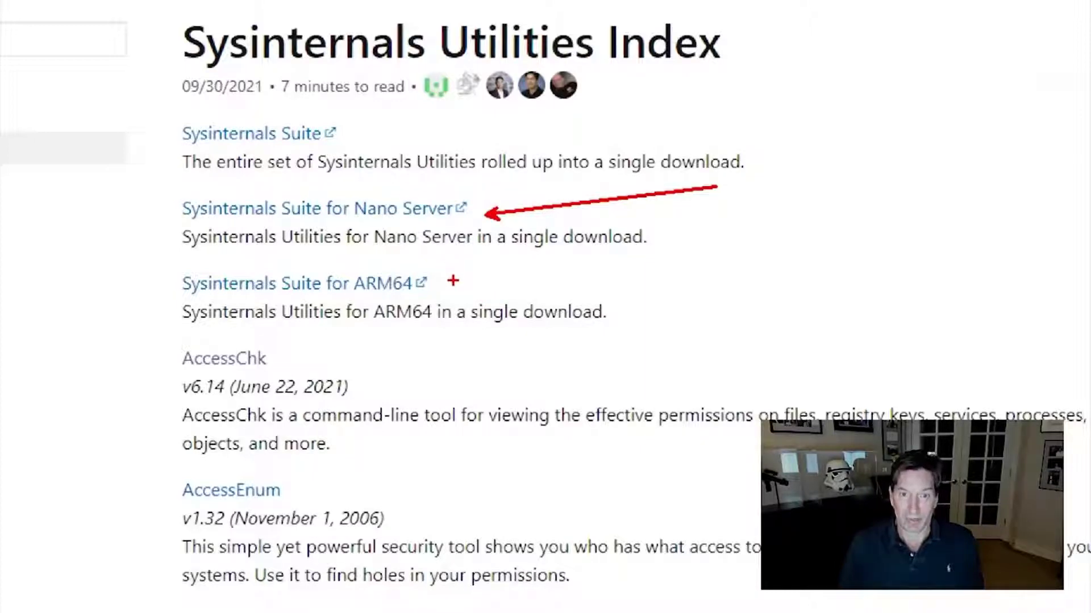
{"action": "left_click_drag", "start_coordinate": [438, 284], "coordinate": [653, 324]}
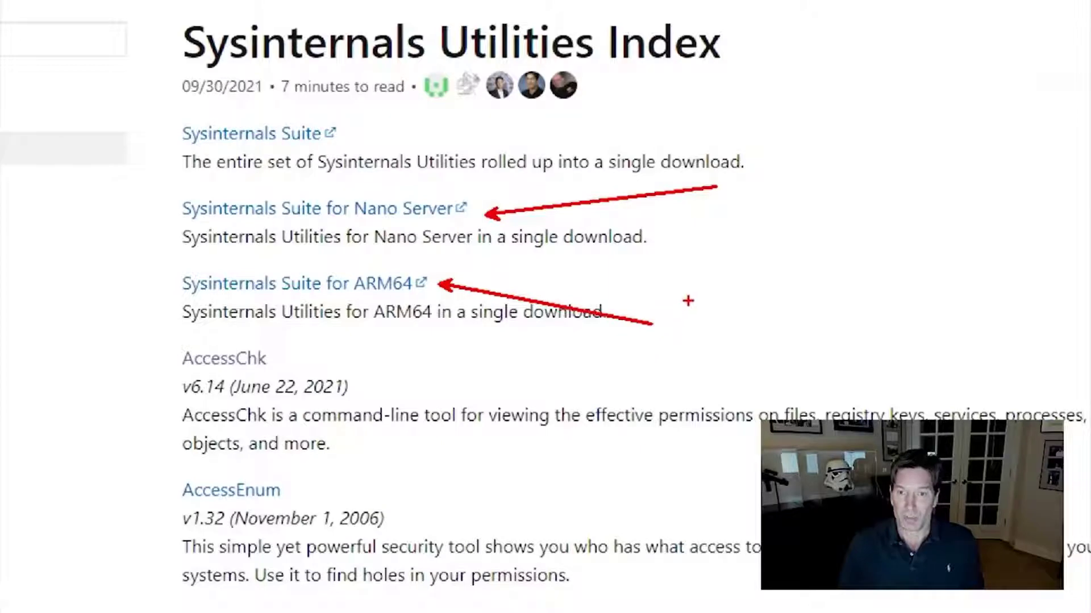
- Download SysinternalsSuite.zip, scroll through its 153 tools, and close the archive window
{"action": "key", "text": "Escape"}
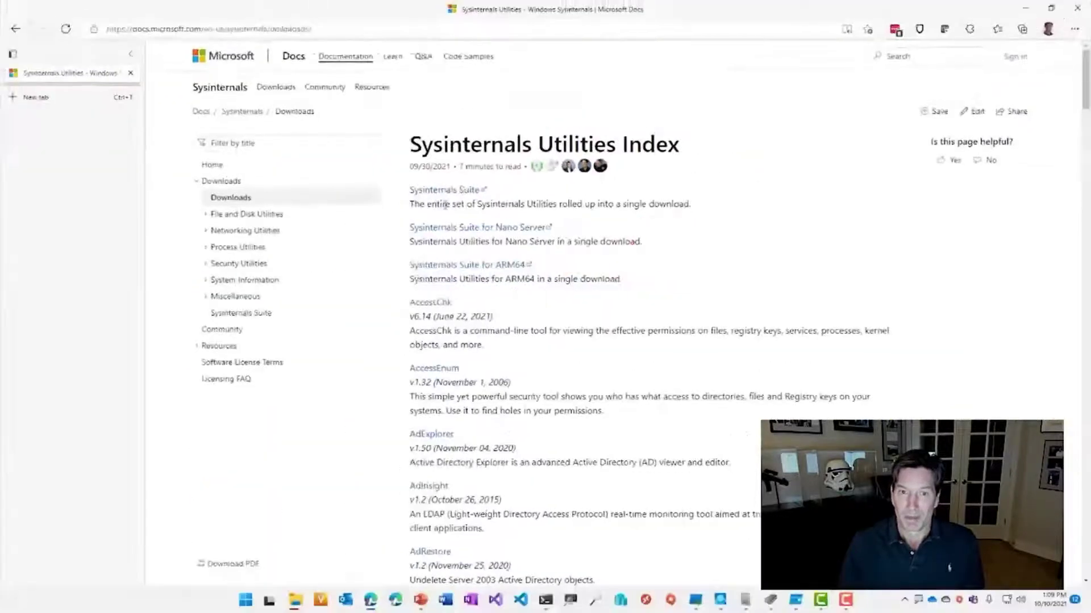
{"action": "left_click", "coordinate": [458, 196]}
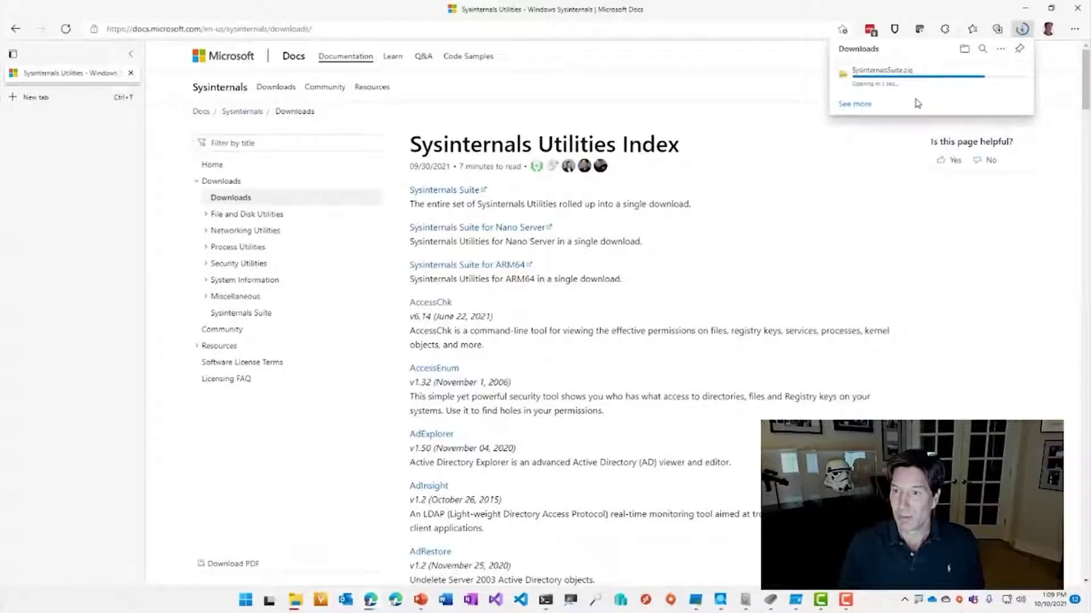
{"action": "left_click", "coordinate": [975, 87]}
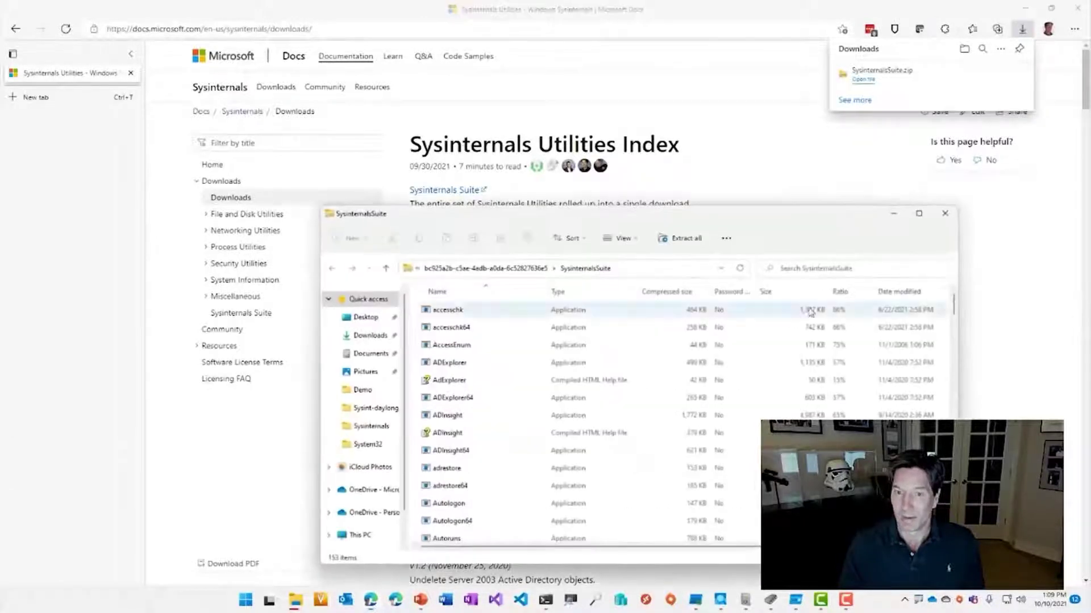
{"action": "scroll", "coordinate": [759, 369], "scroll_direction": "down", "scroll_amount": 20}
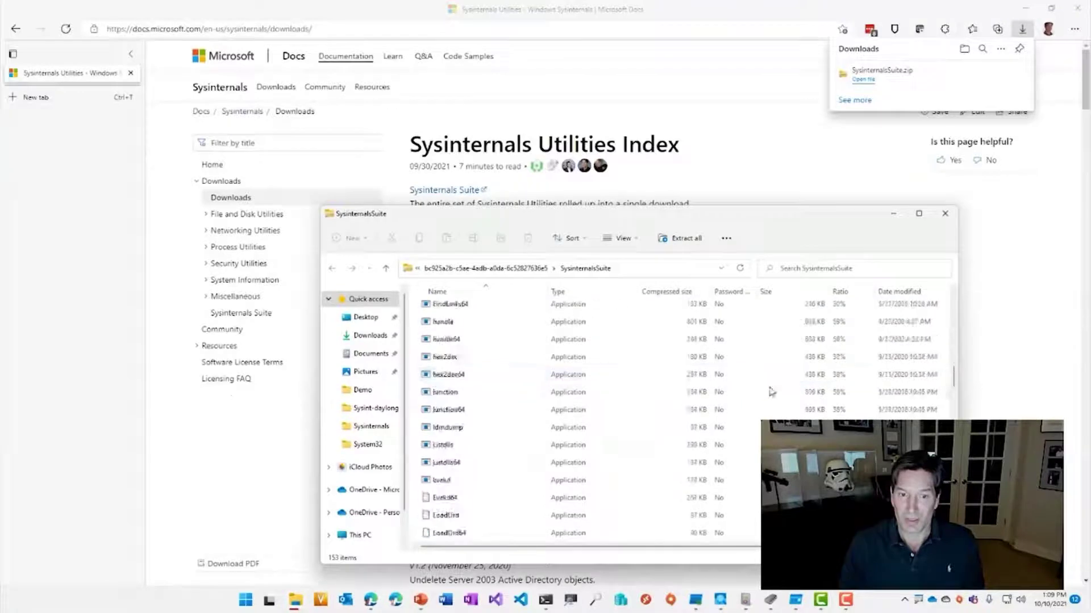
{"action": "scroll", "coordinate": [772, 408], "scroll_direction": "down", "scroll_amount": 20}
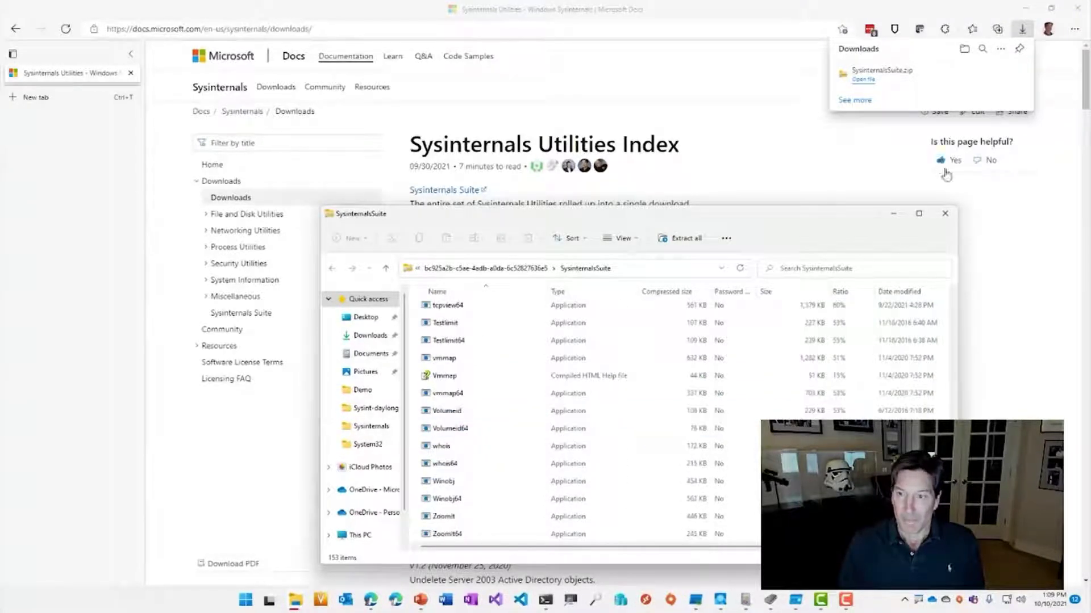
{"action": "left_click", "coordinate": [945, 213]}
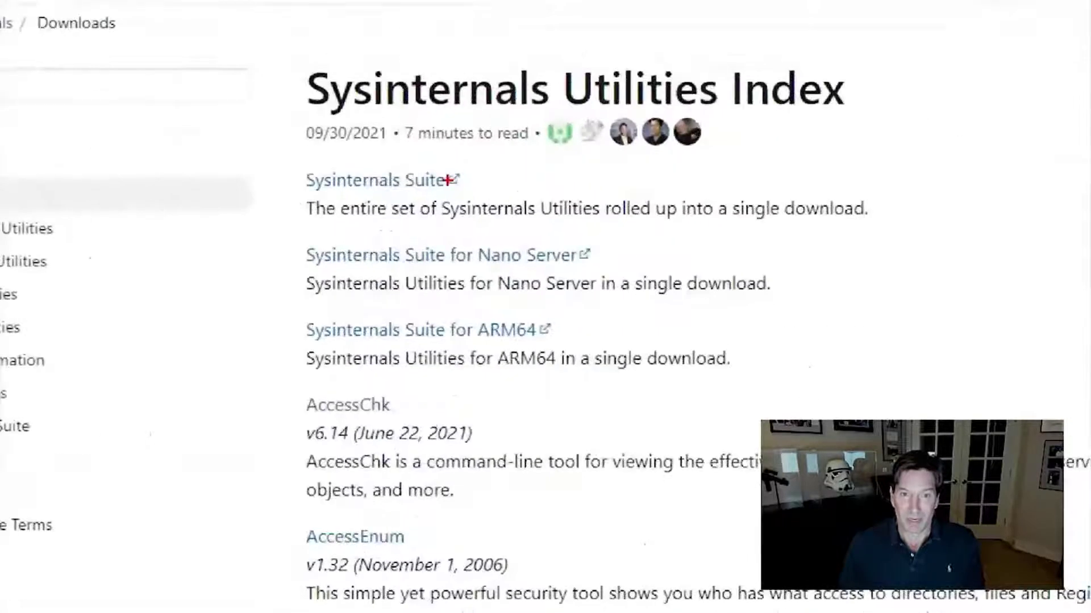
{"action": "mouse_move", "coordinate": [291, 155]}
{"action": "left_mouse_down"}
{"action": "mouse_move", "coordinate": [223, 170]}
{"action": "mouse_move", "coordinate": [458, 257]}
{"action": "mouse_move", "coordinate": [691, 284]}
{"action": "left_mouse_up"}
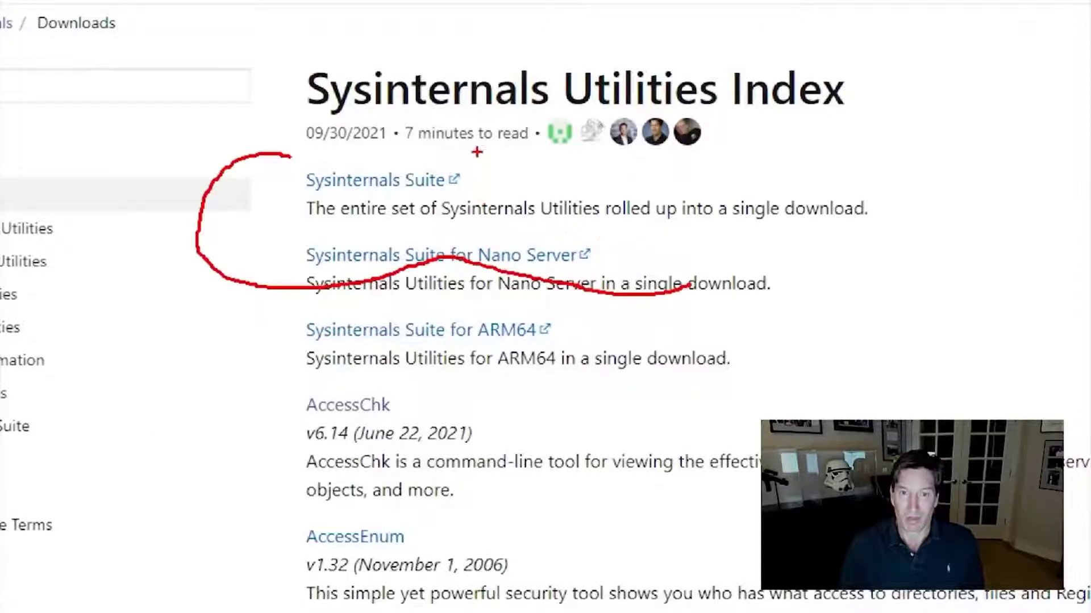
{"action": "left_click_drag", "start_coordinate": [492, 177], "coordinate": [809, 89]}
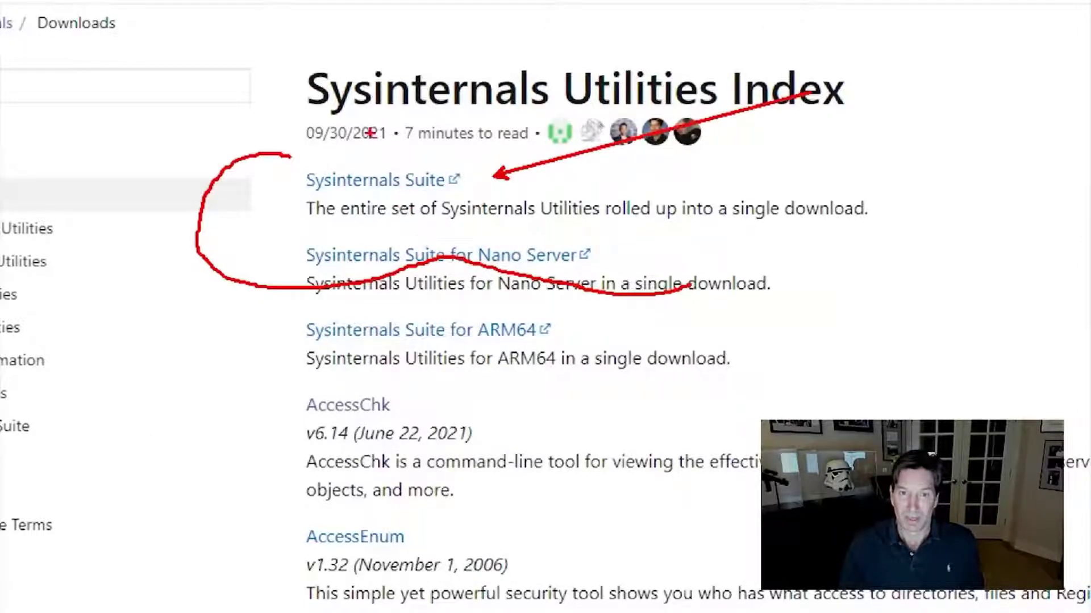
{"action": "left_click_drag", "start_coordinate": [375, 144], "coordinate": [484, 196]}
{"action": "mouse_move", "coordinate": [425, 215]}
{"action": "left_mouse_down"}
{"action": "mouse_move", "coordinate": [436, 243]}
{"action": "mouse_move", "coordinate": [668, 397]}
{"action": "mouse_move", "coordinate": [857, 374]}
{"action": "left_mouse_up"}
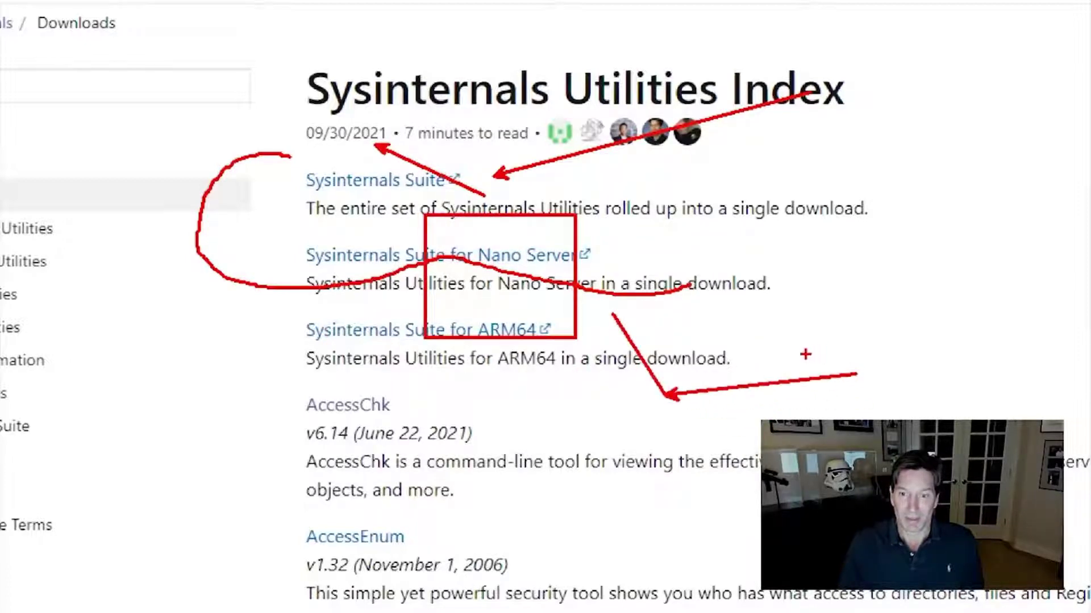
{"action": "left_click_drag", "start_coordinate": [767, 332], "coordinate": [411, 341]}
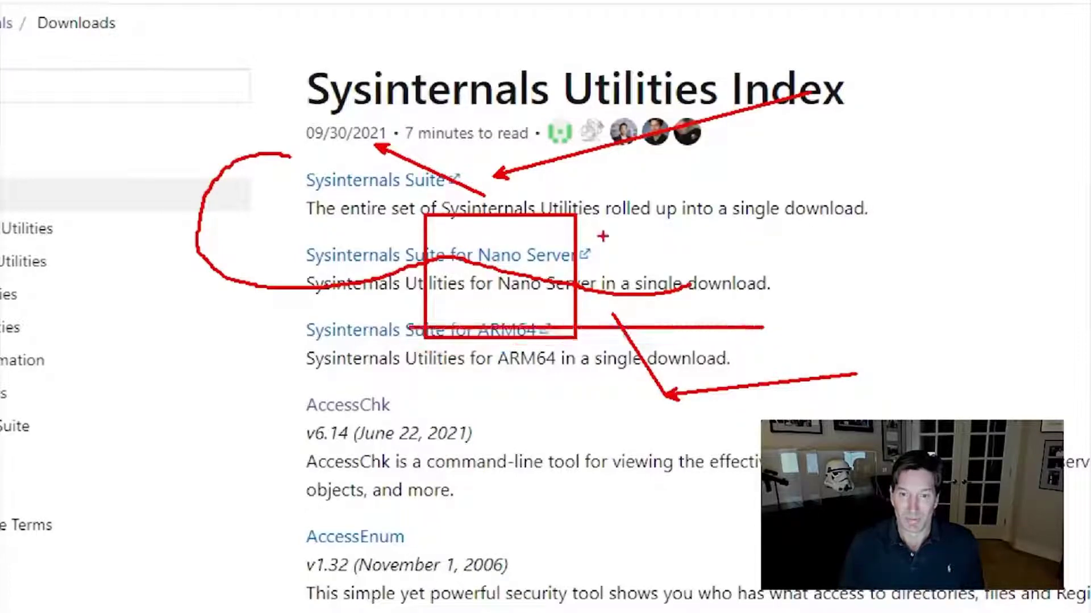
{"action": "key", "text": "e"}
{"action": "left_click_drag", "start_coordinate": [604, 179], "coordinate": [738, 333]}
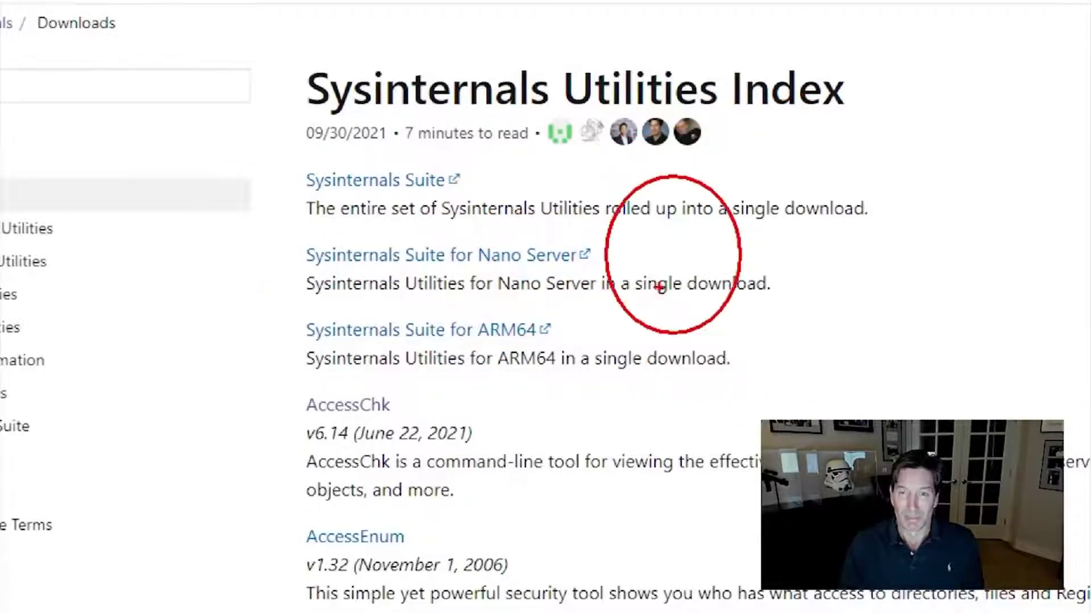
{"action": "key", "text": "g"}
{"action": "mouse_move", "coordinate": [412, 267]}
{"action": "left_mouse_down"}
{"action": "mouse_move", "coordinate": [552, 297]}
{"action": "mouse_move", "coordinate": [469, 250]}
{"action": "left_mouse_up"}
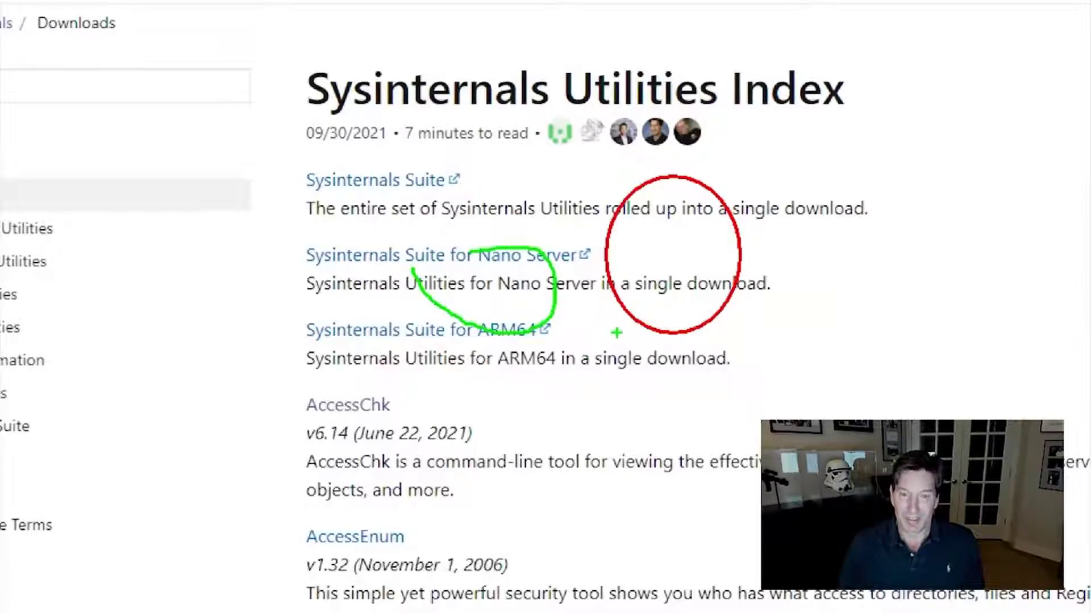
{"action": "key", "text": "y"}
{"action": "mouse_move", "coordinate": [601, 380]}
{"action": "left_mouse_down"}
{"action": "mouse_move", "coordinate": [742, 475]}
{"action": "mouse_move", "coordinate": [602, 382]}
{"action": "left_mouse_up"}
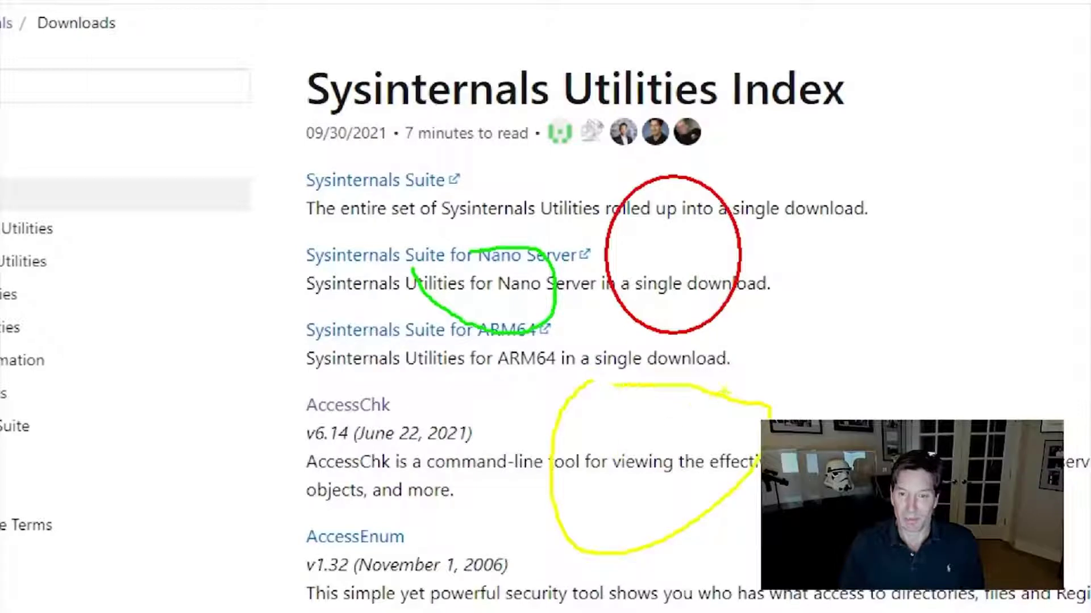
{"action": "key", "text": "b"}
{"action": "left_click_drag", "start_coordinate": [759, 357], "coordinate": [771, 386]}
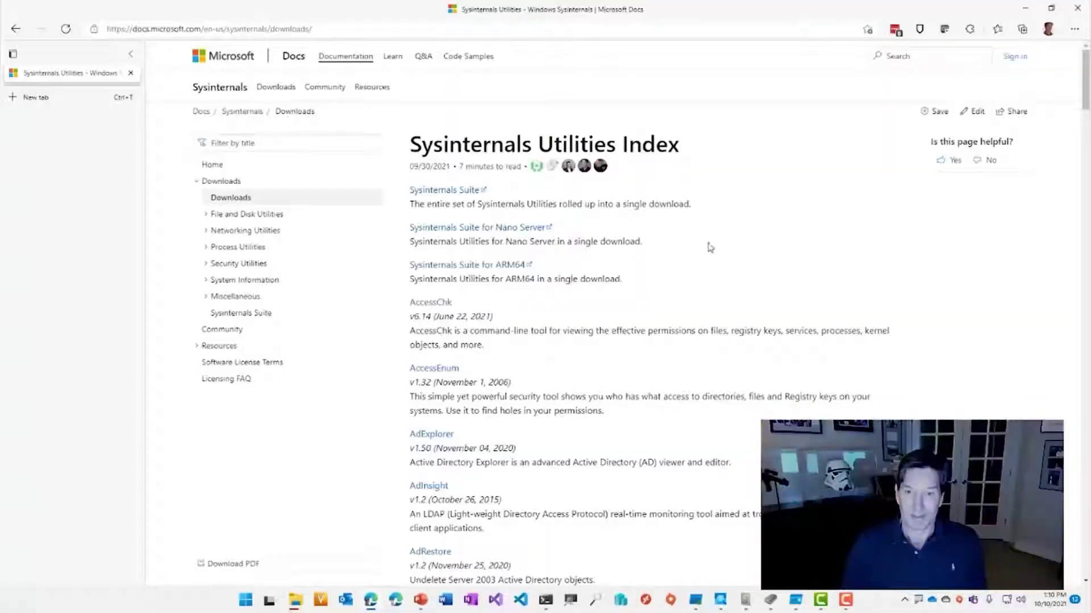
- Zoom in on the docs page title, zoom back out, and return to the PowerPoint slide show
{"action": "key", "text": "ctrl+1"}
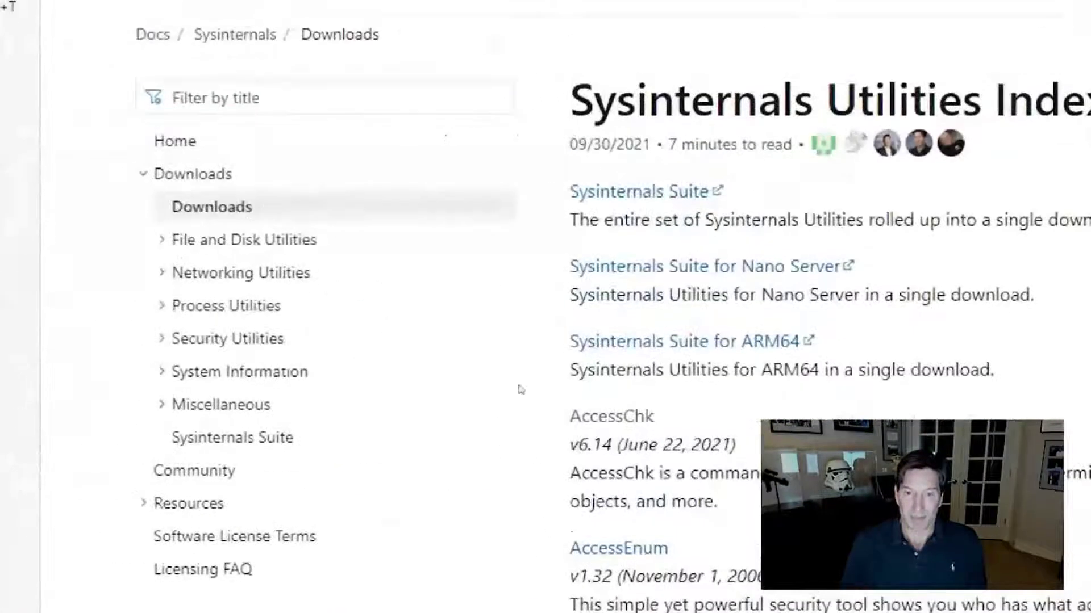
{"action": "scroll", "coordinate": [717, 481], "scroll_direction": "down", "scroll_amount": 1}
{"action": "key", "text": "Escape"}
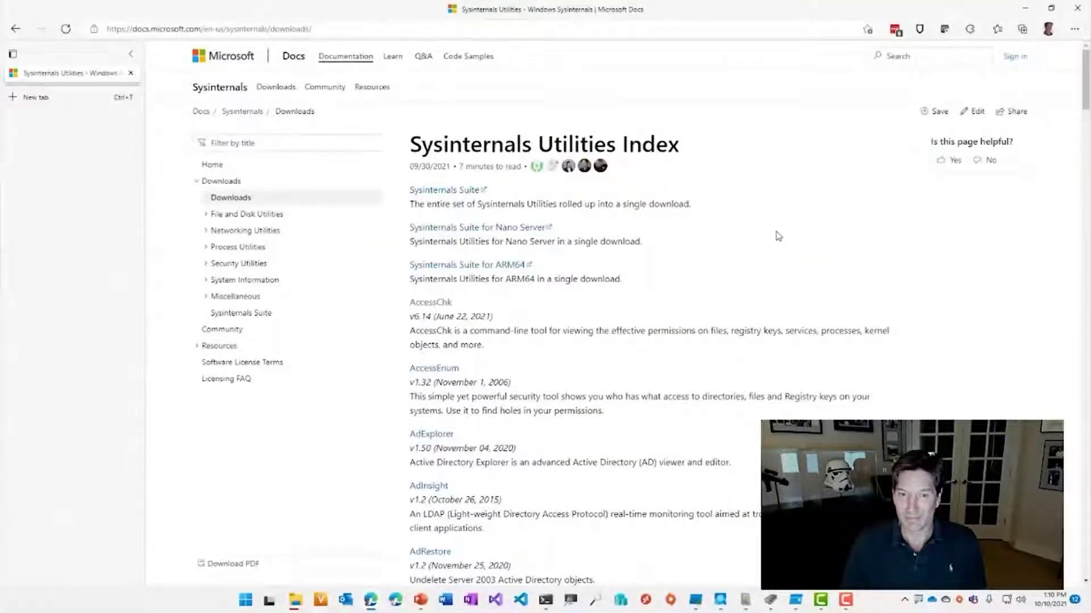
{"action": "key", "text": "alt+Tab"}
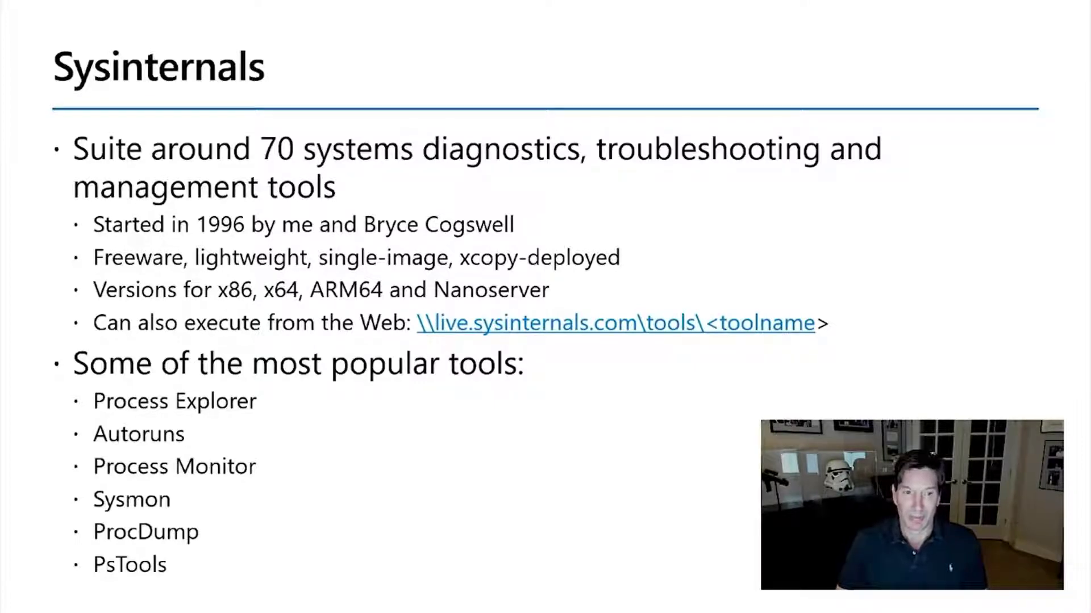
- Advance to the Process Explorer features slide and show Task View of all open windows
{"action": "key", "text": "Right"}
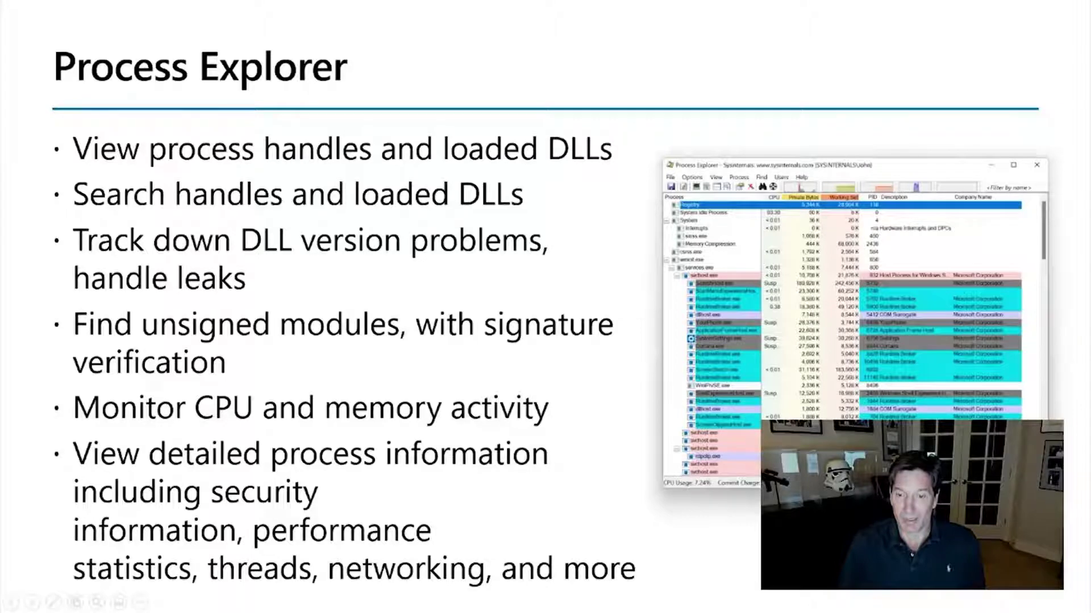
{"action": "key", "text": "super+Tab"}
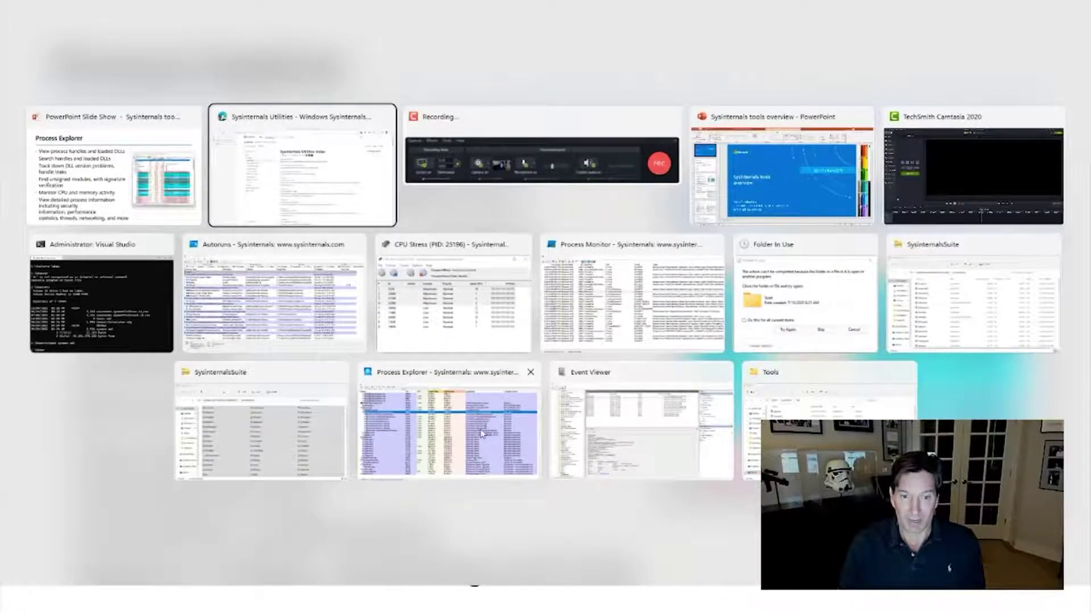
- Search handles and DLLs for zoomit.exe, widen the Type column, then close the search results
{"action": "left_click", "coordinate": [470, 413]}
{"action": "scroll", "coordinate": [470, 413], "scroll_direction": "up", "scroll_amount": 20}
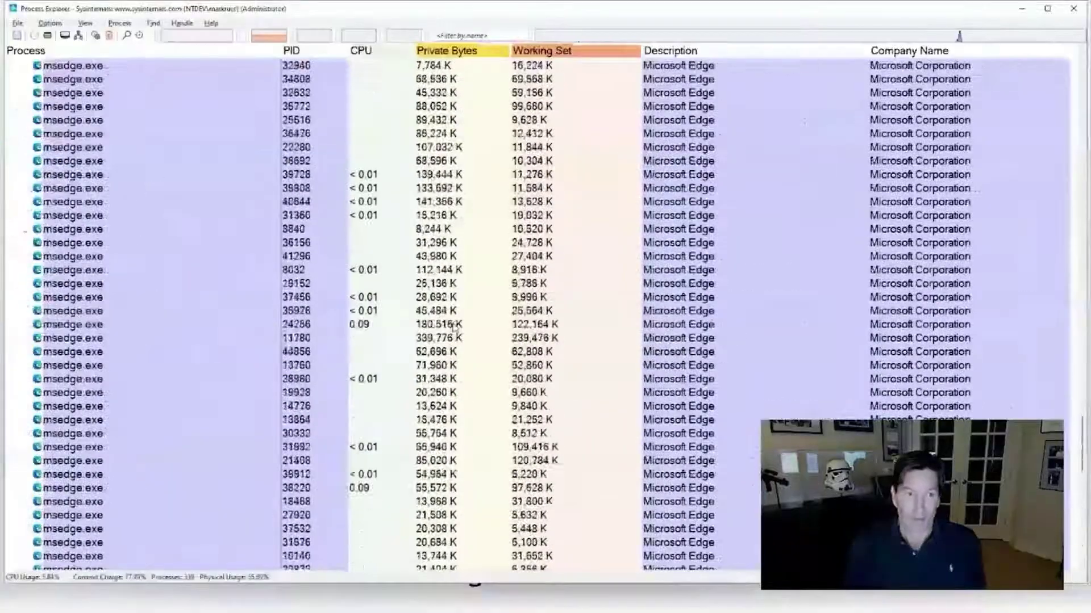
{"action": "scroll", "coordinate": [455, 242], "scroll_direction": "up", "scroll_amount": 20}
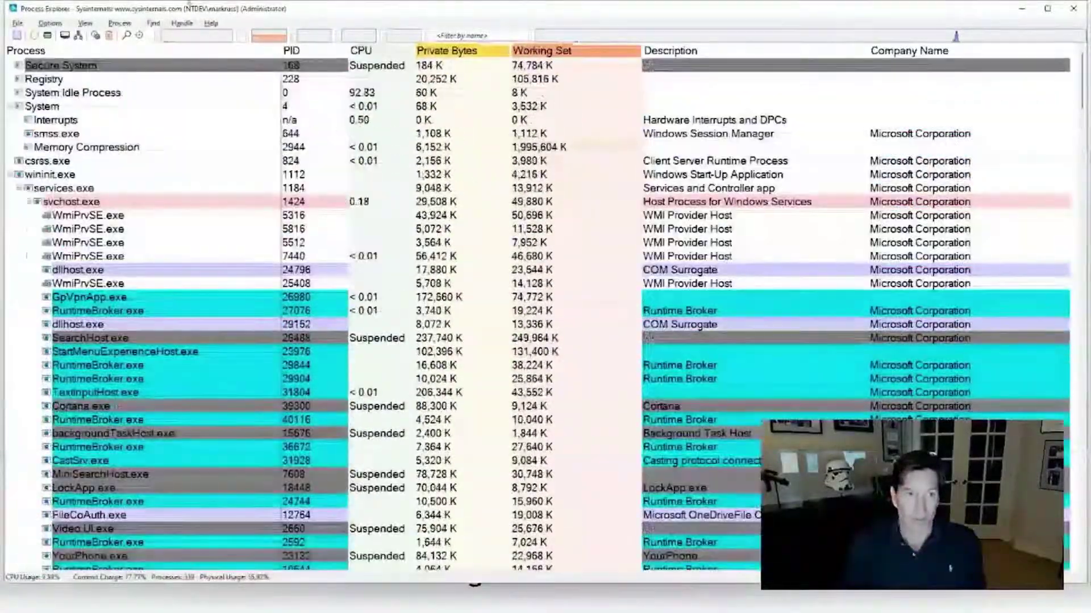
{"action": "left_click", "coordinate": [152, 24]}
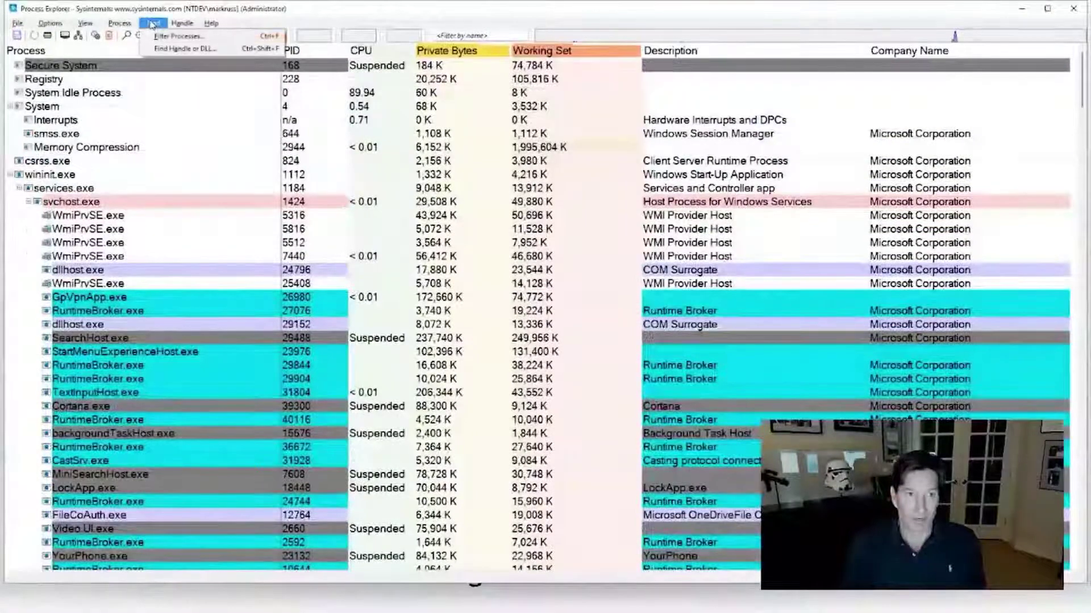
{"action": "left_click", "coordinate": [191, 50]}
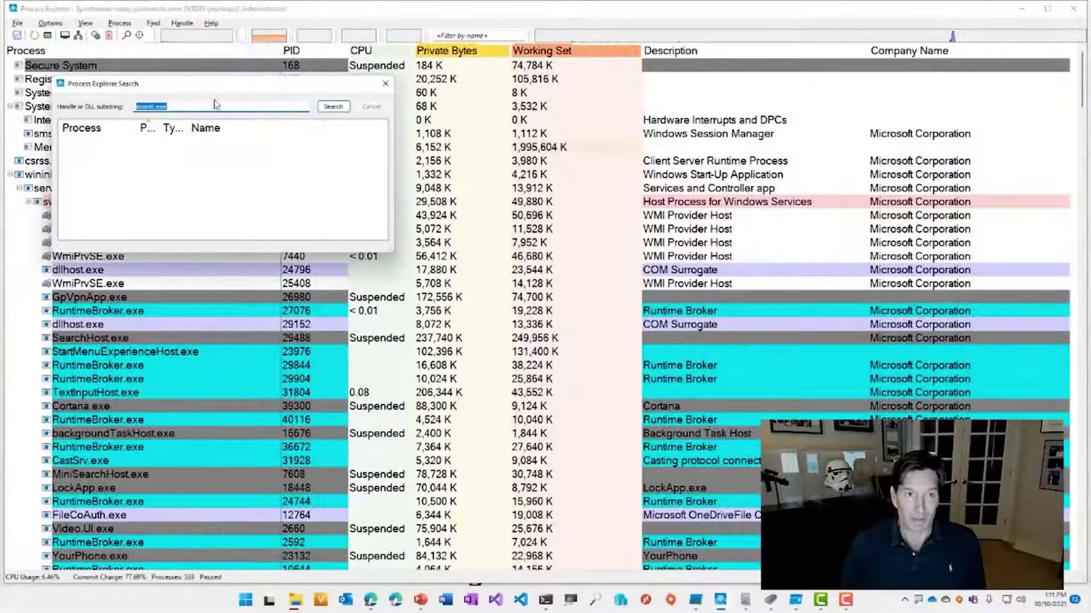
{"action": "left_click", "coordinate": [333, 107]}
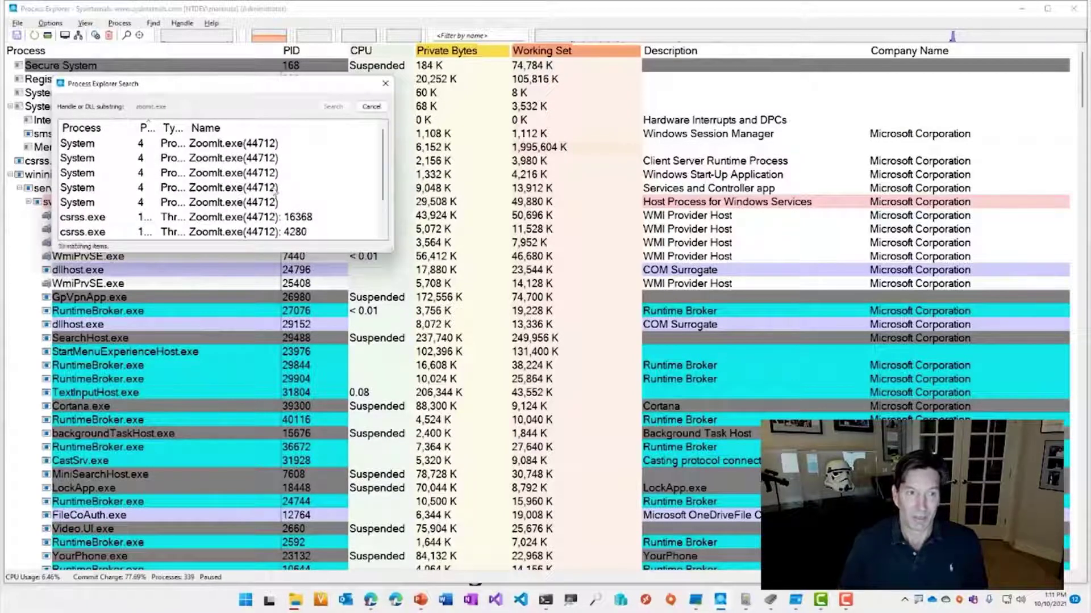
{"action": "scroll", "coordinate": [100, 164], "scroll_direction": "down", "scroll_amount": 1}
{"action": "scroll", "coordinate": [100, 164], "scroll_direction": "down", "scroll_amount": 1}
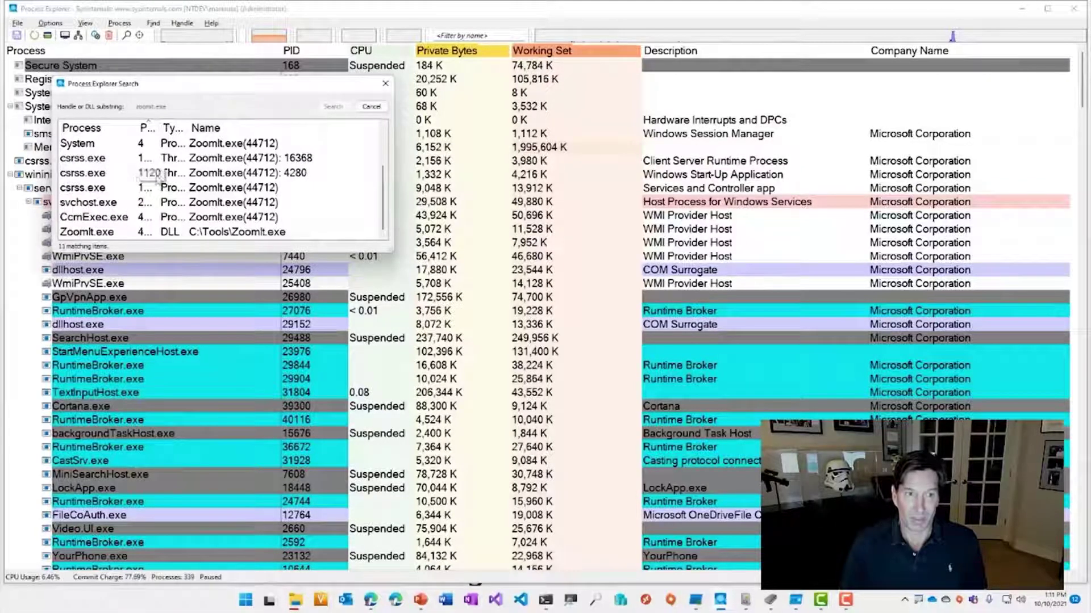
{"action": "double_click", "coordinate": [189, 124]}
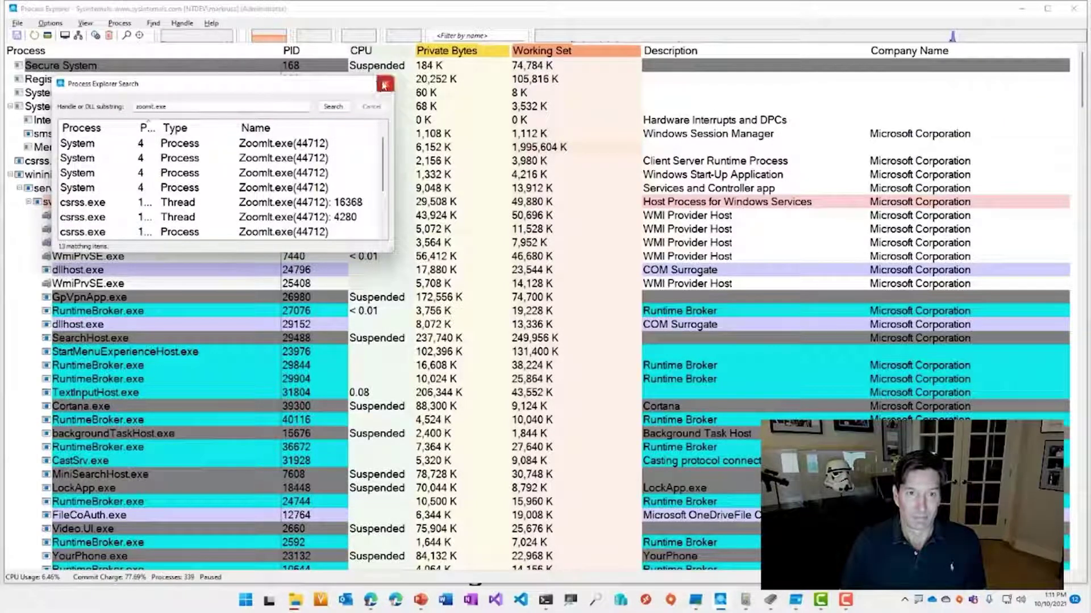
{"action": "left_click", "coordinate": [385, 84]}
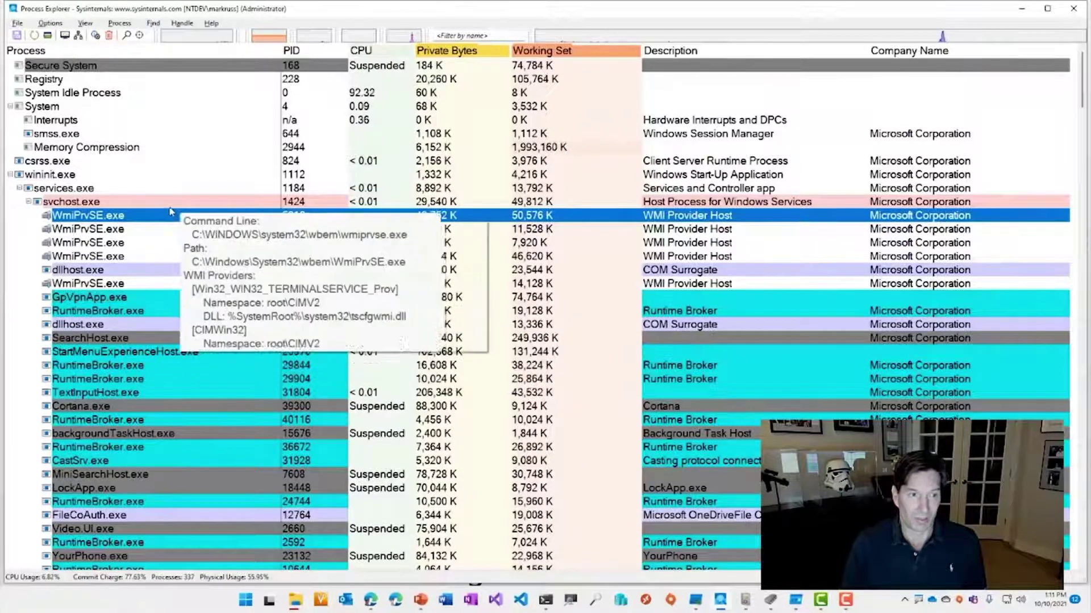
- Open Select Columns from the process list's column header context menu
{"action": "mouse_move", "coordinate": [123, 208]}
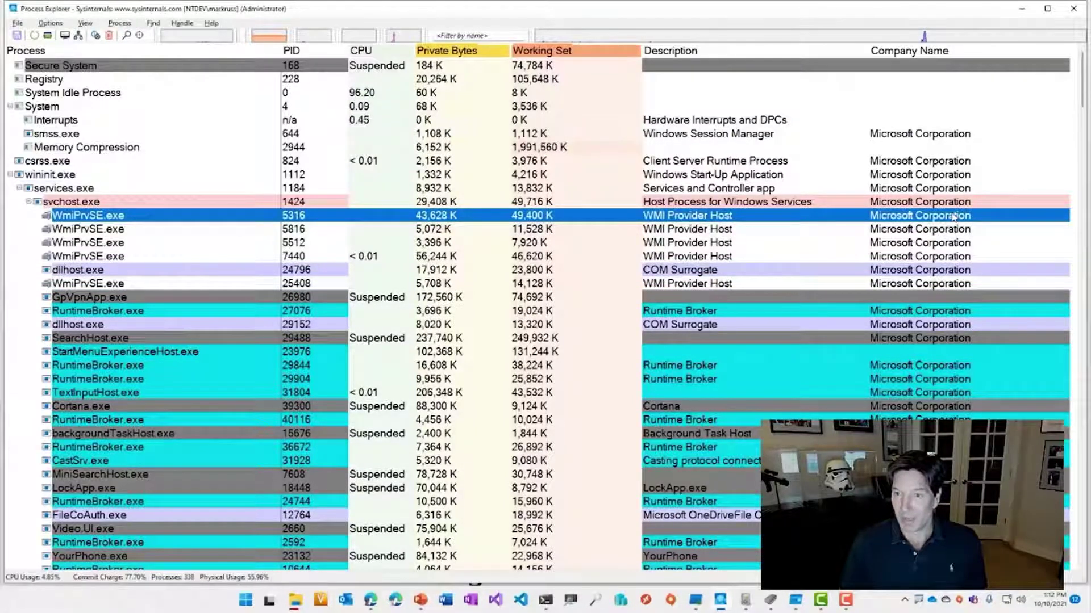
{"action": "right_click", "coordinate": [248, 52]}
{"action": "left_click", "coordinate": [267, 50]}
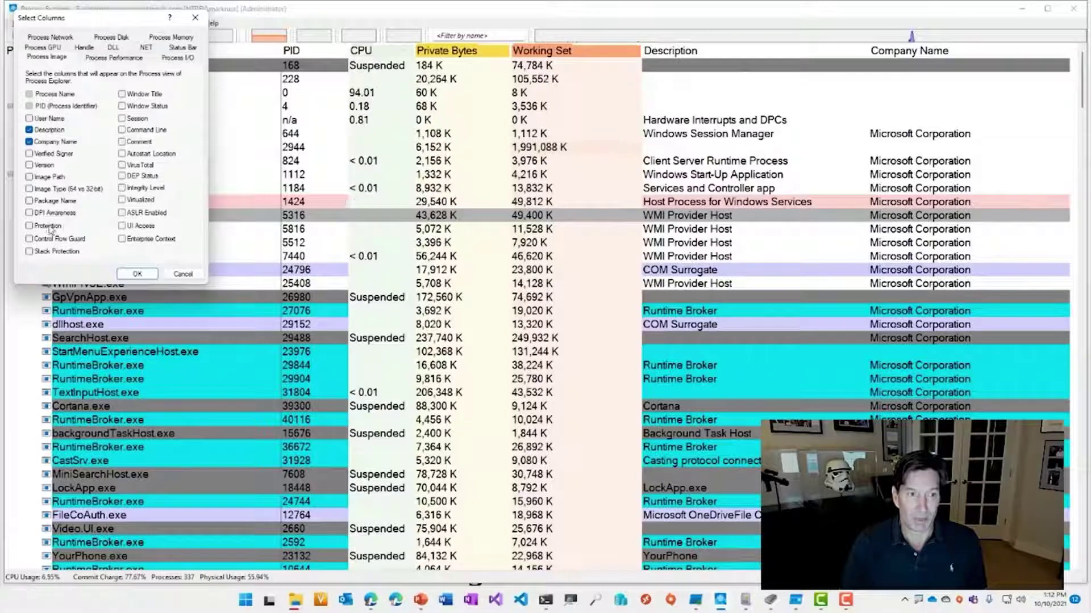
- Cancel the Select Columns dialog, leaving the process list columns unchanged
{"action": "left_click", "coordinate": [180, 274]}
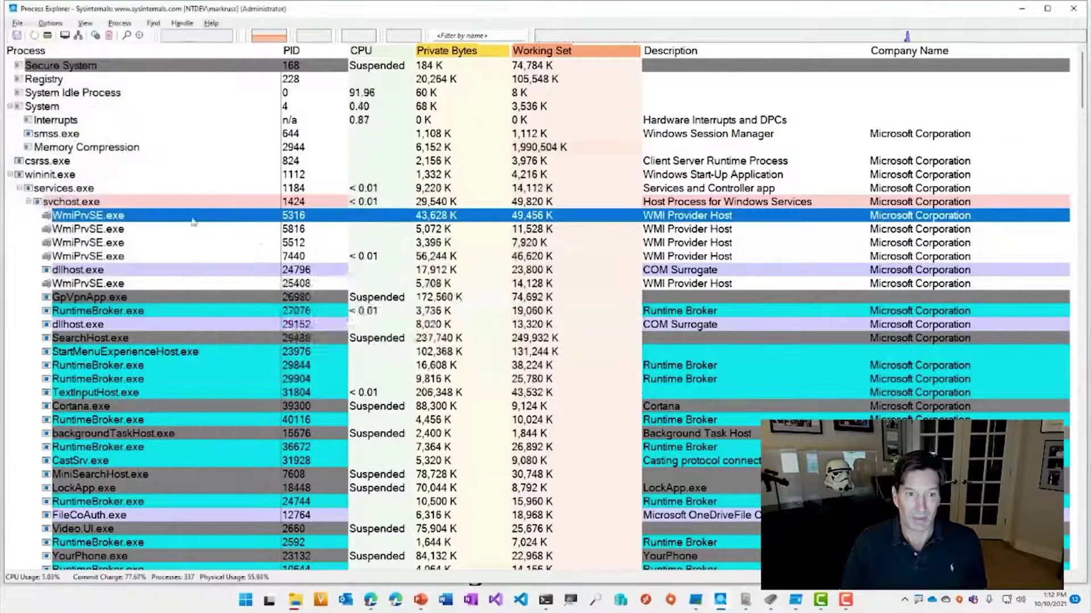
- Open svchost.exe (1424) properties on the Image tab, marking the SYSTEM user and mitigation status
{"action": "double_click", "coordinate": [179, 202]}
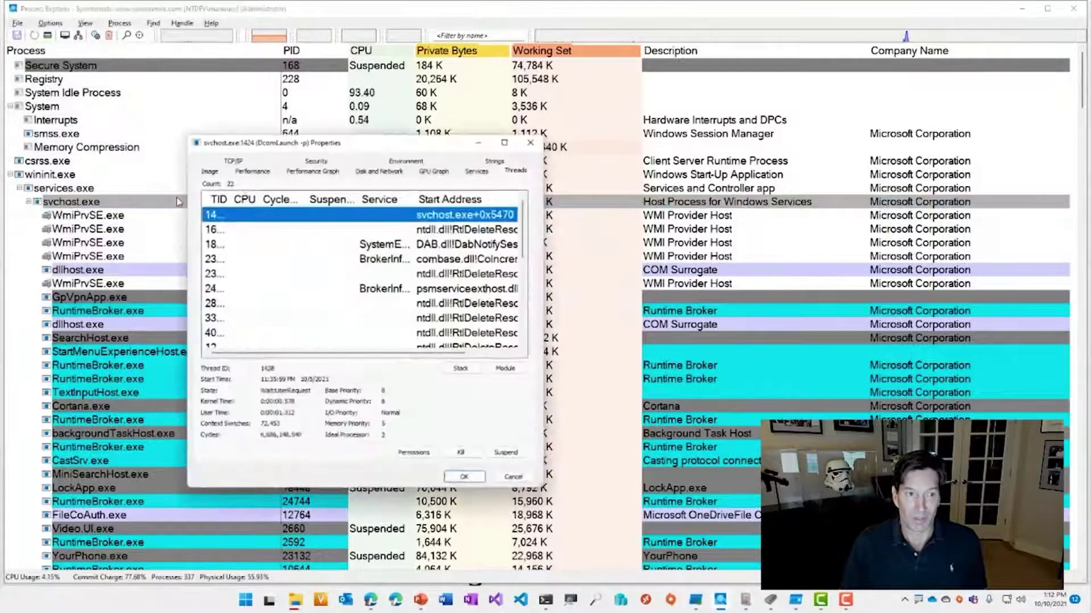
{"action": "left_click", "coordinate": [210, 172]}
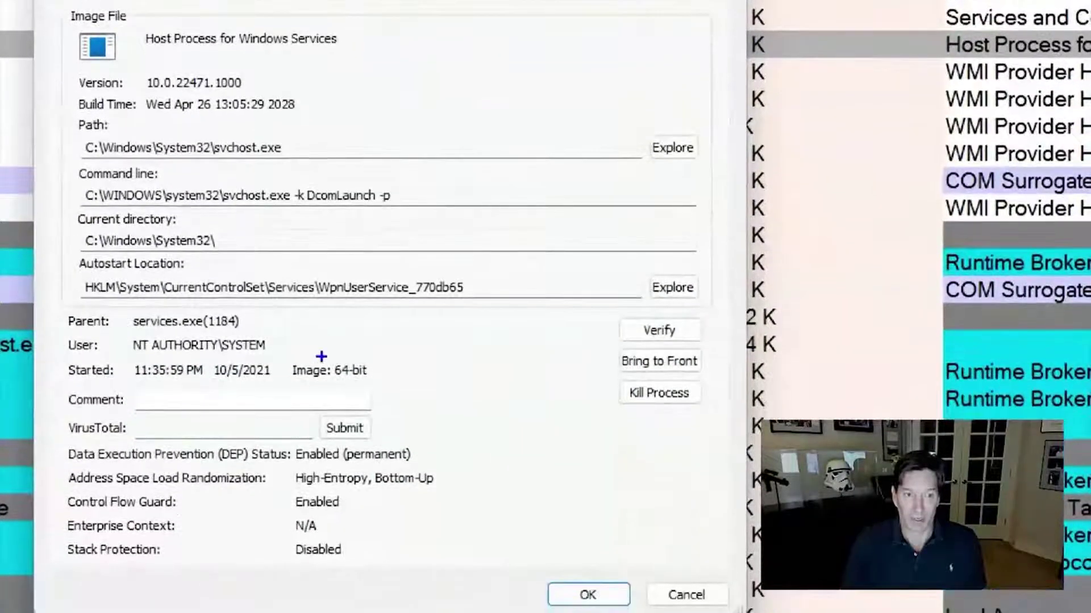
{"action": "left_click_drag", "start_coordinate": [284, 339], "coordinate": [420, 304]}
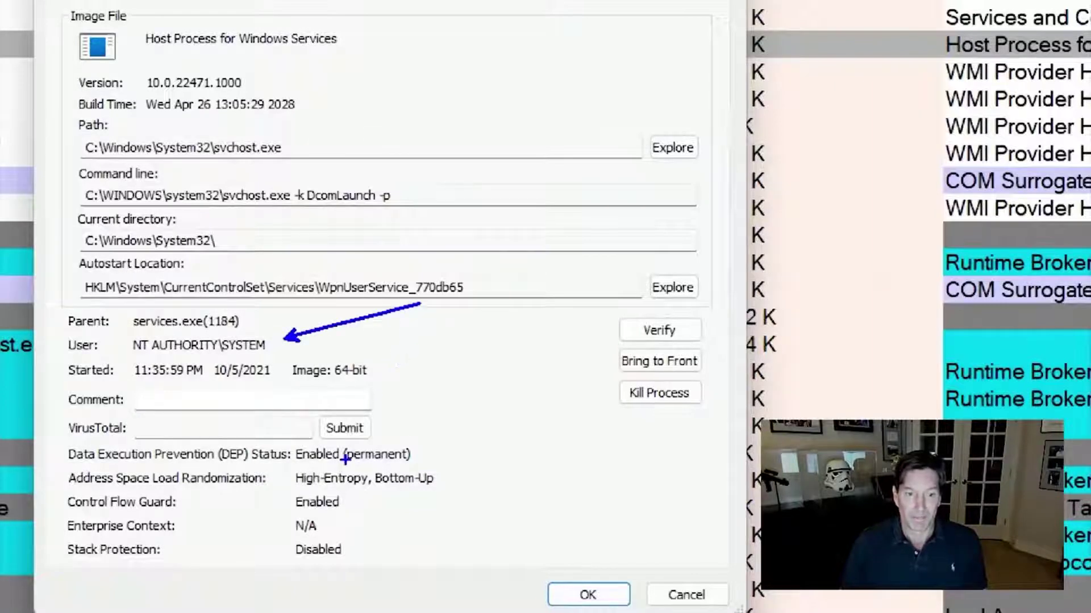
{"action": "left_click_drag", "start_coordinate": [364, 498], "coordinate": [502, 498]}
- Clear the arrows and browse svchost's Performance, graph, Disk and Network, GPU, Services and Threads tabs
{"action": "key", "text": "e"}
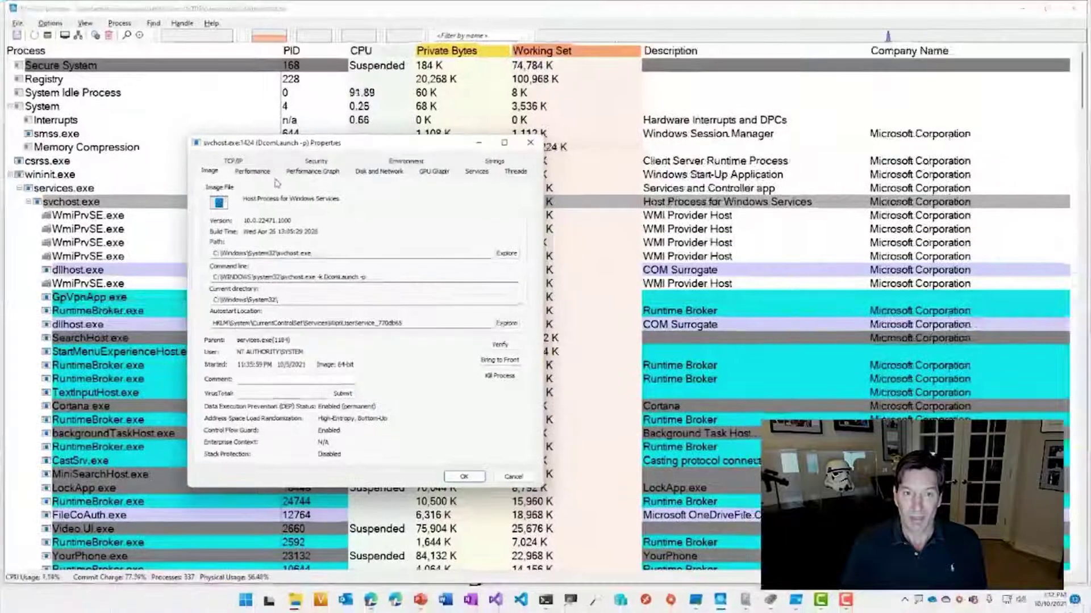
{"action": "left_click", "coordinate": [268, 176]}
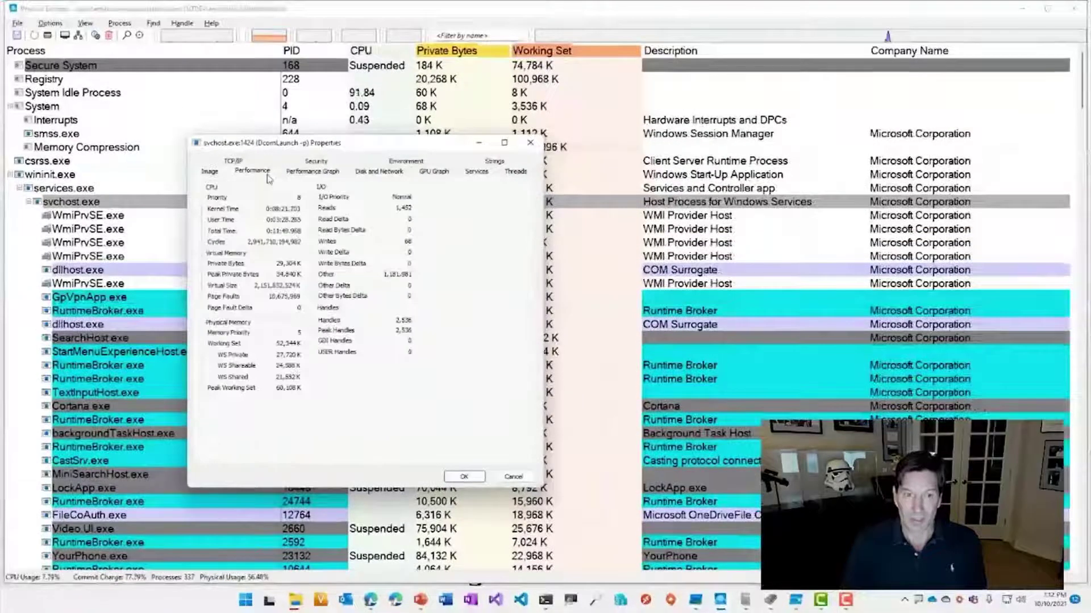
{"action": "left_click", "coordinate": [321, 173]}
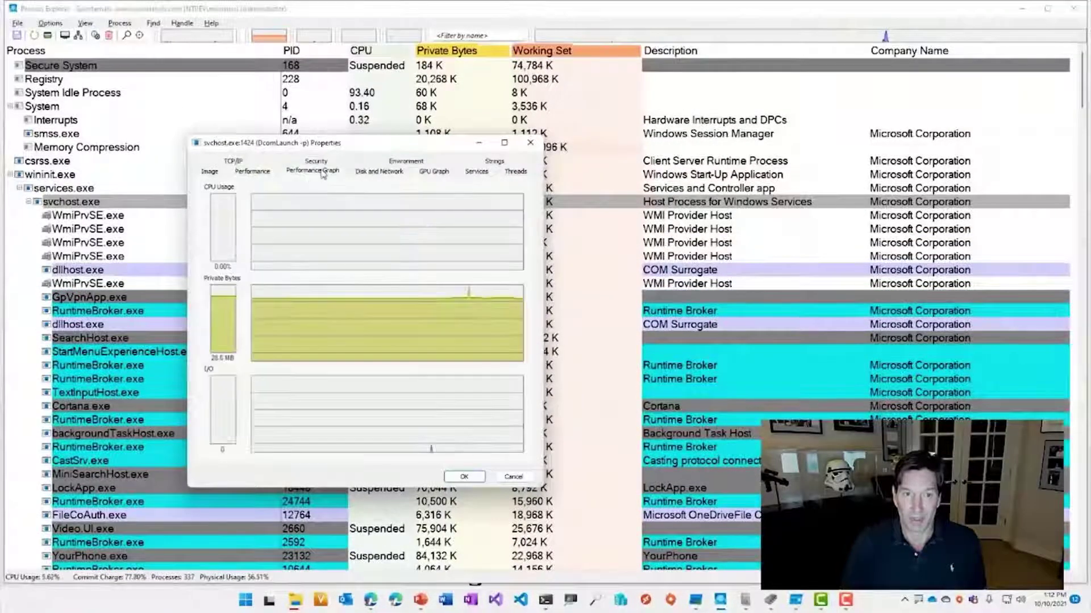
{"action": "mouse_move", "coordinate": [365, 325]}
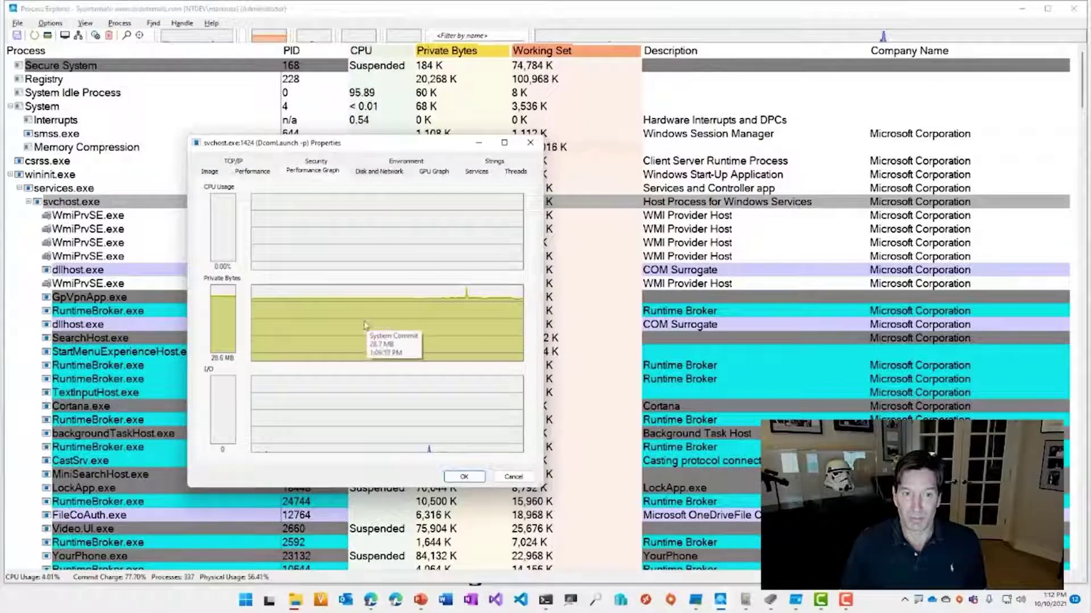
{"action": "left_click", "coordinate": [398, 174]}
{"action": "left_click", "coordinate": [435, 172]}
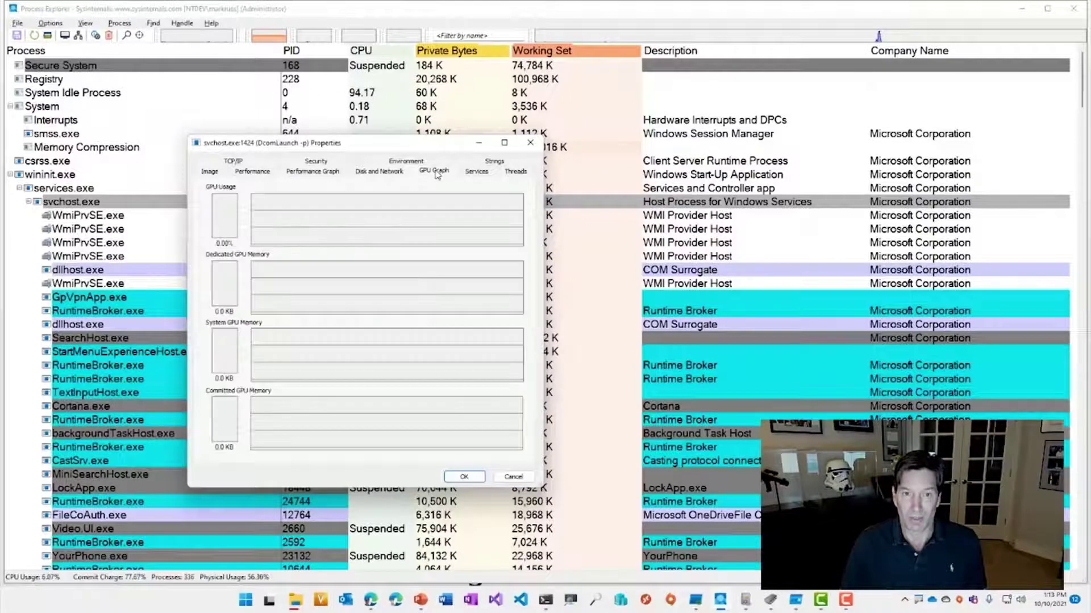
{"action": "left_click", "coordinate": [477, 172]}
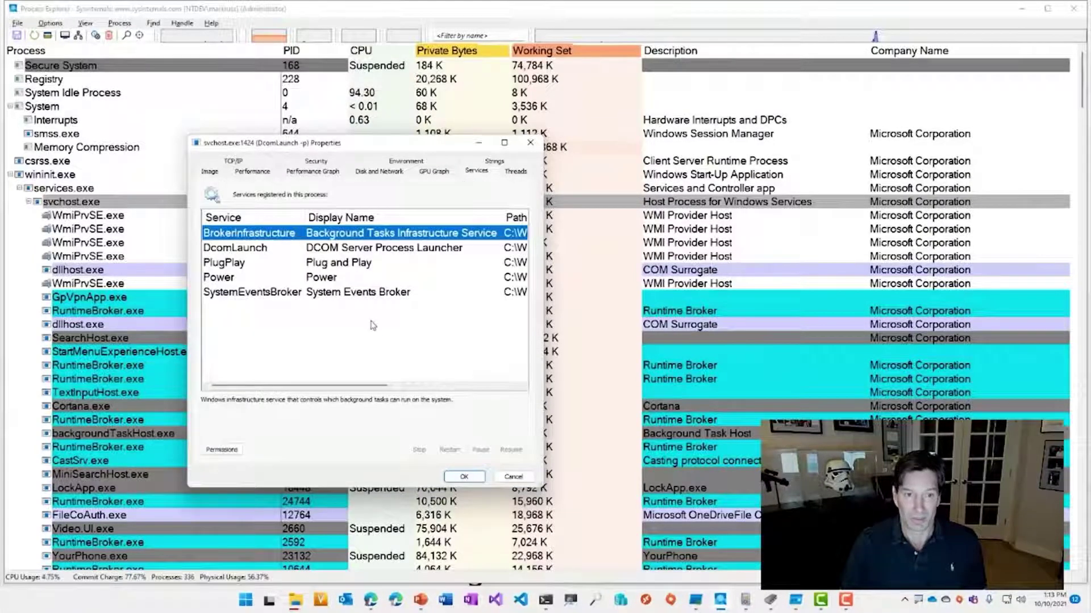
{"action": "left_click", "coordinate": [521, 173]}
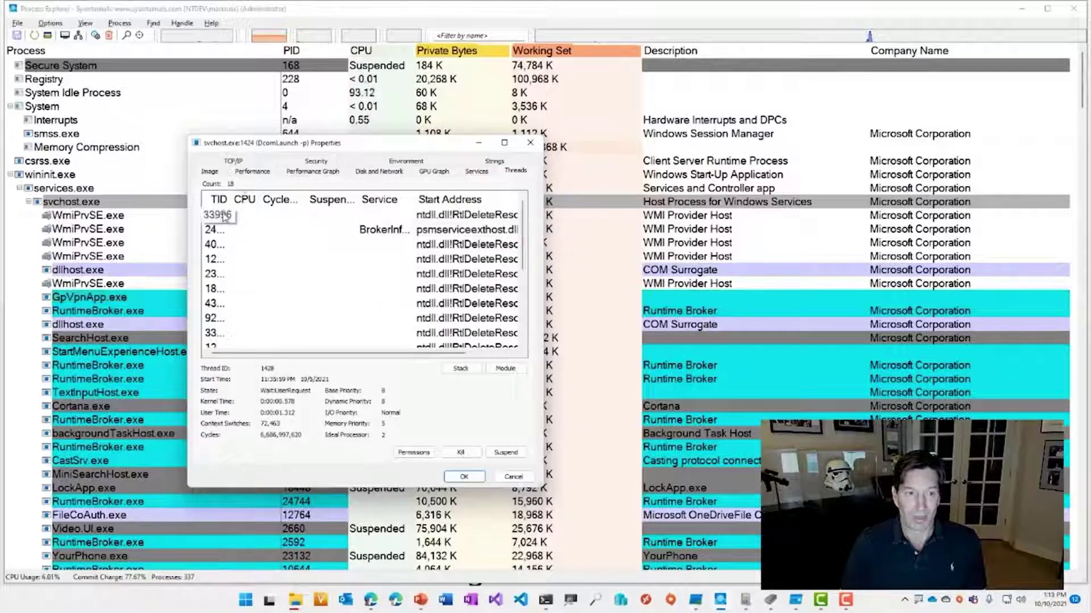
- View svchost's TCP/IP, Security, Environment and Strings tabs
{"action": "left_click", "coordinate": [264, 164]}
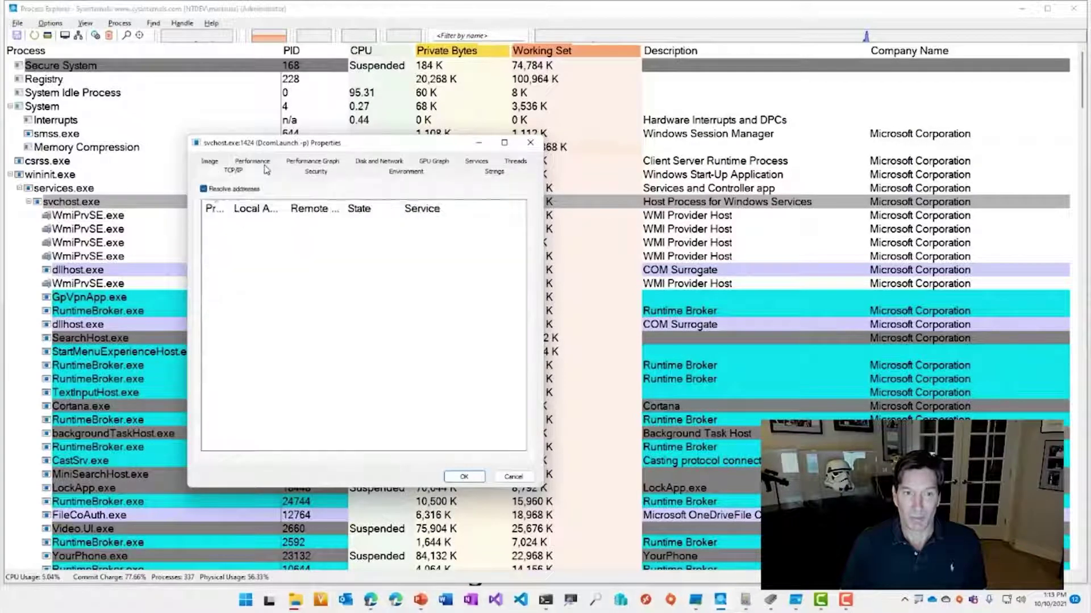
{"action": "left_click", "coordinate": [331, 172]}
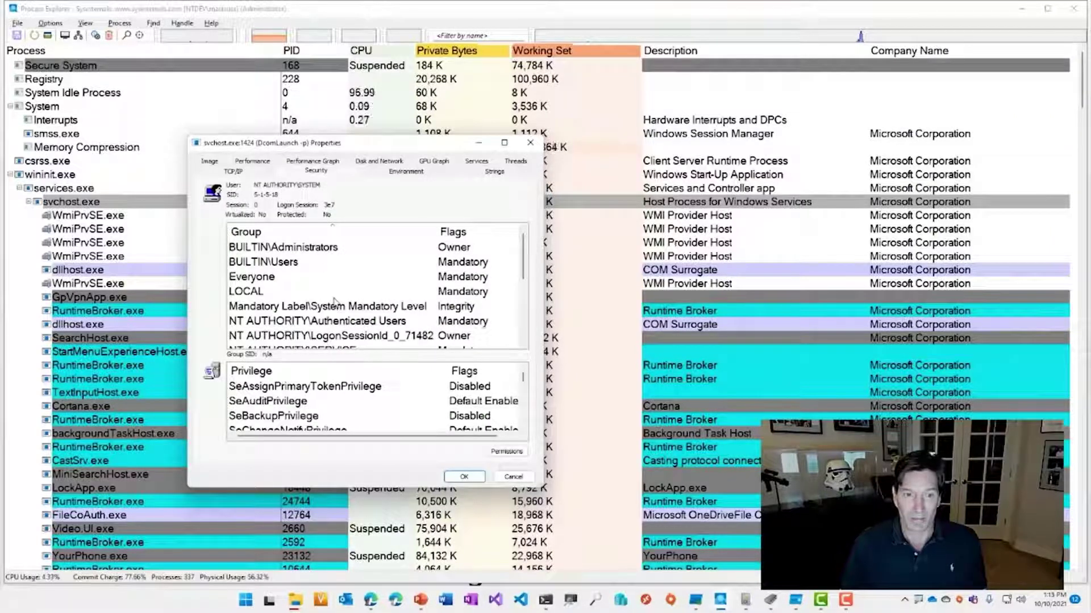
{"action": "left_click", "coordinate": [430, 171]}
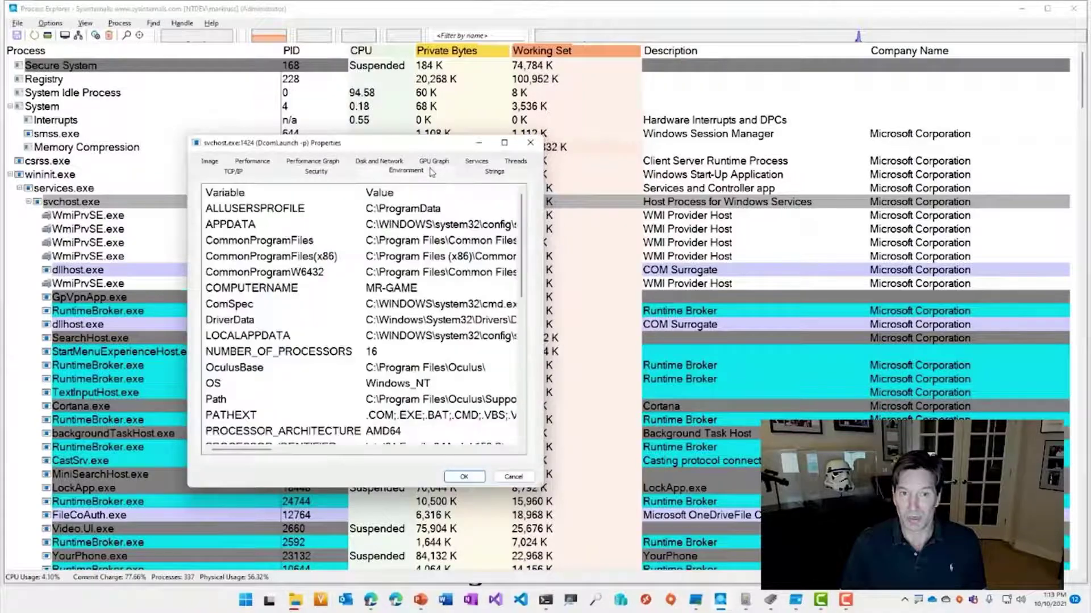
{"action": "left_click", "coordinate": [492, 172]}
- Inspect the strings, toggle between Memory and Image sources, then close the properties dialog
{"action": "left_click", "coordinate": [414, 310]}
{"action": "scroll", "coordinate": [409, 312], "scroll_direction": "down", "scroll_amount": 15}
{"action": "scroll", "coordinate": [408, 311], "scroll_direction": "up", "scroll_amount": 15}
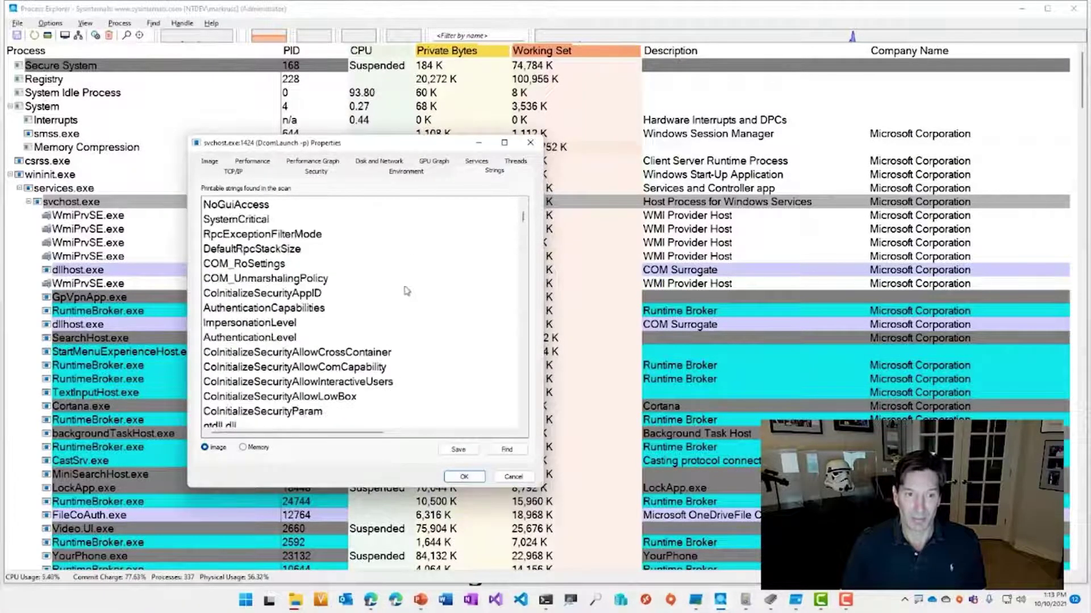
{"action": "left_click", "coordinate": [255, 449]}
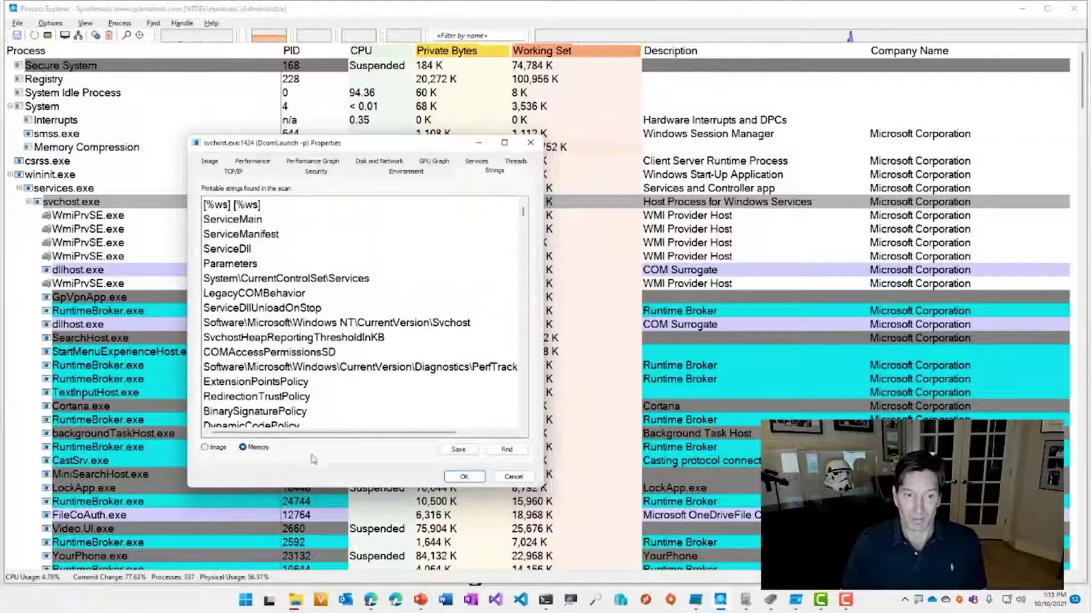
{"action": "left_click", "coordinate": [215, 451]}
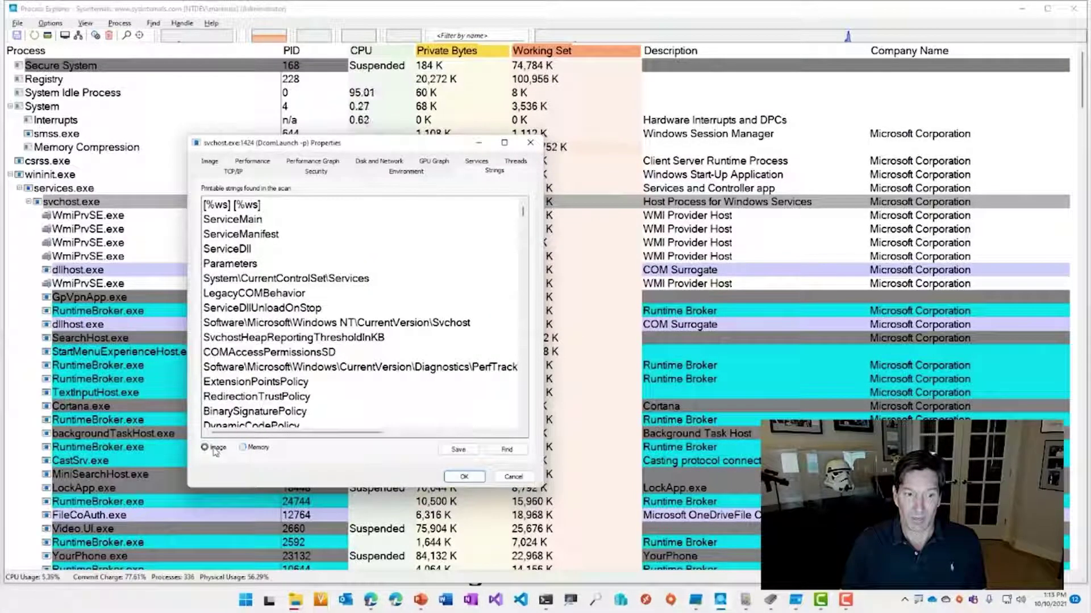
{"action": "left_click", "coordinate": [513, 477]}
- Select the svchost.exe process and bring up the View menu's display options
{"action": "left_click", "coordinate": [300, 315]}
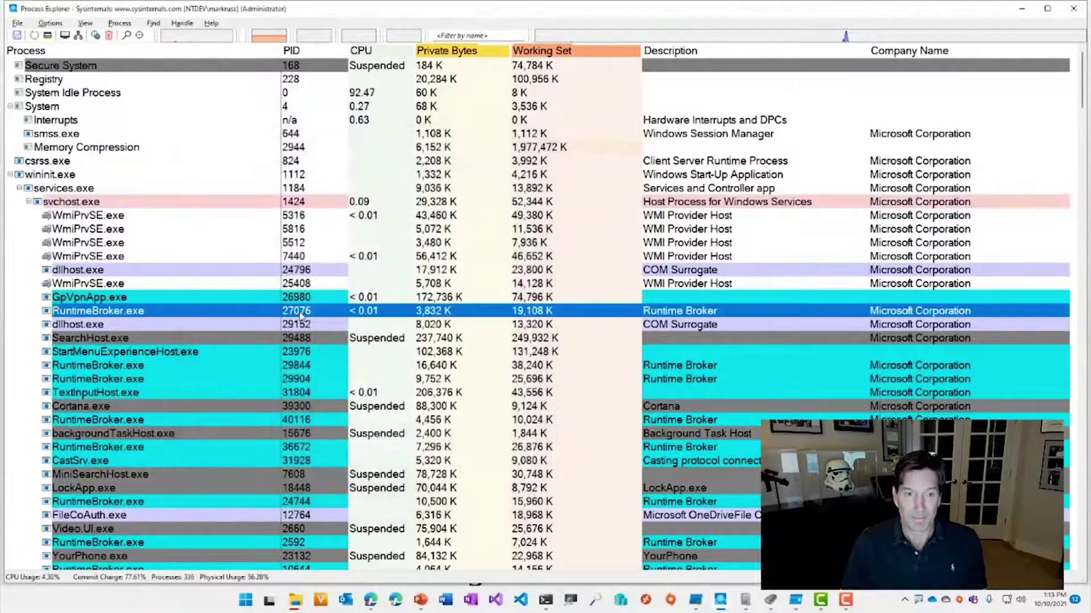
{"action": "left_click", "coordinate": [233, 206], "text": "ctrl"}
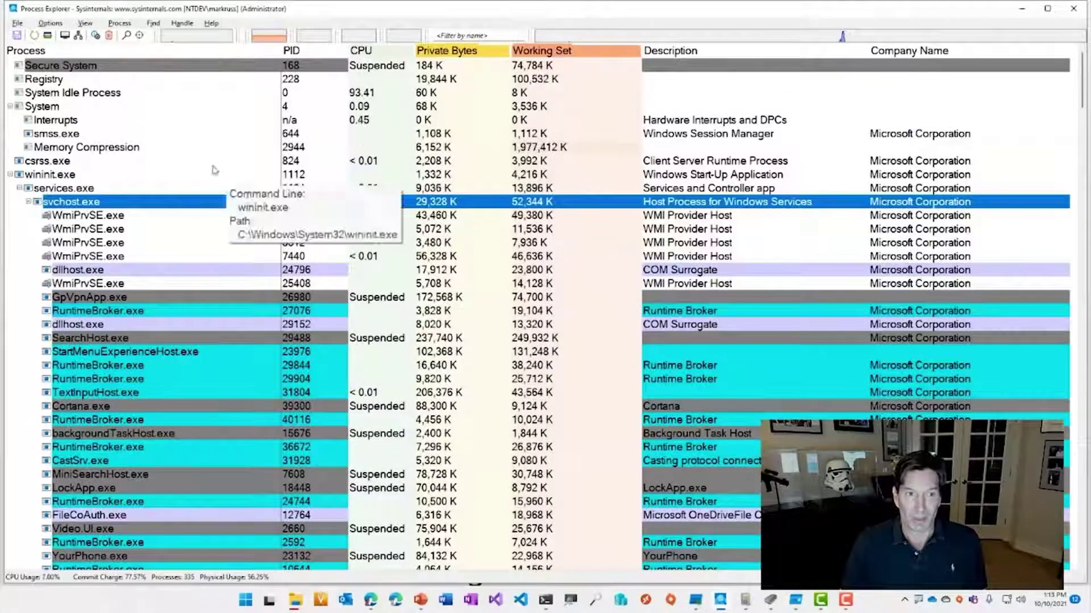
{"action": "mouse_move", "coordinate": [262, 230]}
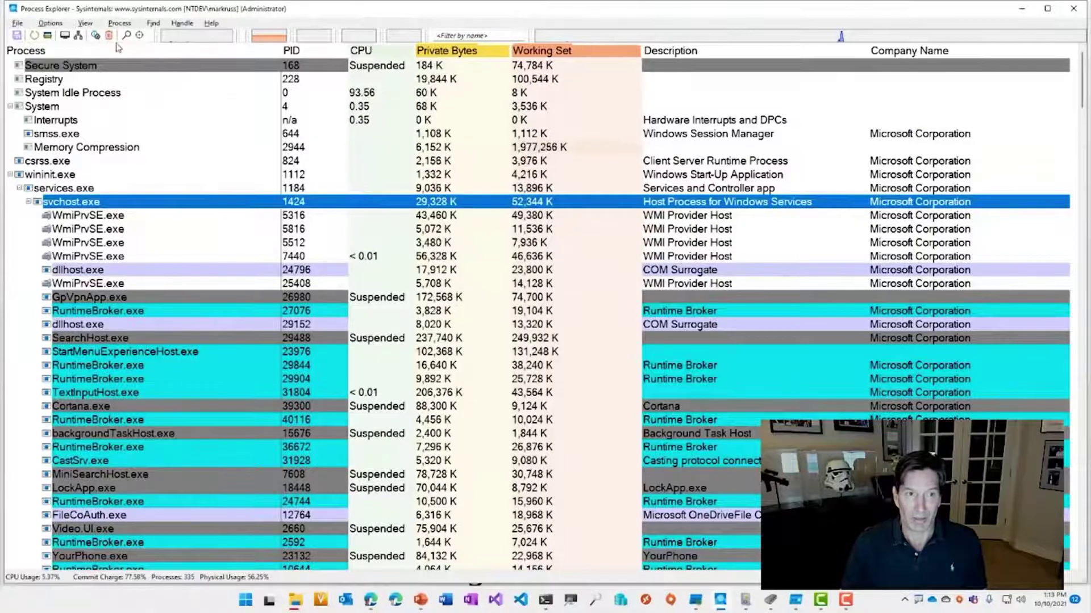
{"action": "left_click", "coordinate": [95, 22]}
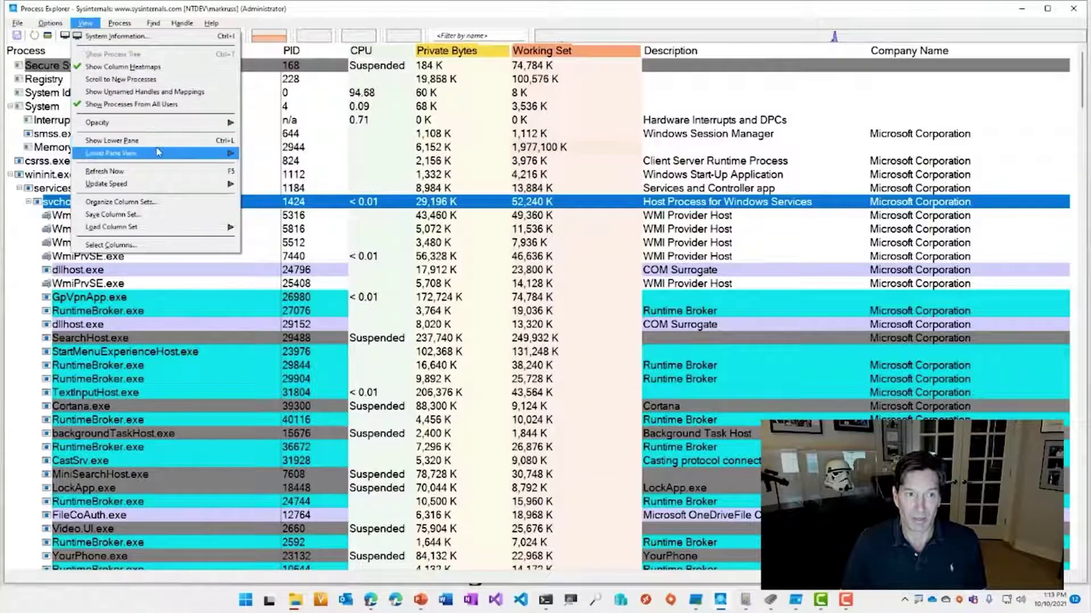
- Show svchost.exe's handles in the lower pane, scroll them, then switch to the loaded DLLs
{"action": "left_click", "coordinate": [114, 140]}
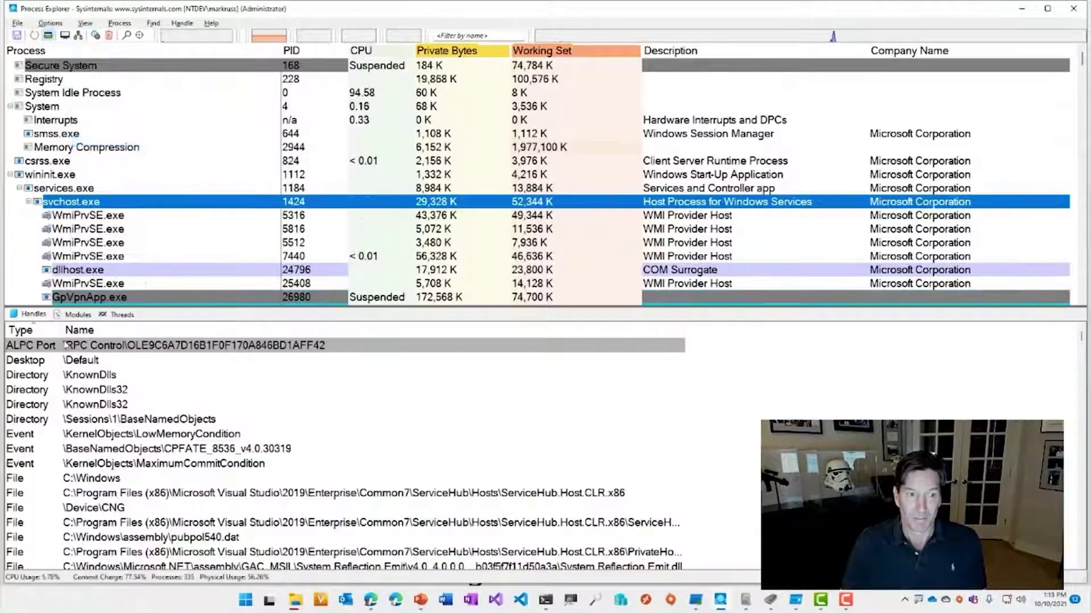
{"action": "left_click", "coordinate": [170, 366]}
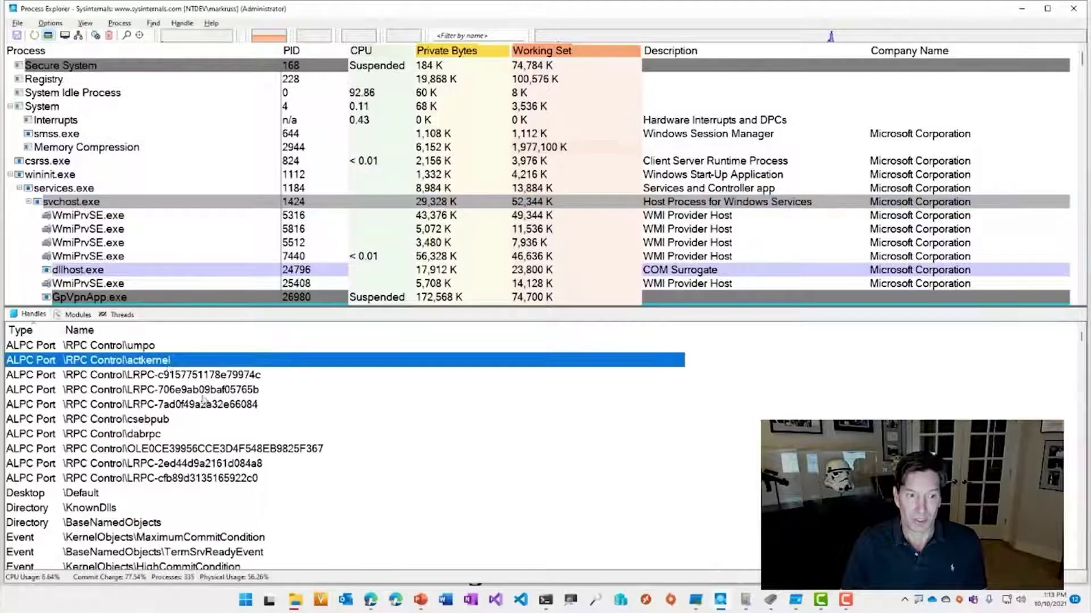
{"action": "scroll", "coordinate": [207, 404], "scroll_direction": "down", "scroll_amount": 6}
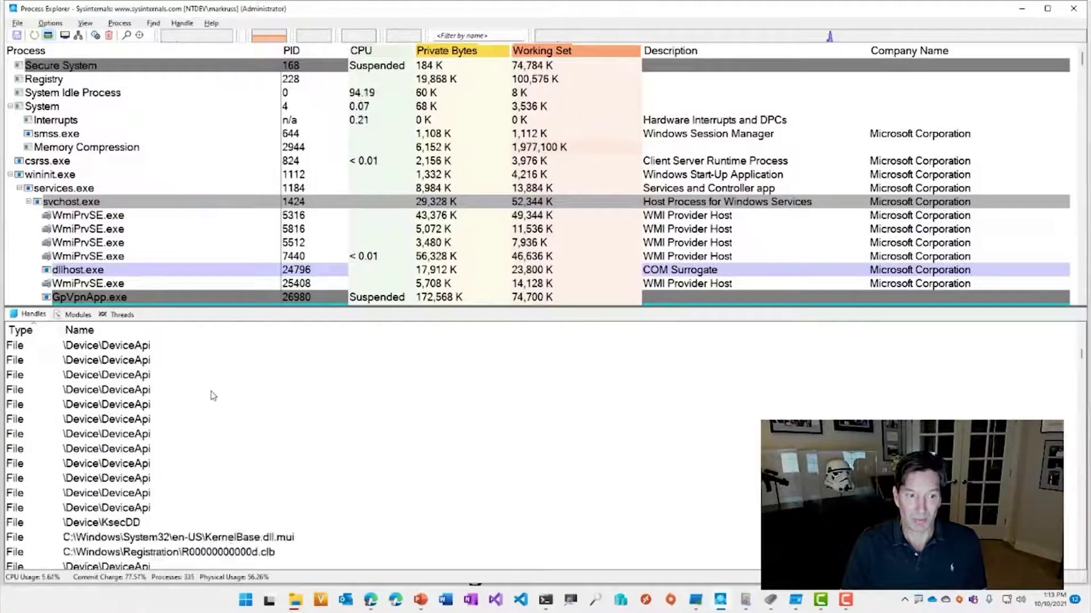
{"action": "scroll", "coordinate": [213, 399], "scroll_direction": "down", "scroll_amount": 12}
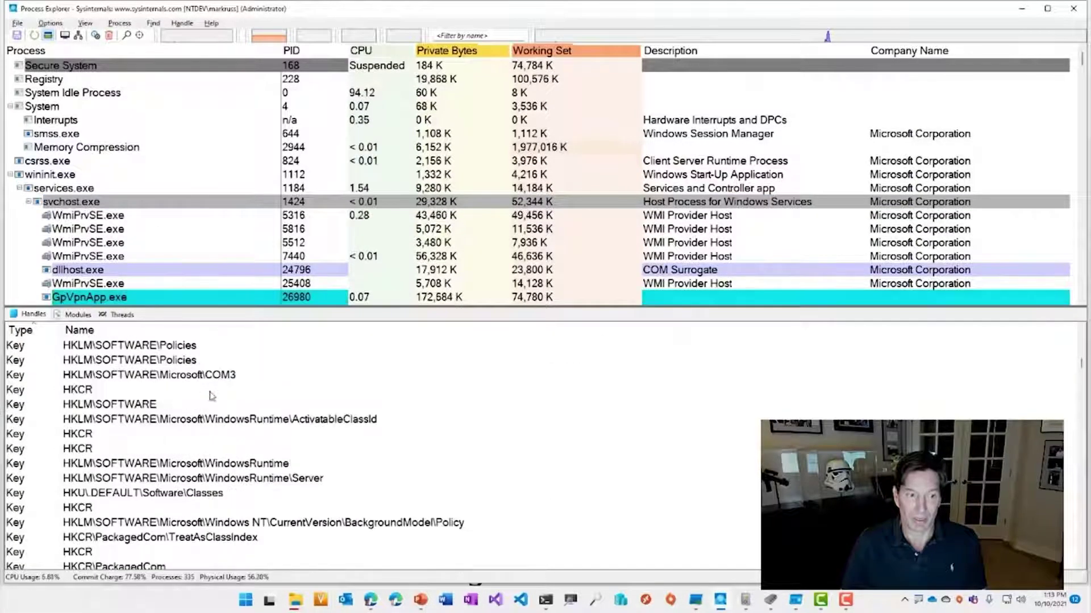
{"action": "scroll", "coordinate": [211, 396], "scroll_direction": "down", "scroll_amount": 10}
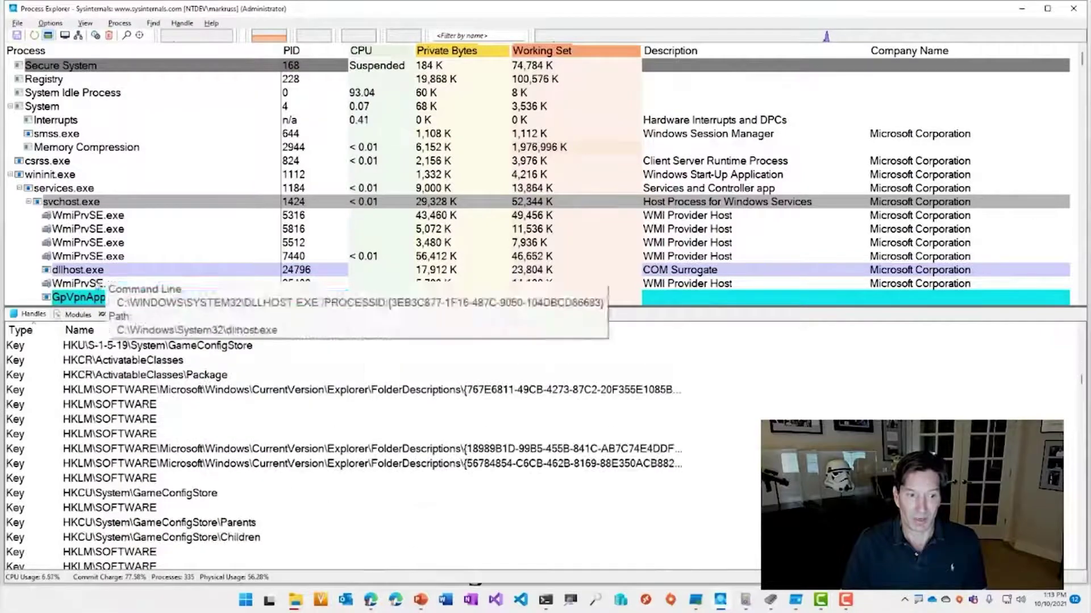
{"action": "left_click", "coordinate": [78, 314]}
{"action": "left_click", "coordinate": [392, 420]}
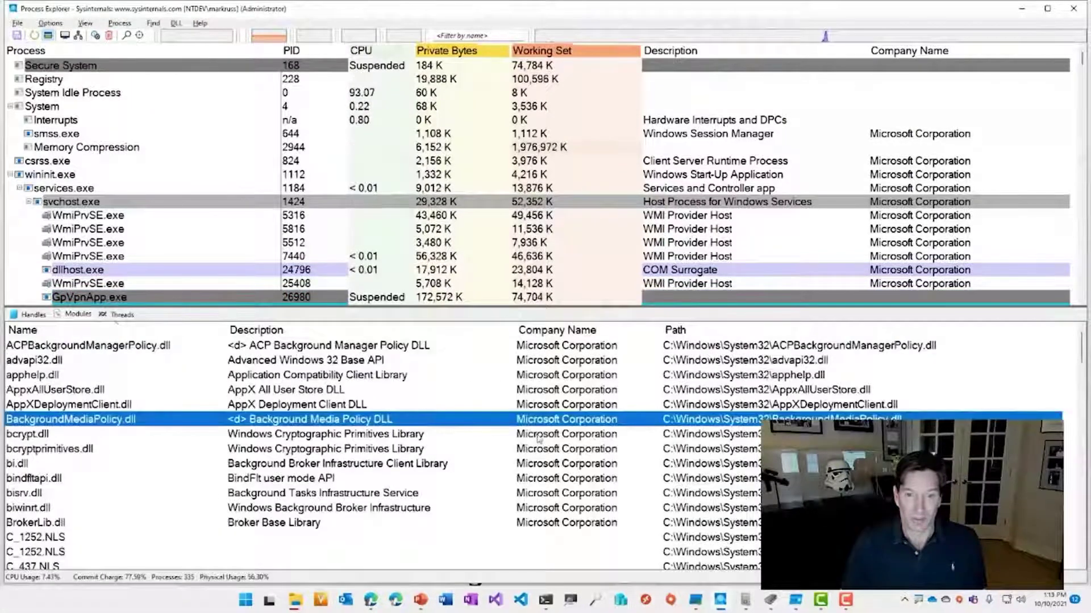
{"action": "scroll", "coordinate": [540, 438], "scroll_direction": "down", "scroll_amount": 1}
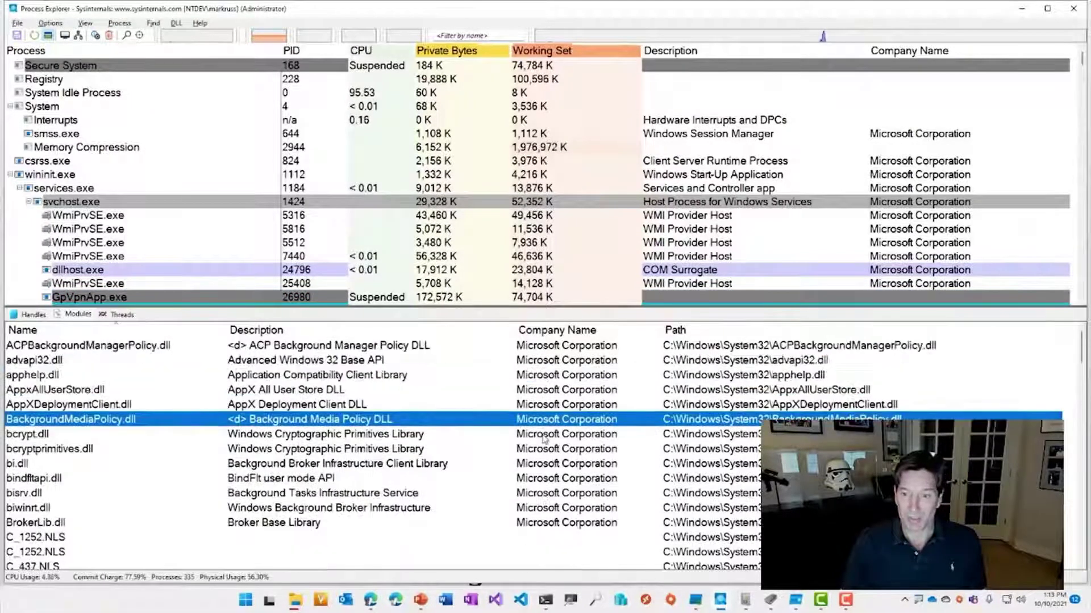
{"action": "left_click", "coordinate": [873, 407]}
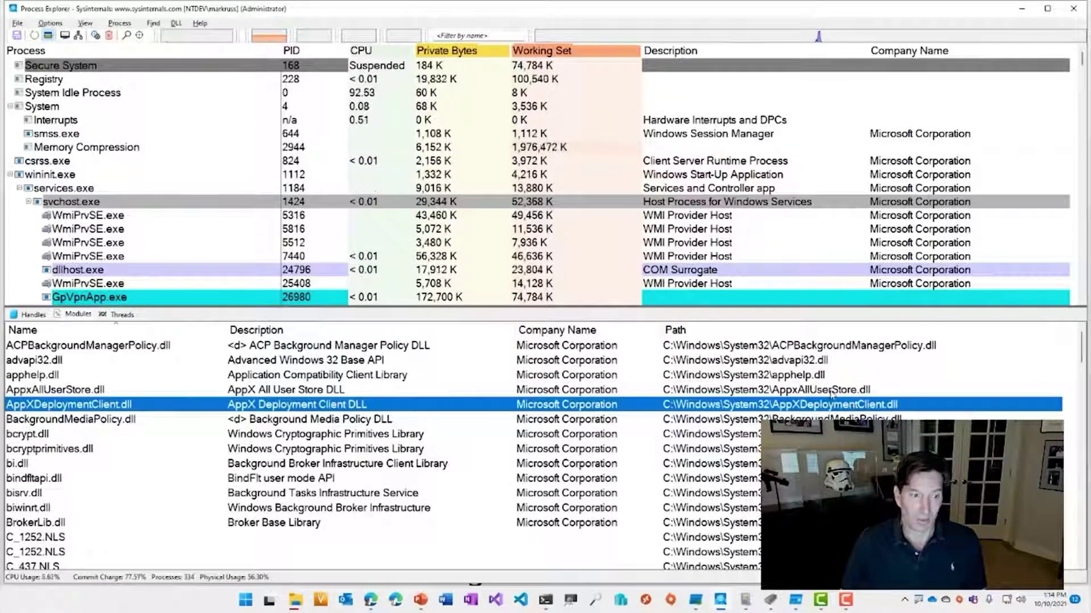
{"action": "scroll", "coordinate": [831, 393], "scroll_direction": "down", "scroll_amount": 6}
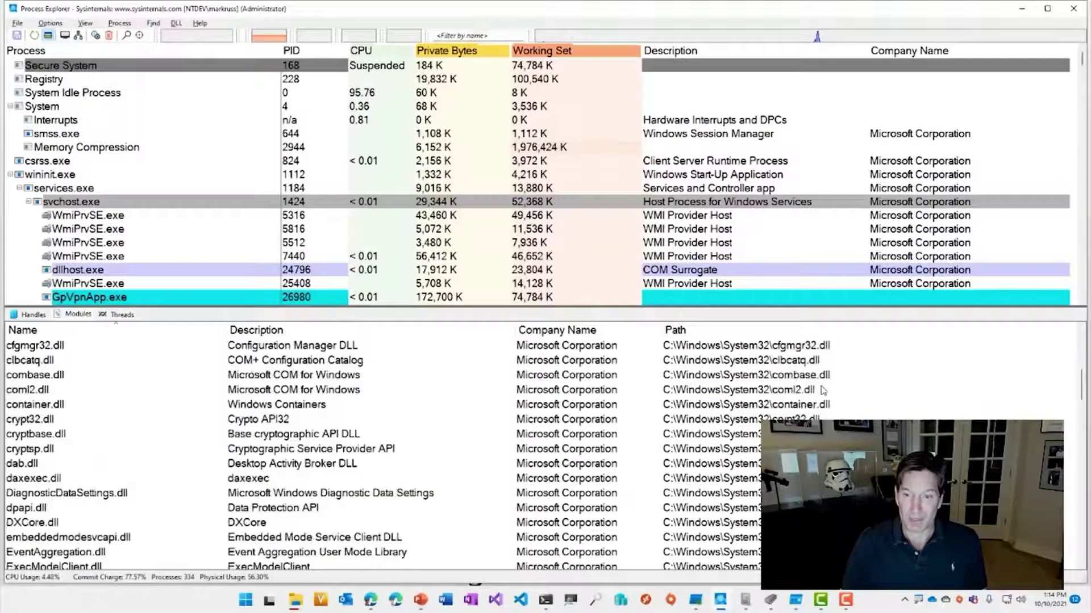
{"action": "scroll", "coordinate": [821, 391], "scroll_direction": "up", "scroll_amount": 3}
{"action": "left_click", "coordinate": [818, 404]}
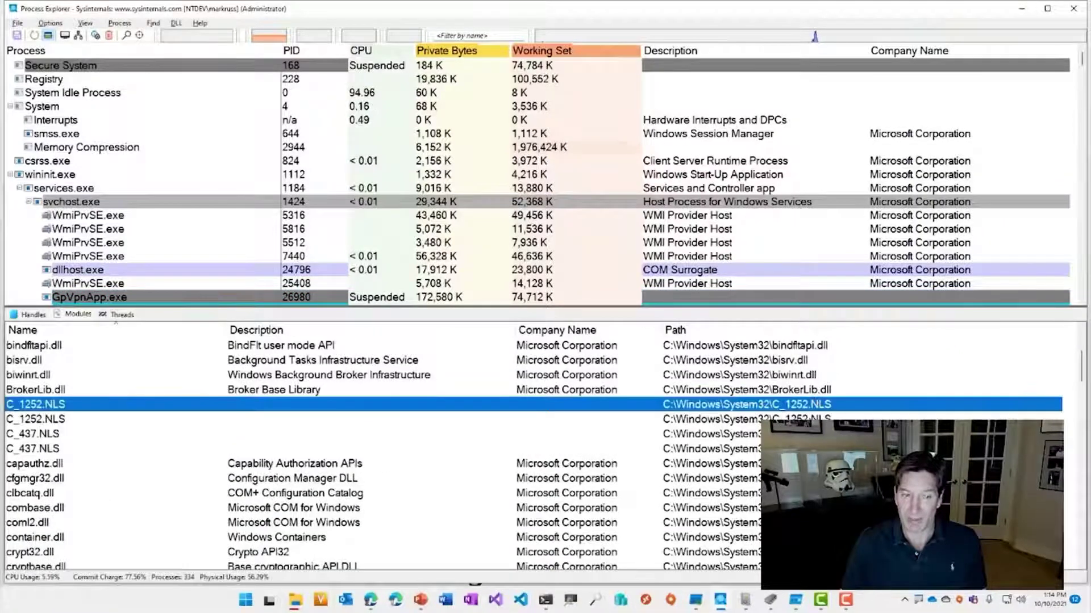
{"action": "key", "text": "Down"}
{"action": "key", "text": "Down"}
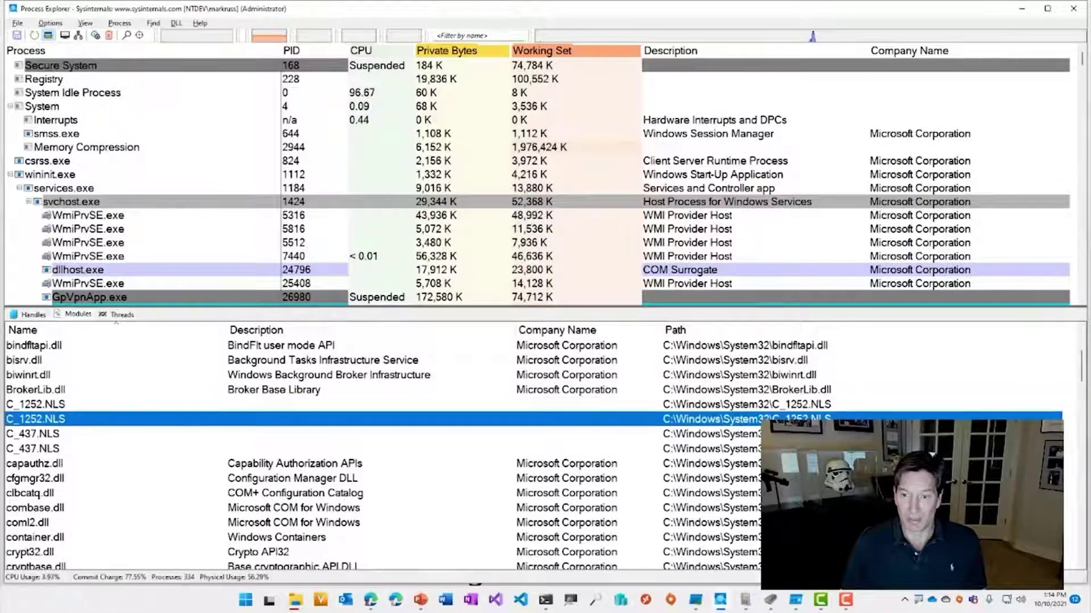
- Switch the lower pane to svchost.exe's threads with TIDs, start addresses and cycle counts
{"action": "left_click", "coordinate": [117, 314]}
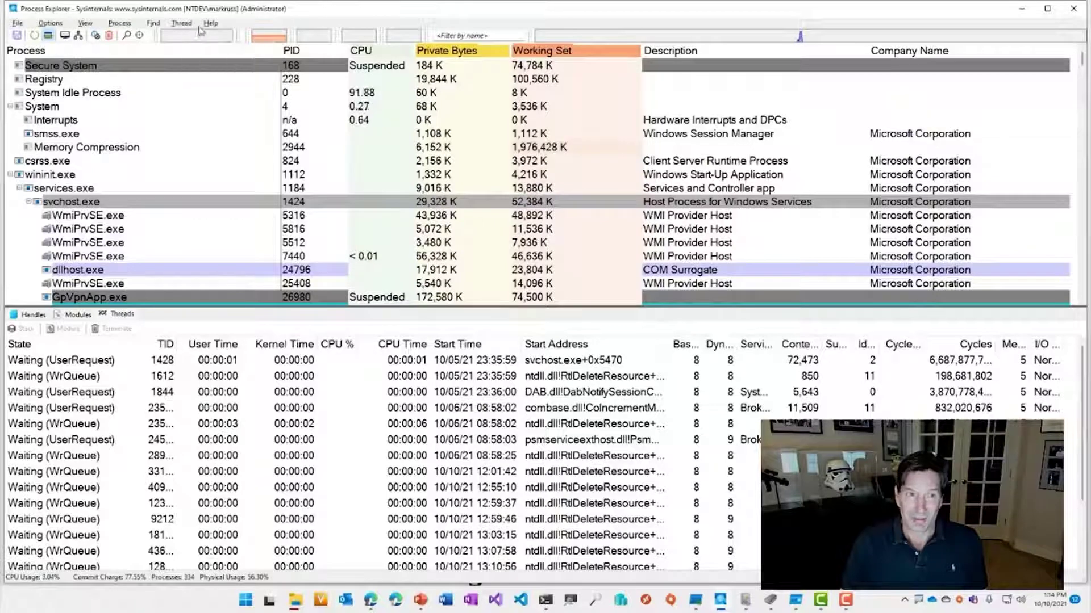
{"action": "left_click", "coordinate": [222, 36]}
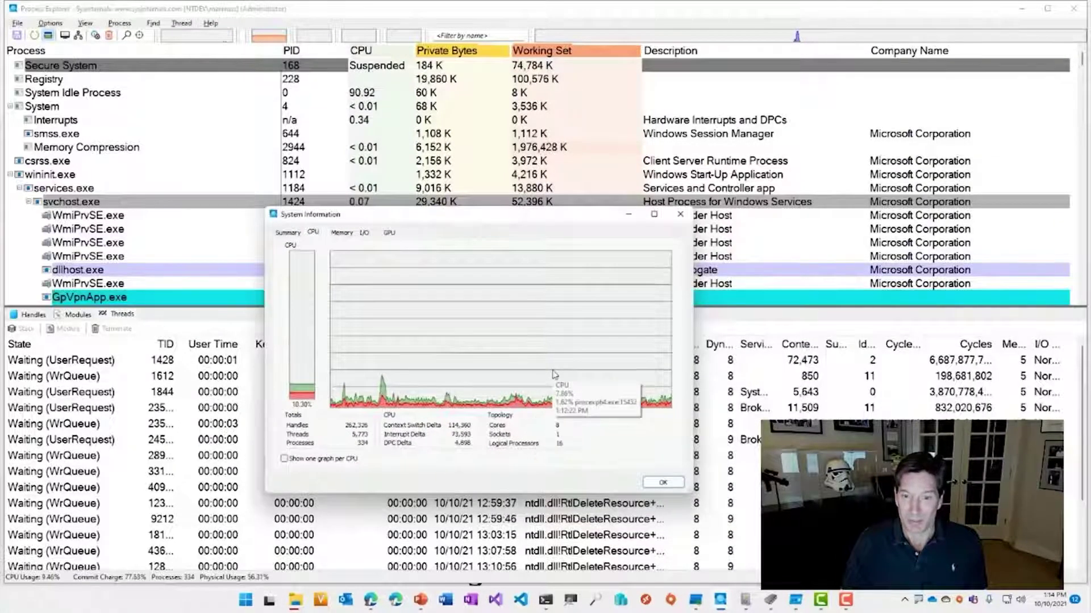
{"action": "key", "text": "ctrl+Tab"}
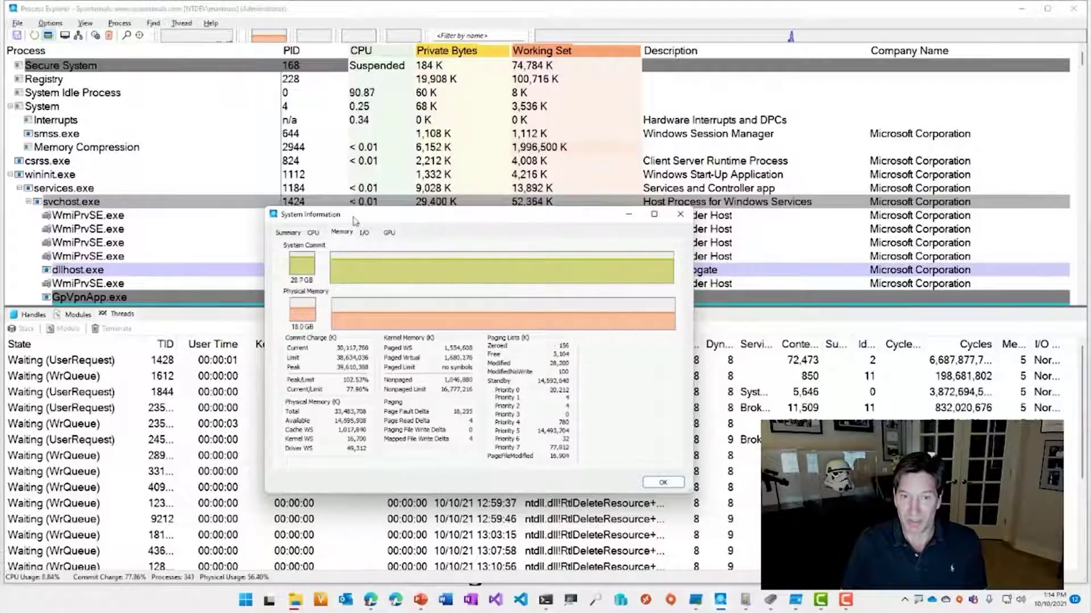
{"action": "left_click", "coordinate": [288, 233]}
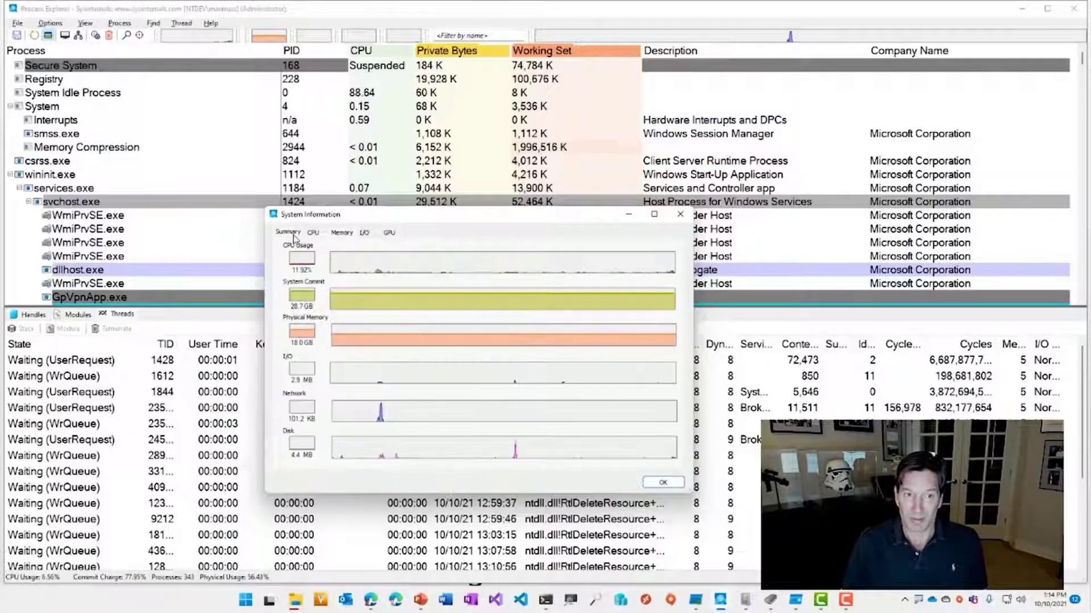
{"action": "left_click", "coordinate": [663, 482]}
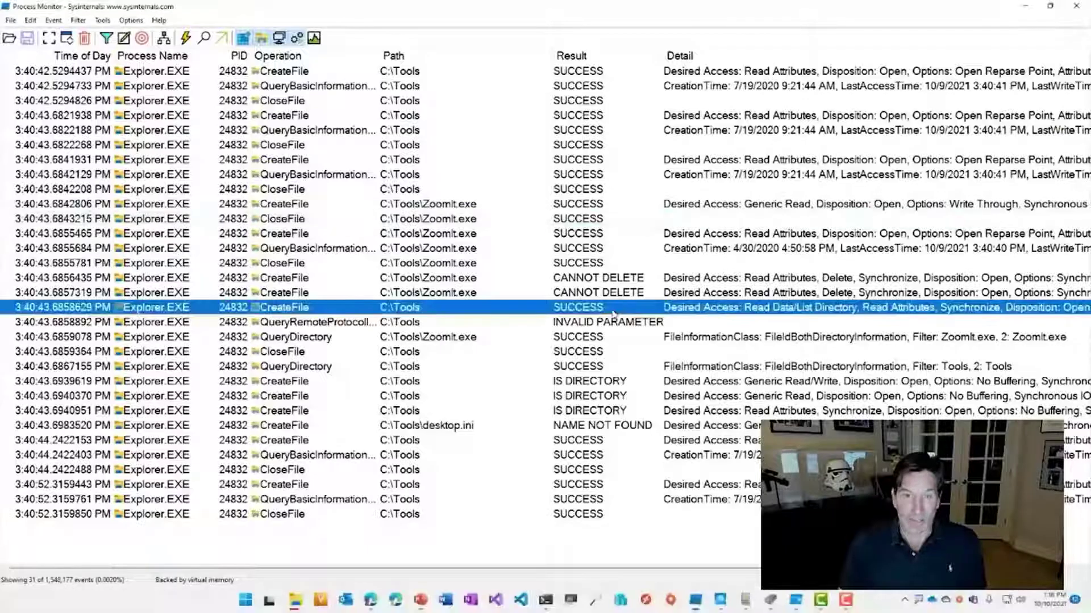
{"action": "left_click", "coordinate": [447, 195]}
{"action": "left_click", "coordinate": [434, 294]}
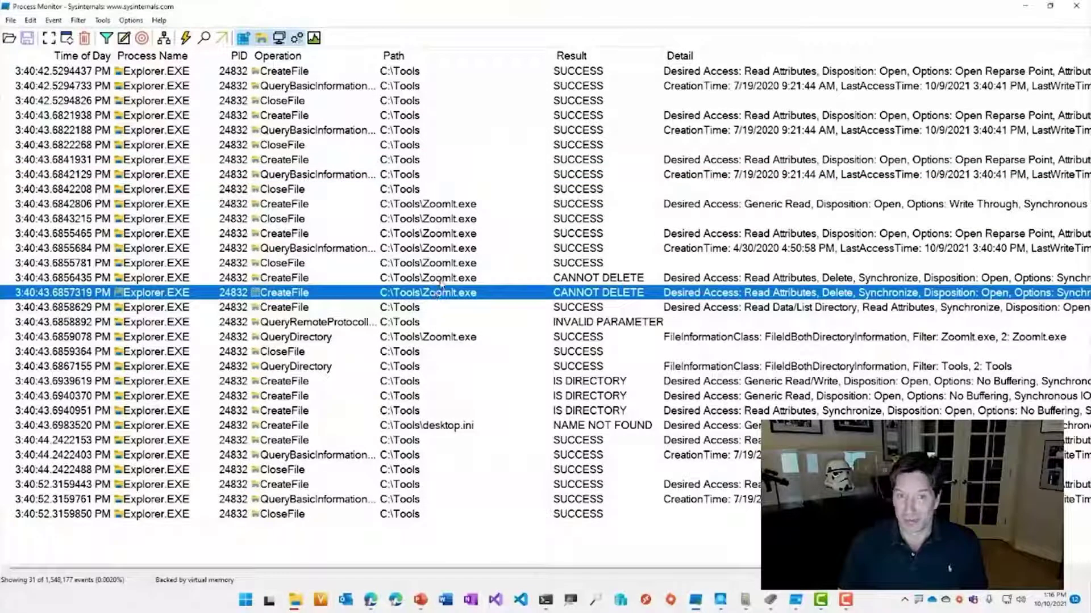
{"action": "left_click", "coordinate": [103, 163]}
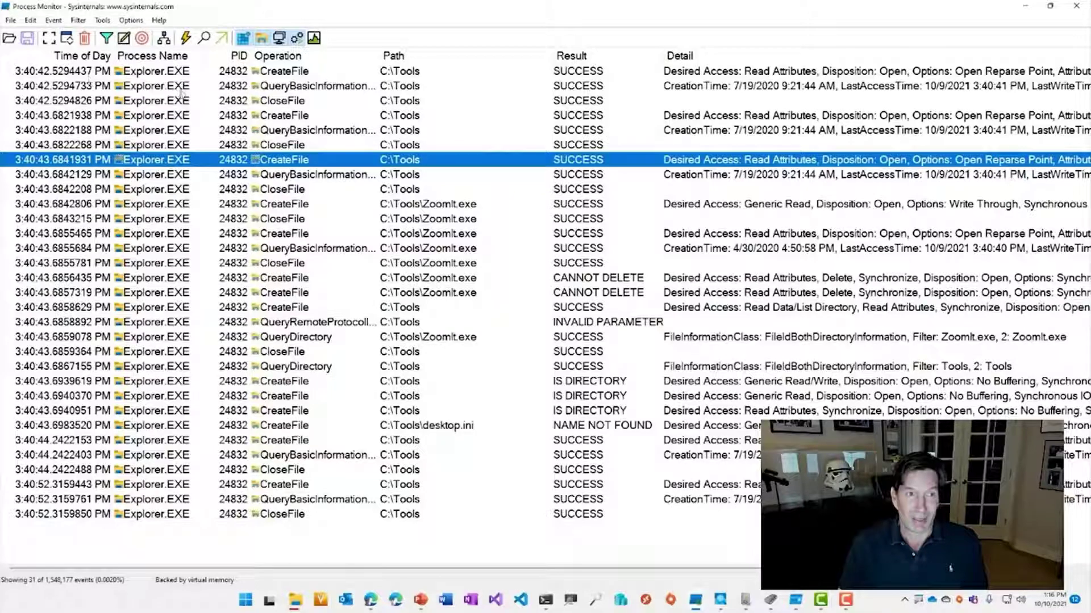
{"action": "left_click", "coordinate": [305, 72]}
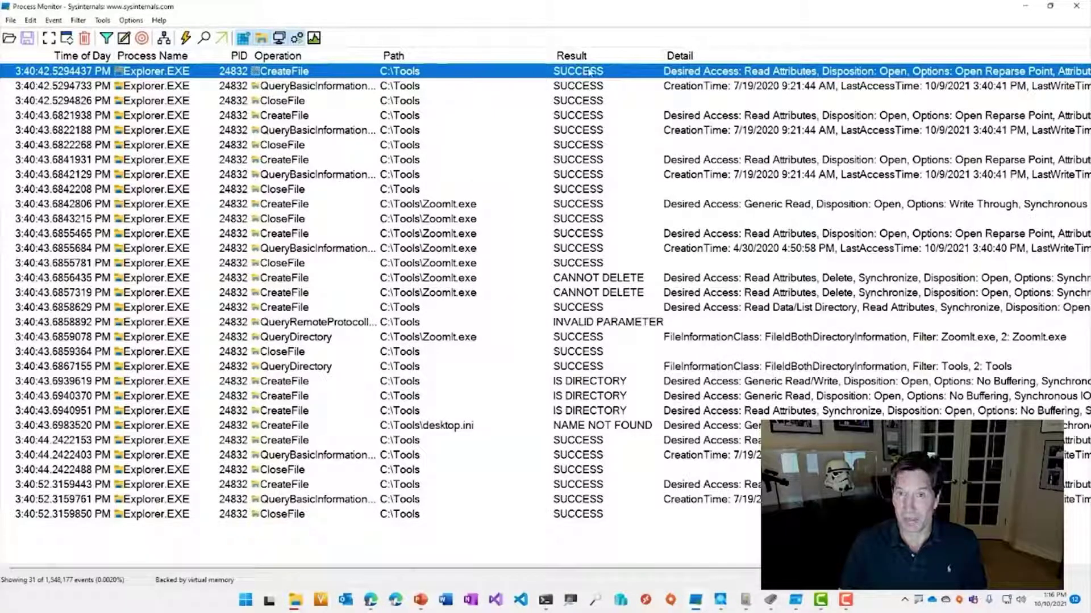
{"action": "mouse_move", "coordinate": [744, 73]}
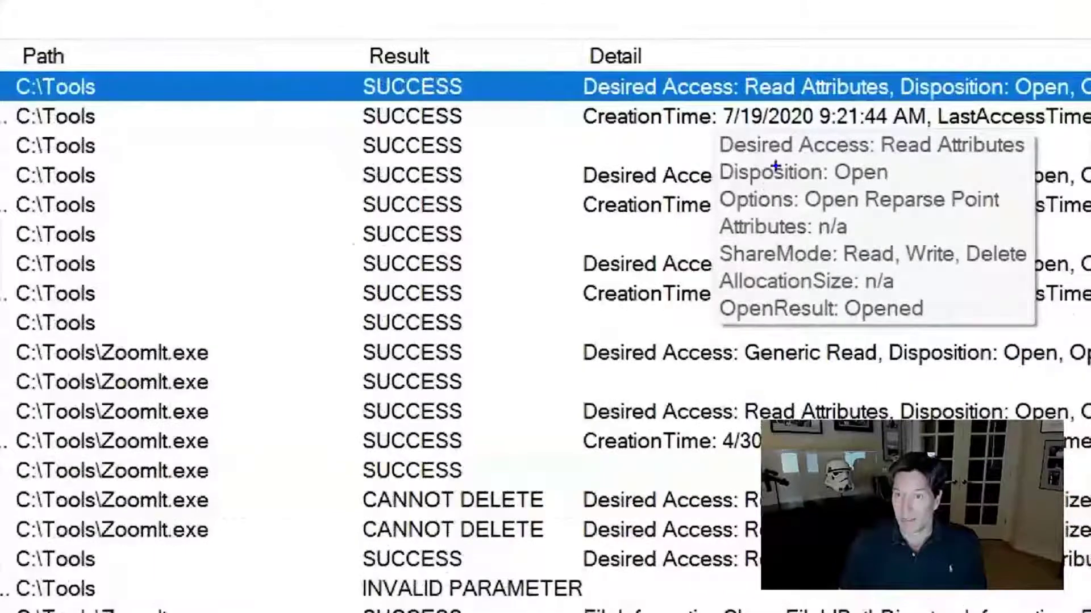
{"action": "left_click_drag", "start_coordinate": [891, 168], "coordinate": [929, 164]}
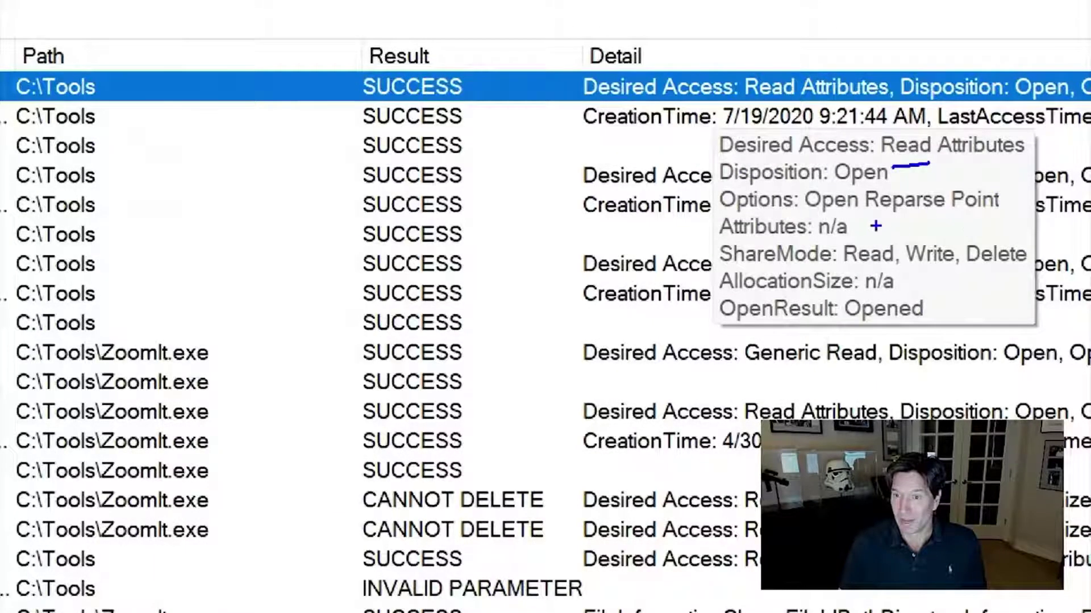
{"action": "key", "text": "r"}
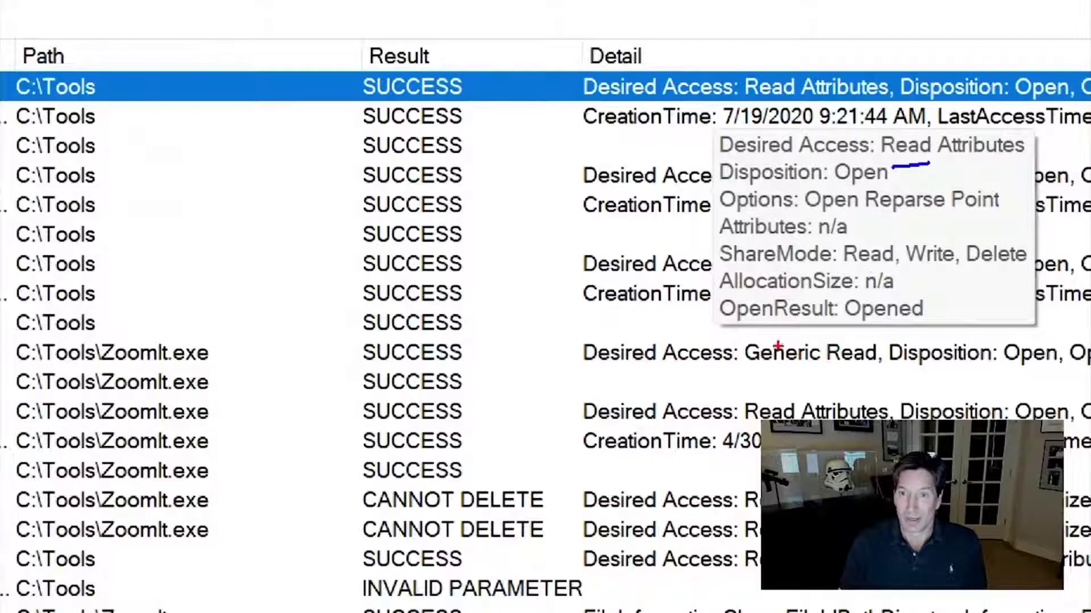
{"action": "scroll", "coordinate": [752, 207], "scroll_direction": "down", "scroll_amount": 3}
{"action": "key", "text": "Escape"}
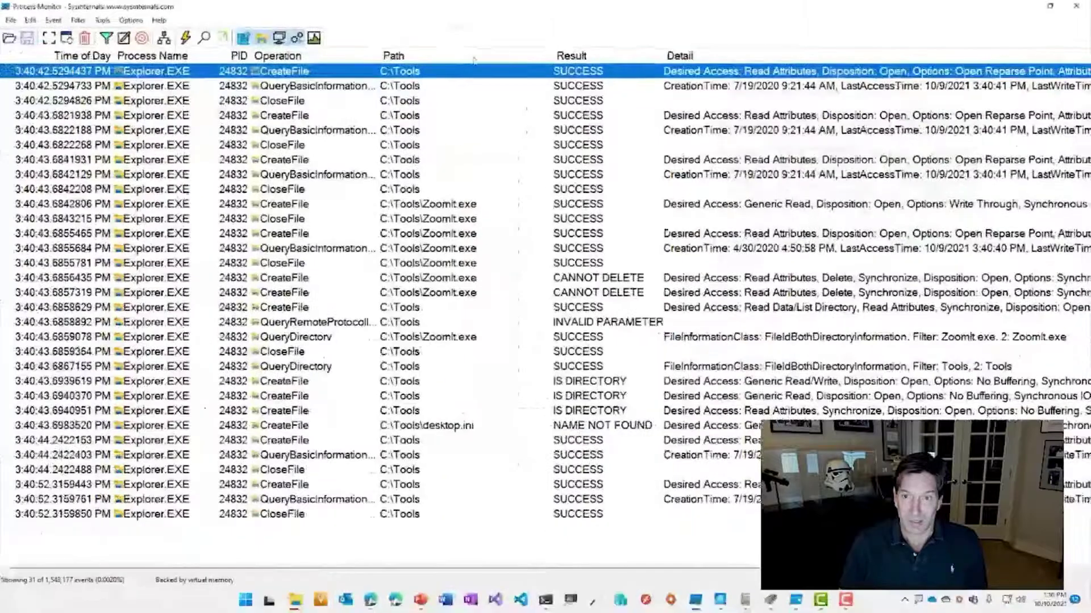
{"action": "double_click", "coordinate": [494, 75]}
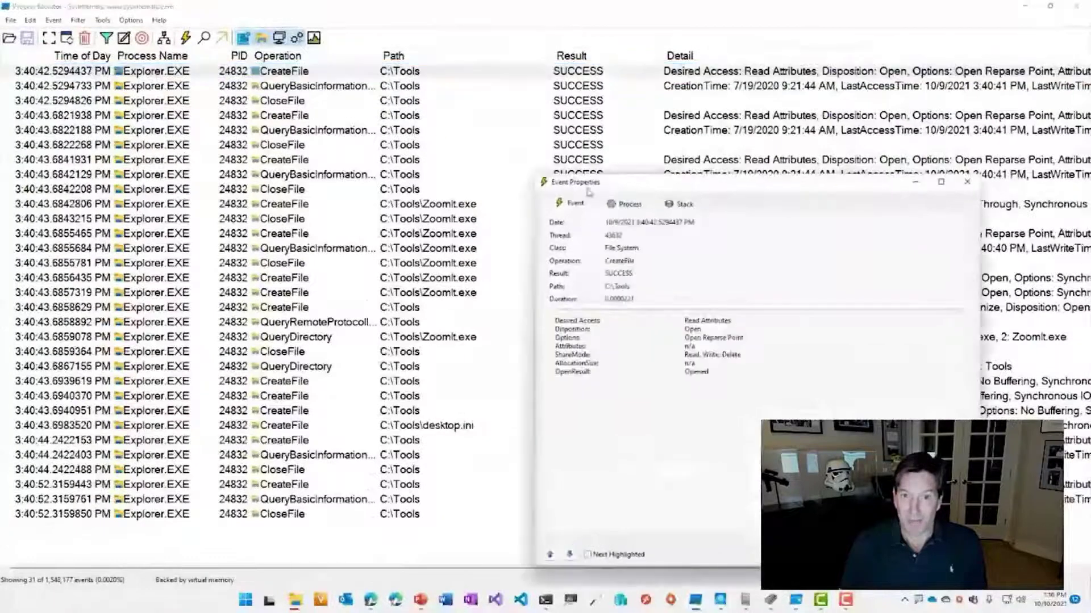
{"action": "left_click", "coordinate": [676, 206]}
{"action": "left_click", "coordinate": [742, 297]}
{"action": "left_click", "coordinate": [841, 416]}
{"action": "scroll", "coordinate": [847, 391], "scroll_direction": "down", "scroll_amount": 3}
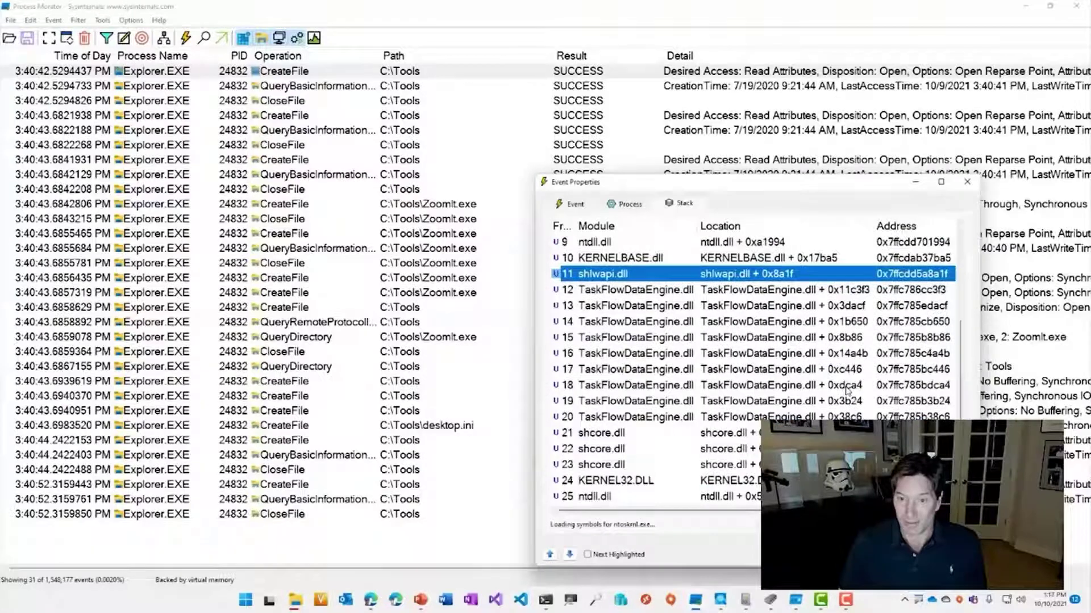
{"action": "scroll", "coordinate": [846, 391], "scroll_direction": "up", "scroll_amount": 3}
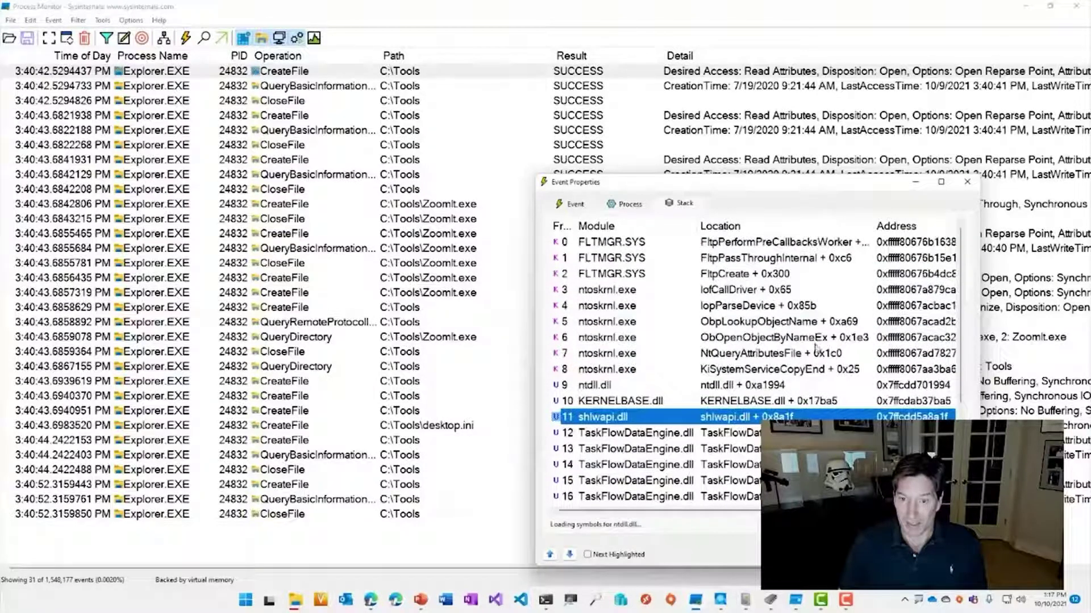
{"action": "scroll", "coordinate": [818, 352], "scroll_direction": "down", "scroll_amount": 1}
{"action": "scroll", "coordinate": [818, 353], "scroll_direction": "down", "scroll_amount": 2}
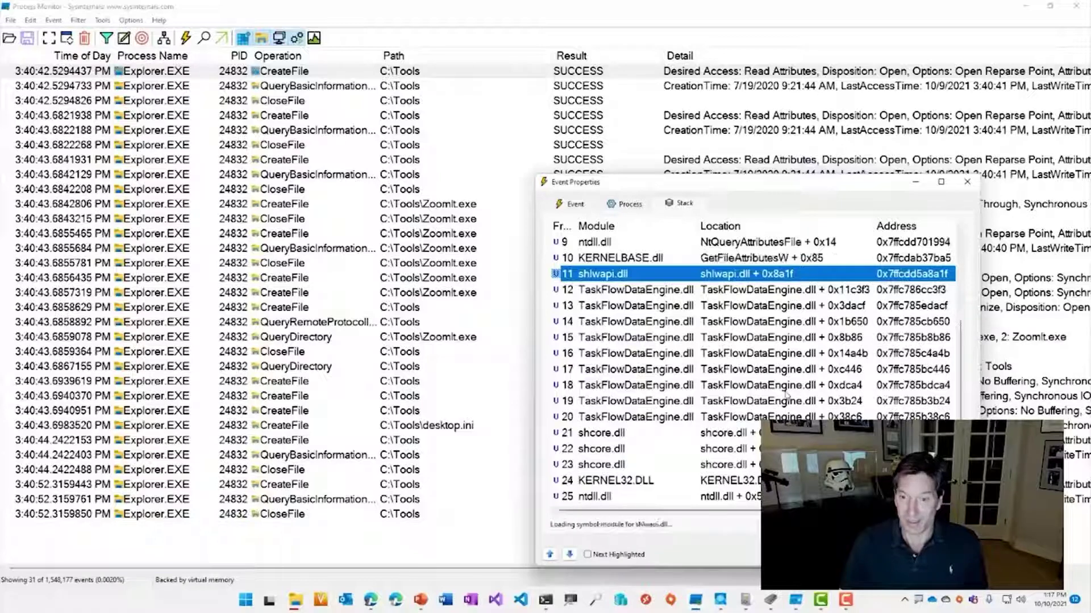
{"action": "scroll", "coordinate": [790, 387], "scroll_direction": "up", "scroll_amount": 3}
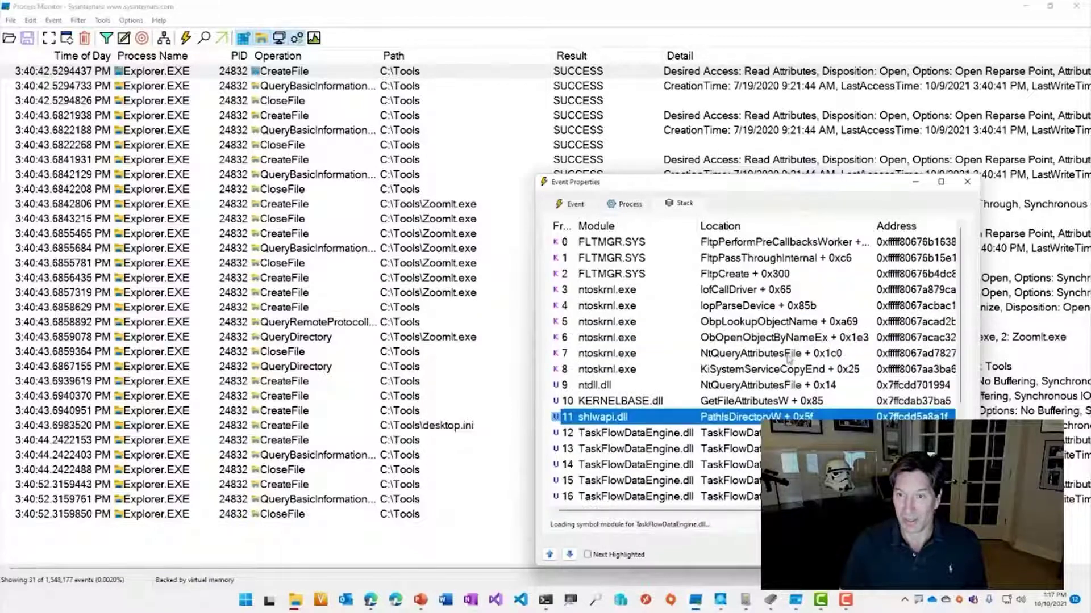
{"action": "left_click", "coordinate": [798, 291]}
{"action": "left_click", "coordinate": [803, 308]}
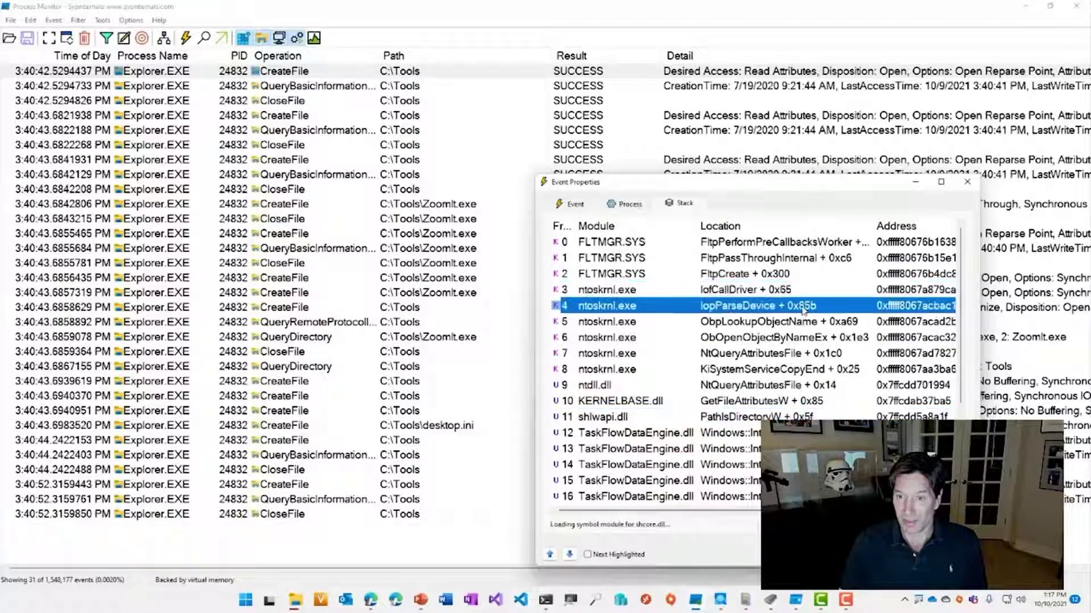
{"action": "scroll", "coordinate": [802, 318], "scroll_direction": "down", "scroll_amount": 2}
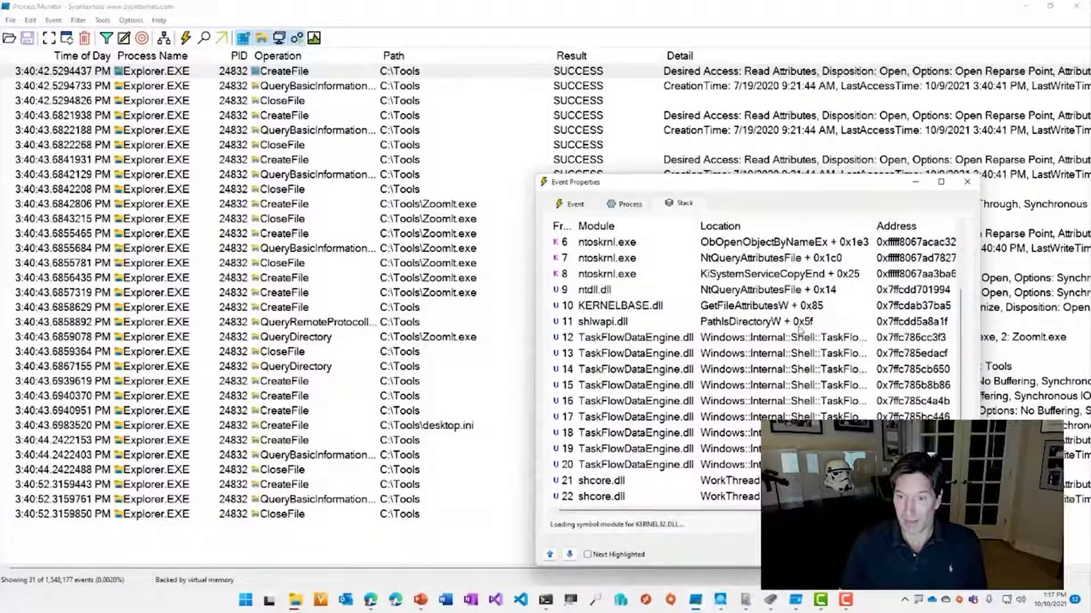
{"action": "left_click", "coordinate": [799, 325]}
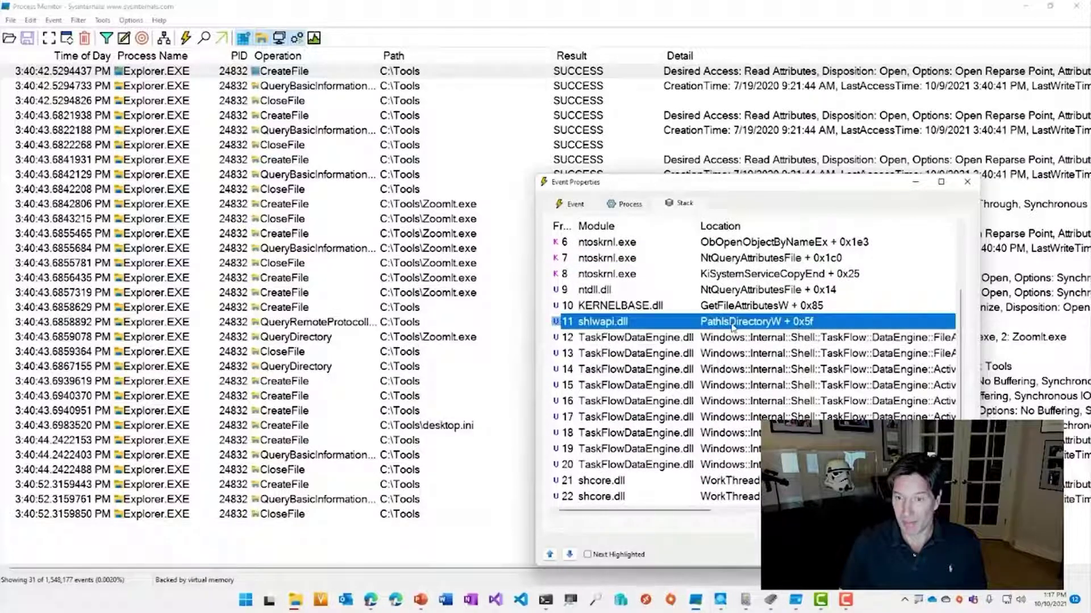
{"action": "scroll", "coordinate": [763, 331], "scroll_direction": "down", "scroll_amount": 1}
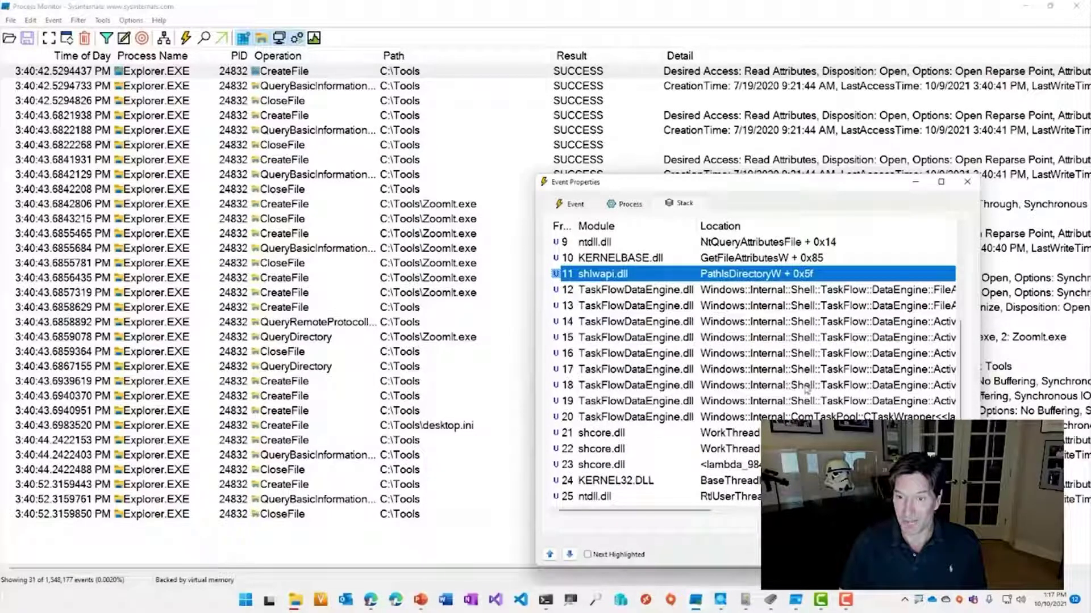
{"action": "key", "text": "Escape"}
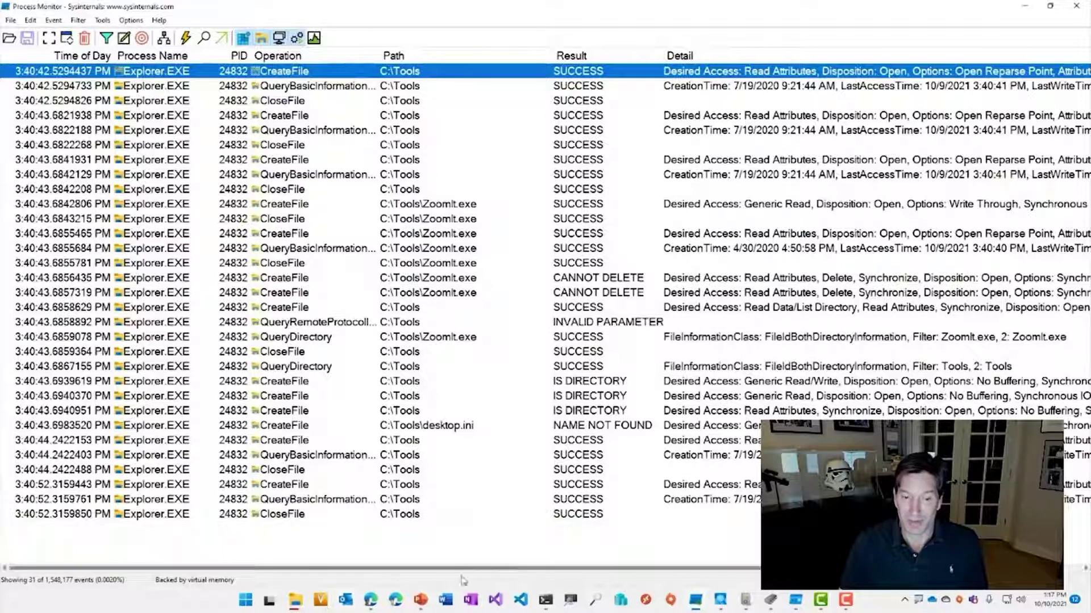
- Cycle through the SysinternalsSuite and Tools Explorer windows back to the Folder In Use error
{"action": "left_click", "coordinate": [294, 602]}
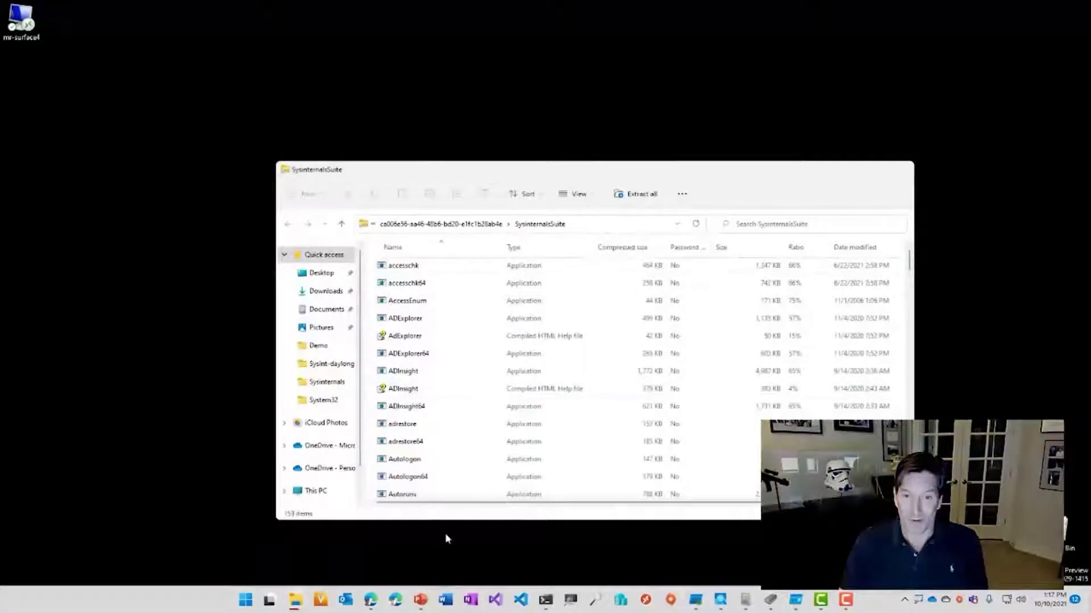
{"action": "left_click", "coordinate": [445, 533]}
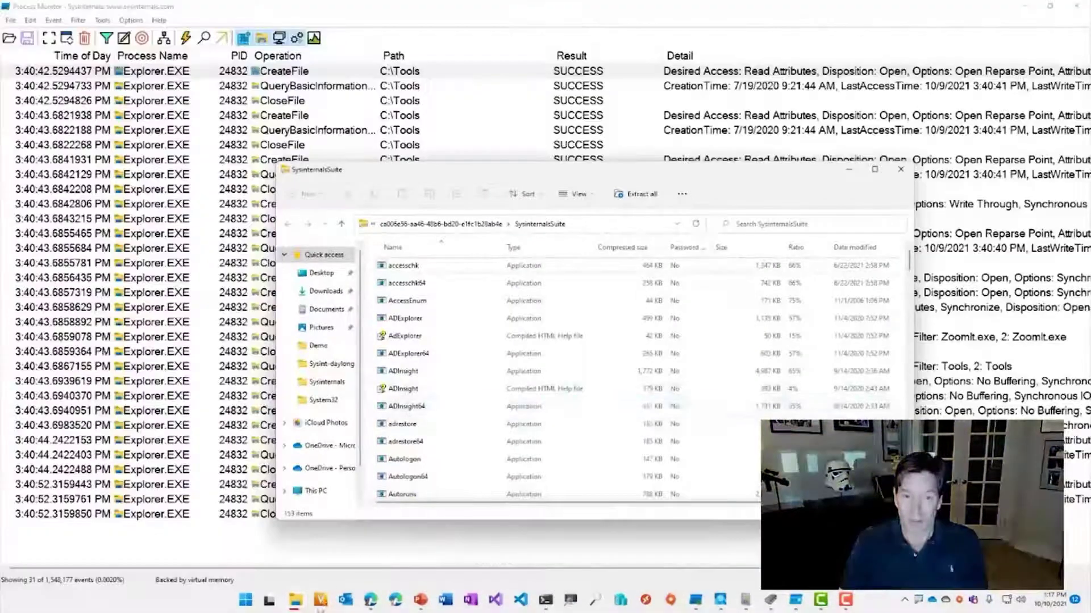
{"action": "mouse_move", "coordinate": [305, 602]}
{"action": "mouse_move", "coordinate": [359, 559]}
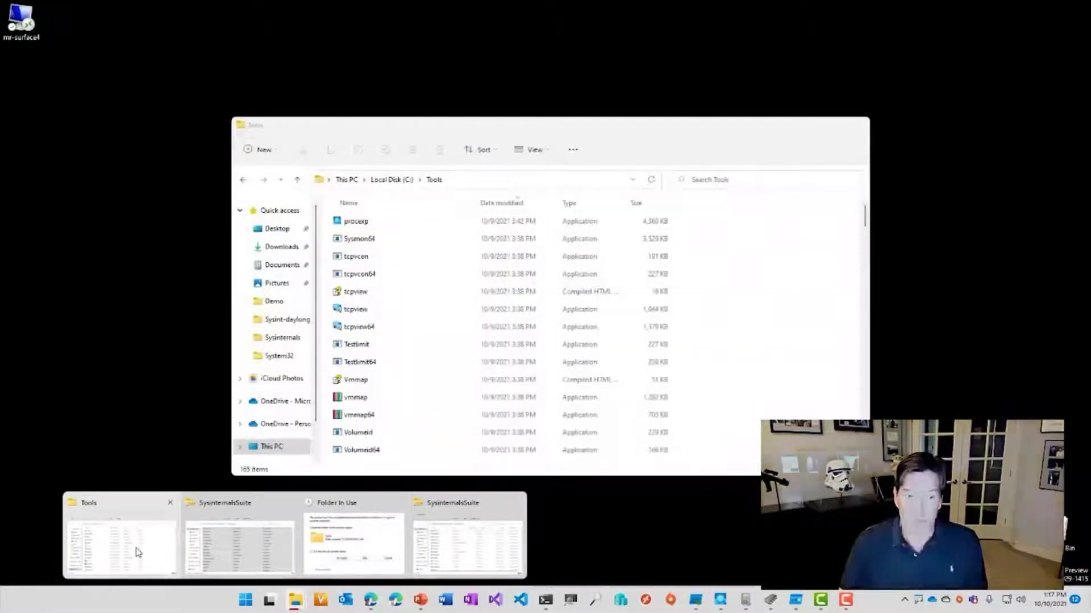
{"action": "left_click", "coordinate": [137, 550]}
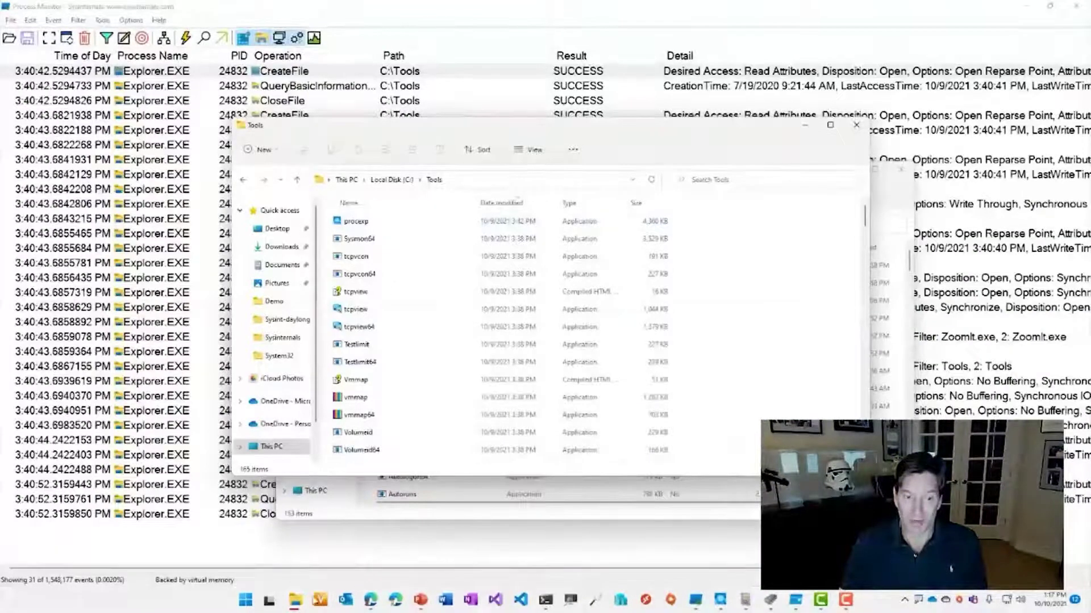
{"action": "mouse_move", "coordinate": [308, 605]}
{"action": "left_click", "coordinate": [355, 547]}
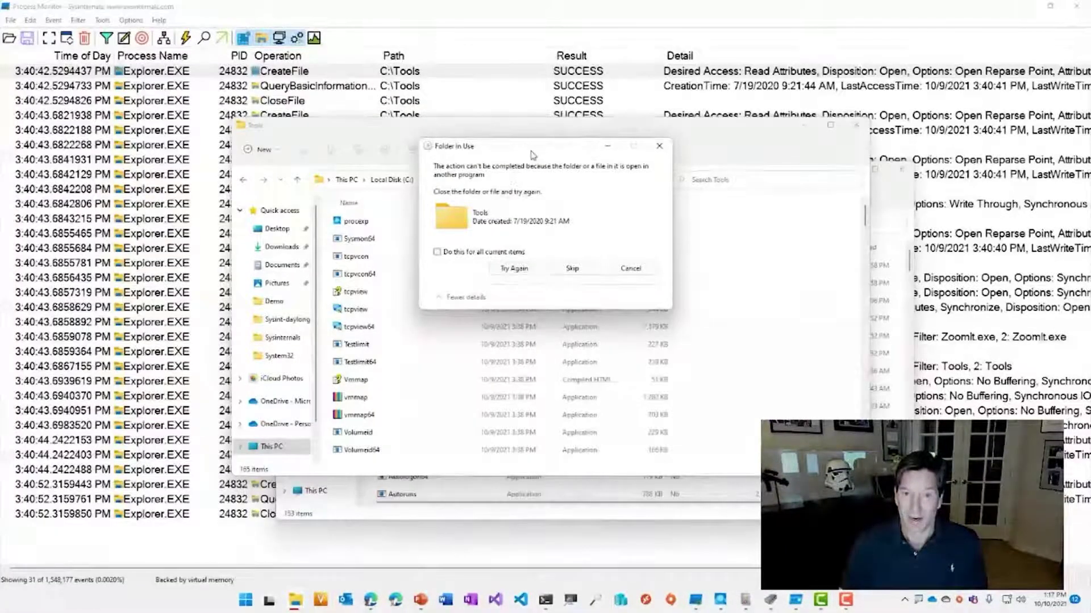
- Magnify the Folder In Use dialog with ZoomIt, then retry the copy into Tools three times
{"action": "key", "text": "ctrl+1"}
{"action": "left_click", "coordinate": [488, 177]}
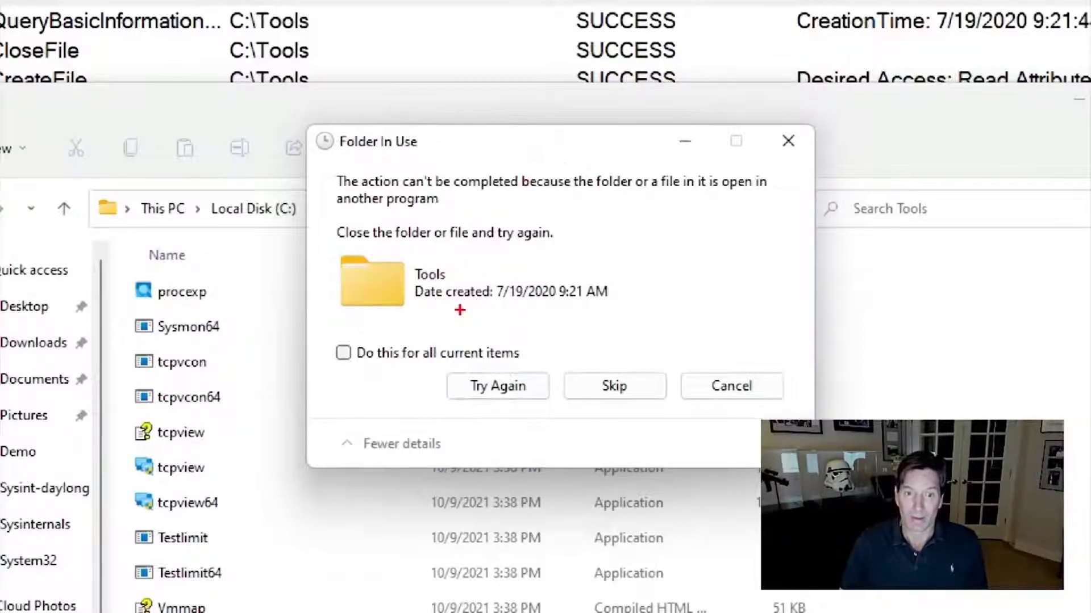
{"action": "key", "text": "Escape"}
{"action": "left_click", "coordinate": [523, 268]}
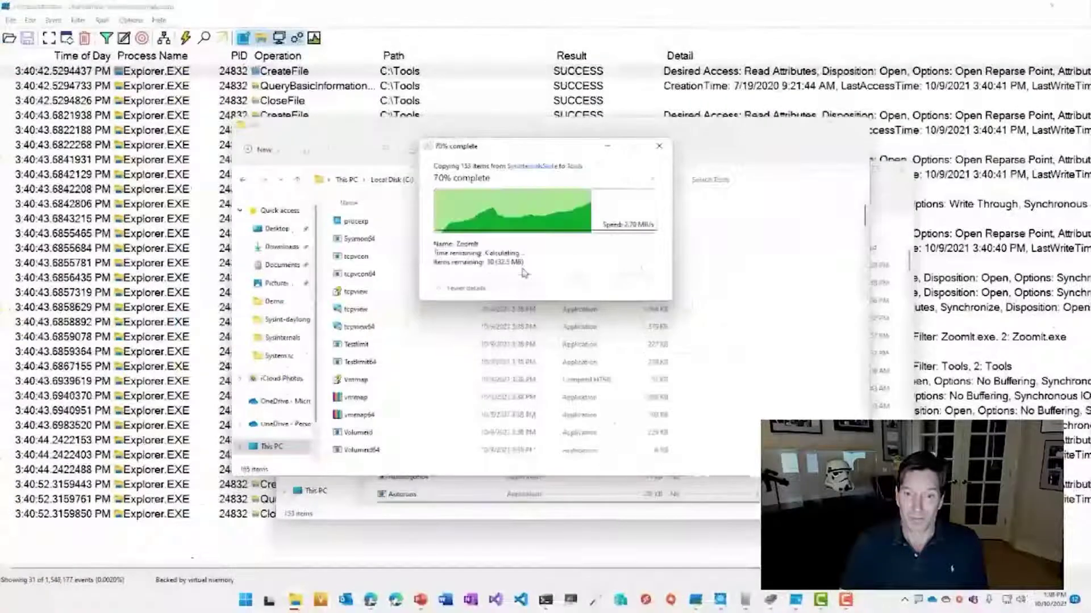
{"action": "left_click", "coordinate": [522, 270]}
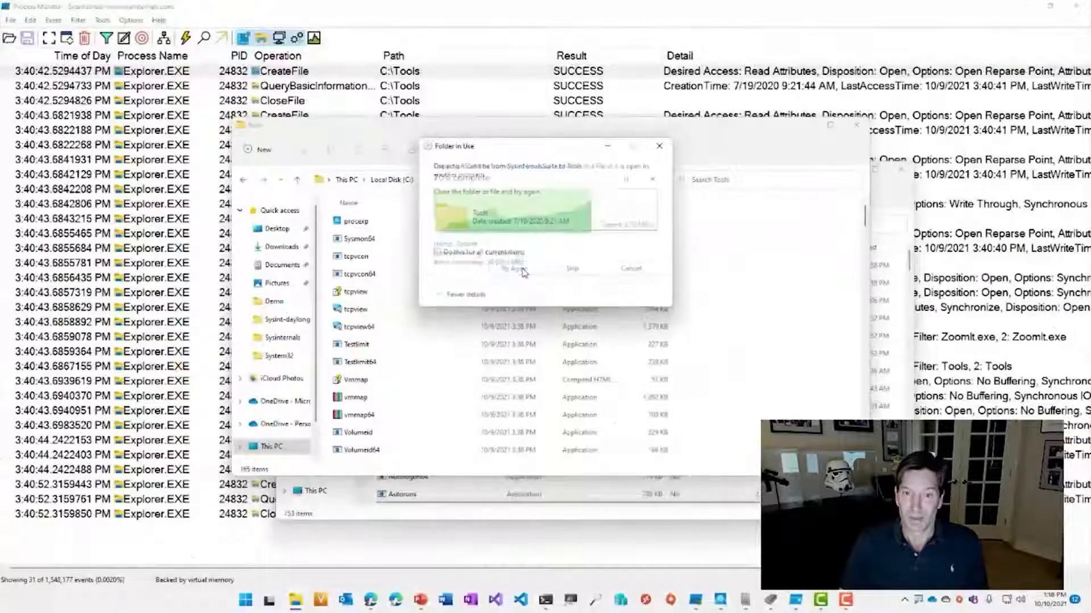
{"action": "left_click", "coordinate": [523, 270]}
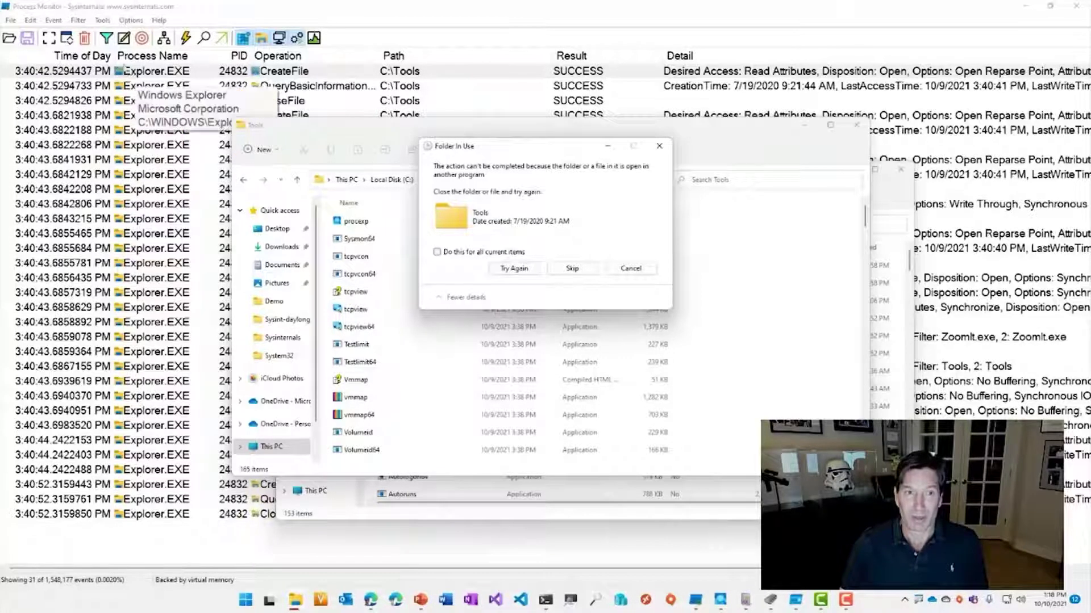
{"action": "left_click", "coordinate": [165, 101]}
{"action": "left_click", "coordinate": [105, 38]}
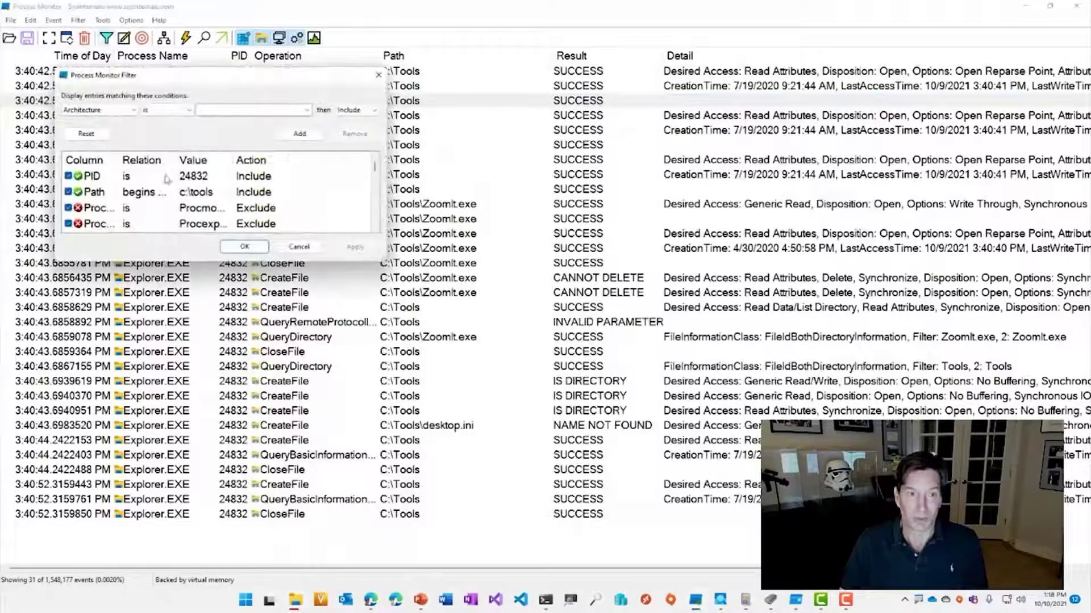
{"action": "scroll", "coordinate": [211, 190], "scroll_direction": "down", "scroll_amount": 1}
{"action": "scroll", "coordinate": [213, 193], "scroll_direction": "up", "scroll_amount": 1}
{"action": "left_click", "coordinate": [207, 194]}
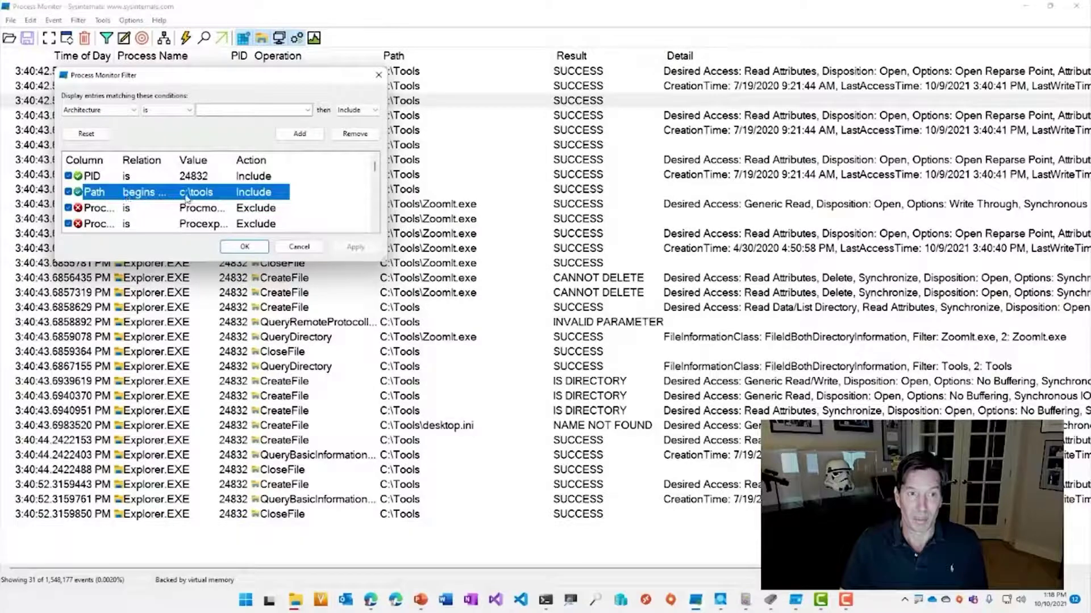
{"action": "left_click_drag", "start_coordinate": [176, 160], "coordinate": [208, 160]}
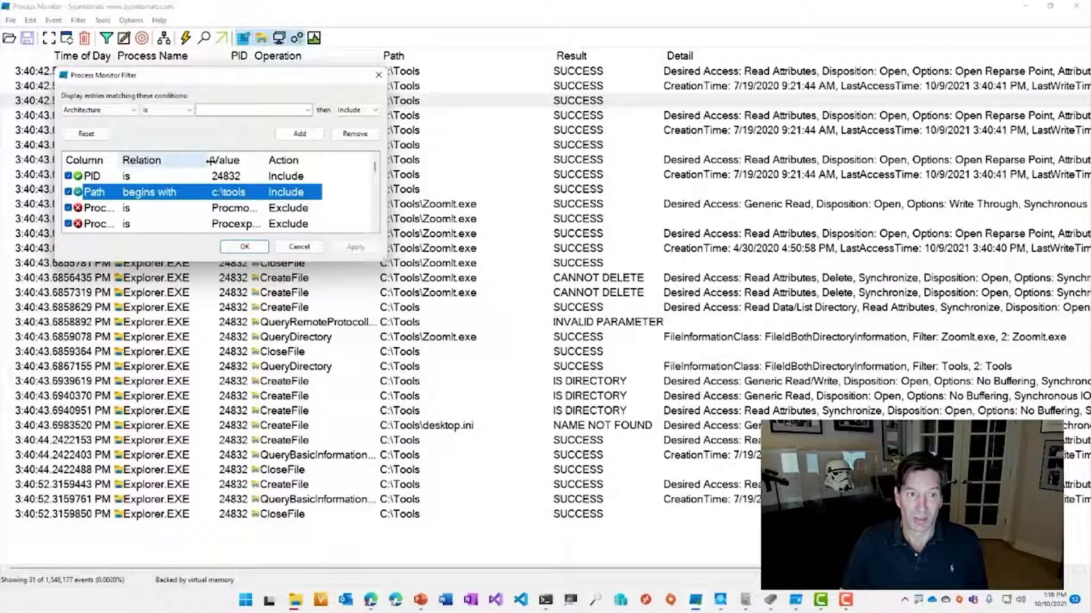
{"action": "left_click", "coordinate": [378, 75]}
- Select the two CANNOT DELETE events on C:\Tools\ZoomIt.exe, then resume the PowerPoint slide show
{"action": "left_click", "coordinate": [646, 180]}
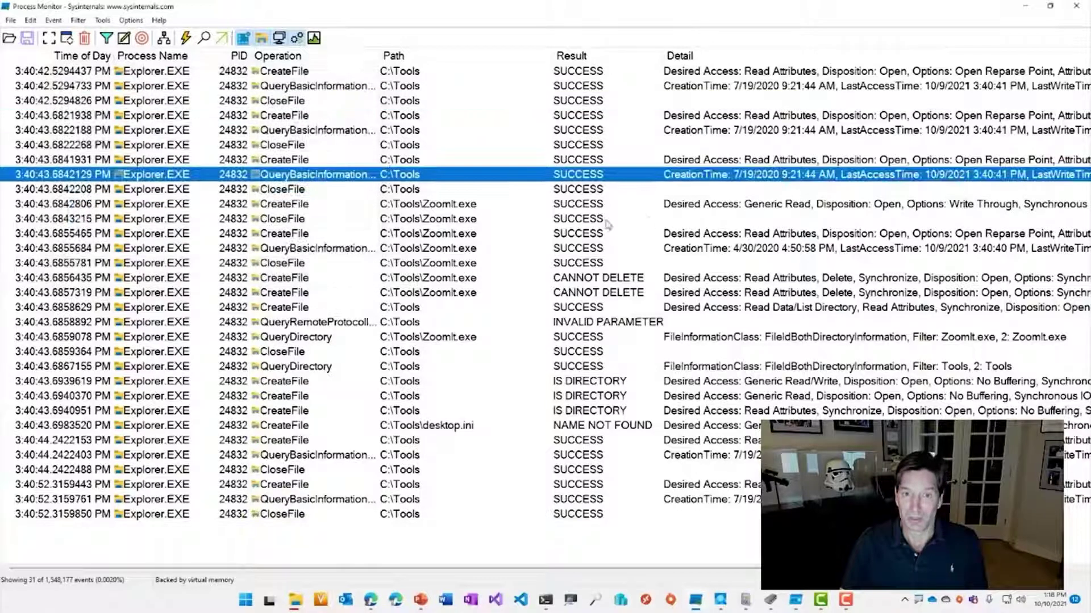
{"action": "left_click", "coordinate": [617, 203]}
{"action": "left_click", "coordinate": [625, 253]}
{"action": "left_click", "coordinate": [636, 294]}
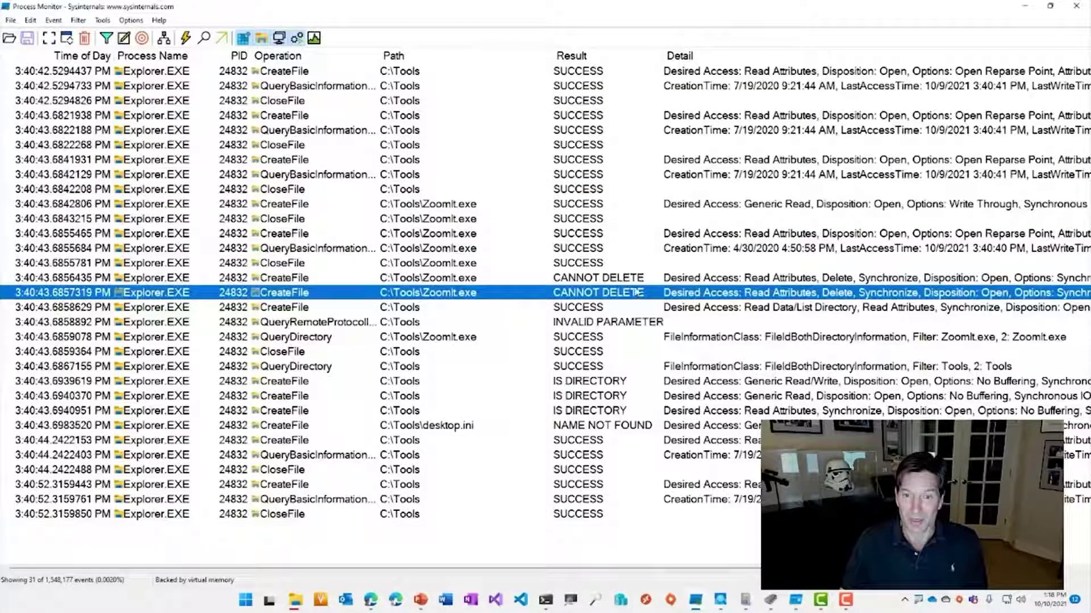
{"action": "left_click", "coordinate": [633, 280]}
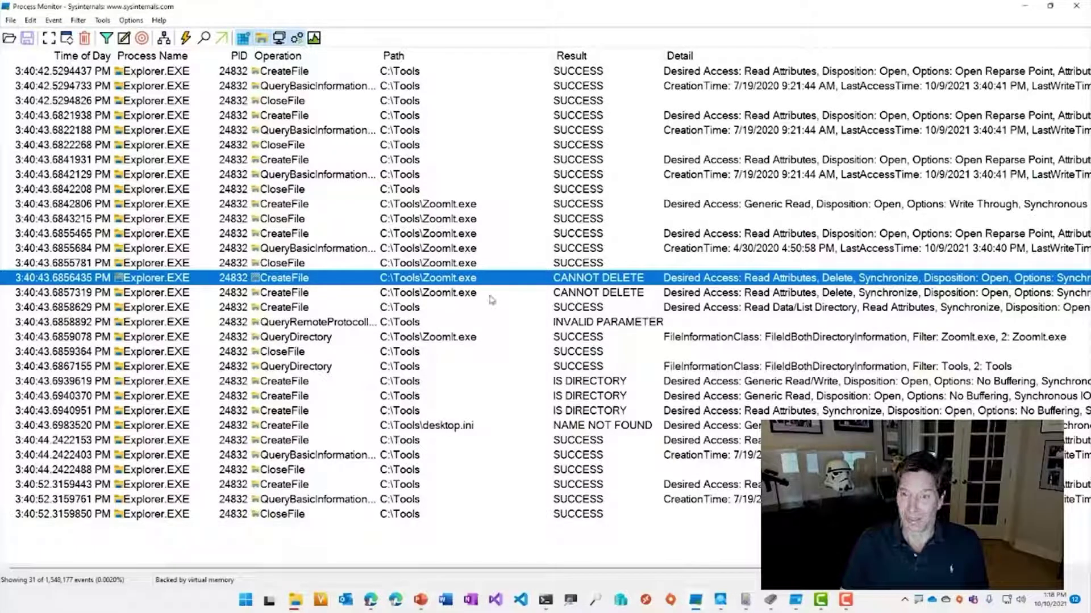
{"action": "left_click", "coordinate": [602, 293]}
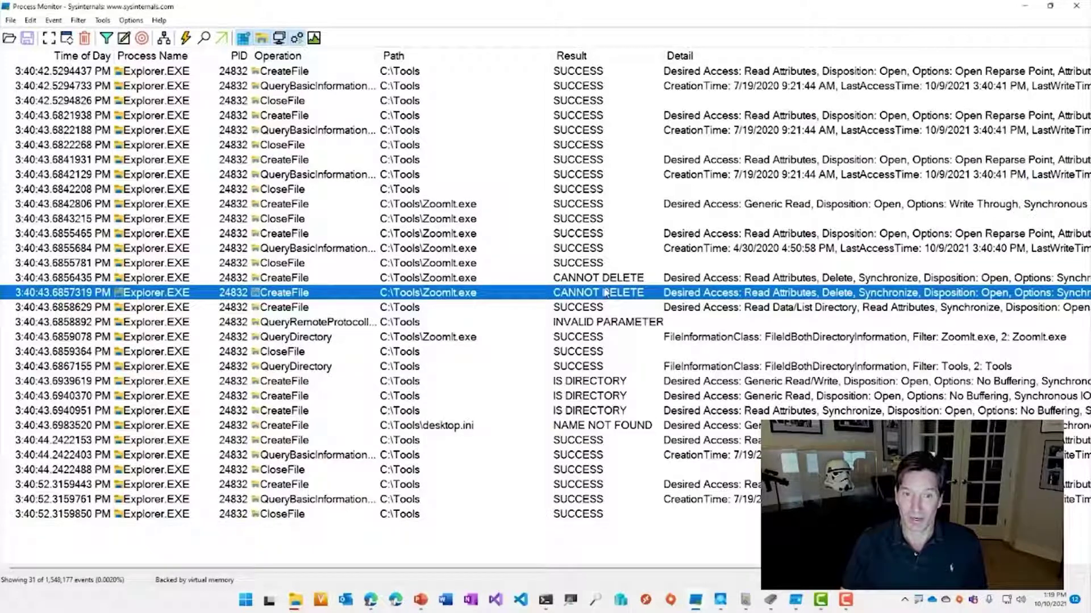
{"action": "left_click", "coordinate": [646, 279]}
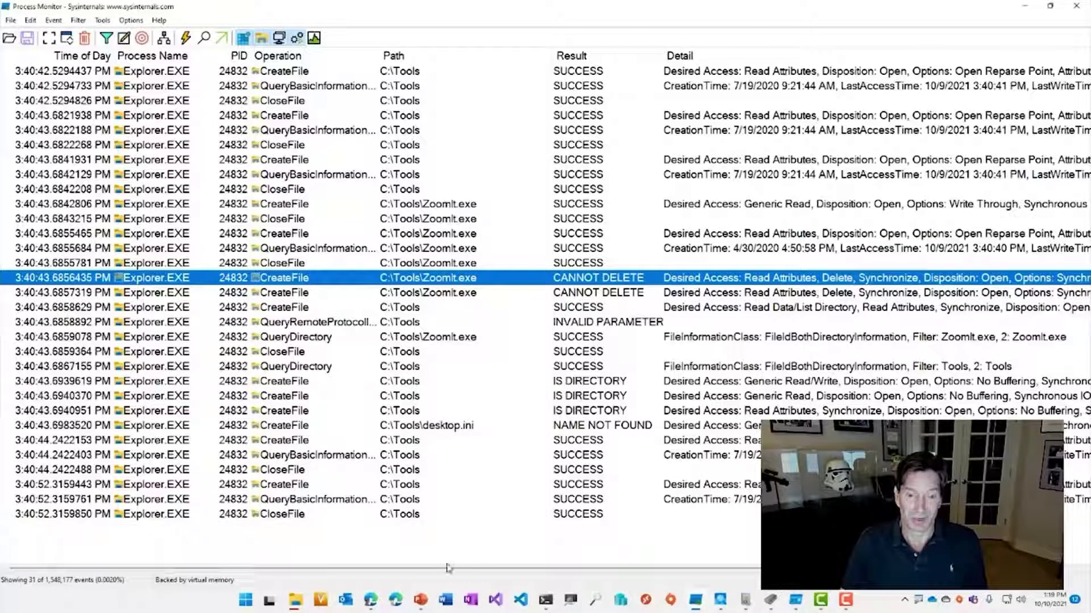
{"action": "left_click", "coordinate": [423, 602]}
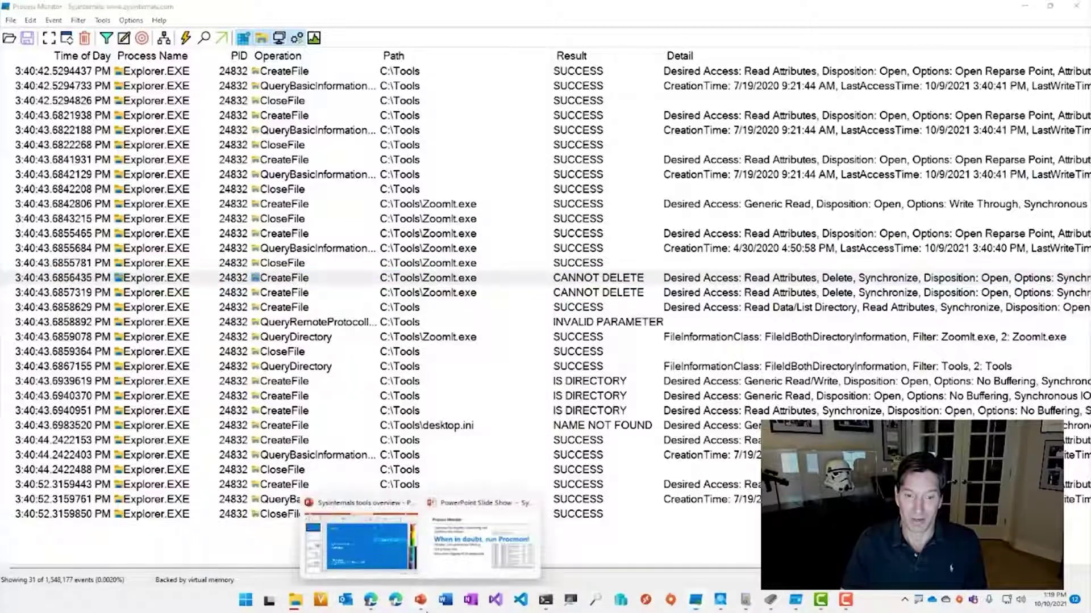
{"action": "left_click", "coordinate": [463, 569]}
- Advance the slide show to the Autoruns slide
{"action": "key", "text": "Right"}
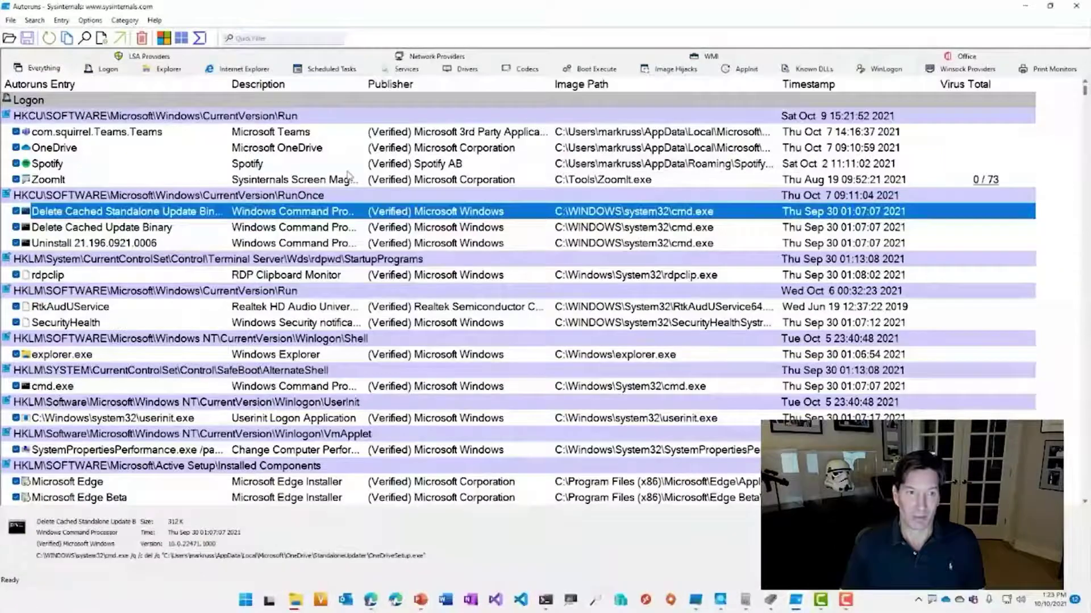
- Select the Spotify HKCU Run entry to show its Spotify AB verified details, then scroll the list
{"action": "left_click", "coordinate": [348, 170]}
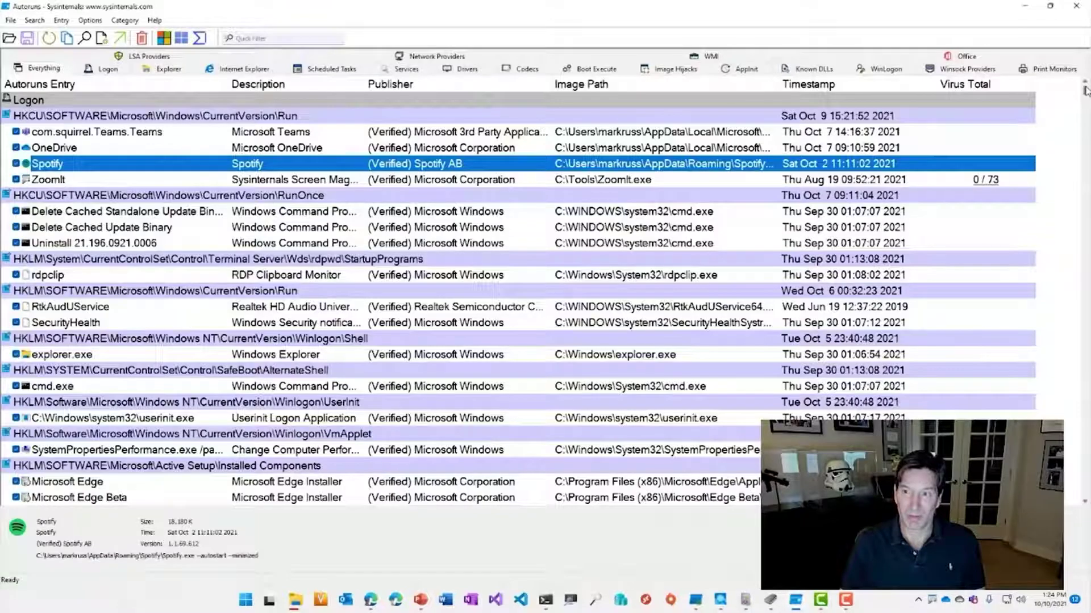
{"action": "mouse_move", "coordinate": [1085, 91]}
{"action": "left_mouse_down"}
{"action": "mouse_move", "coordinate": [1085, 228]}
{"action": "mouse_move", "coordinate": [1085, 91]}
{"action": "left_mouse_up"}
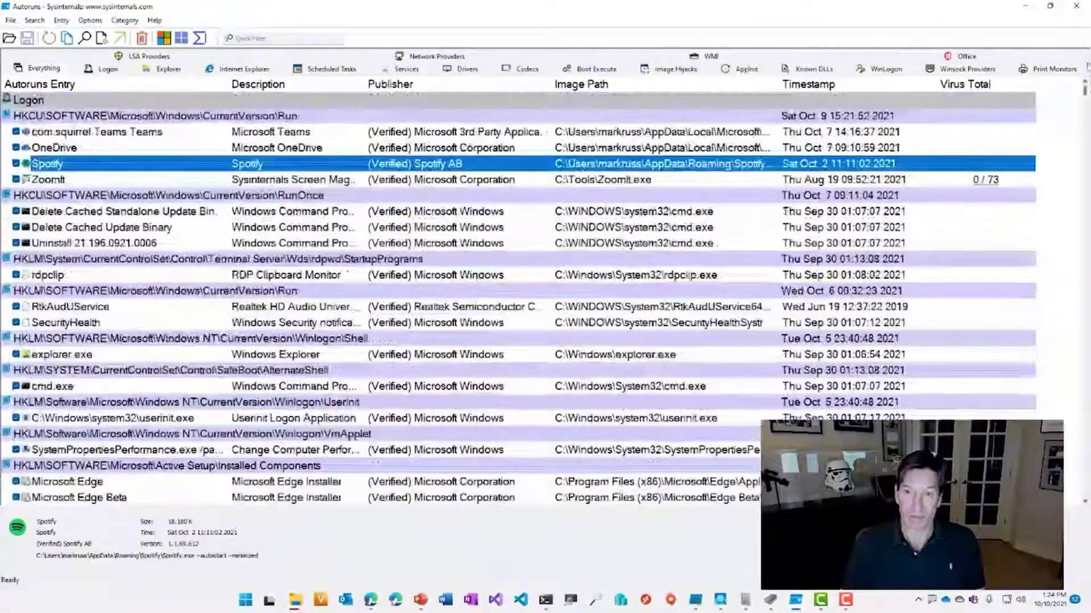
{"action": "left_click", "coordinate": [115, 70]}
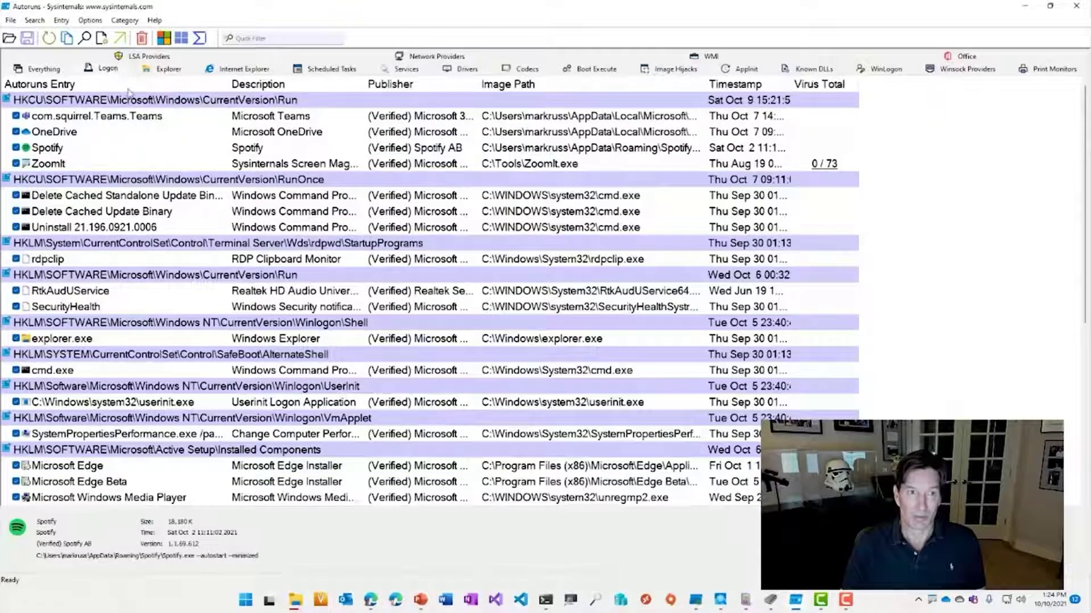
{"action": "left_click", "coordinate": [170, 69]}
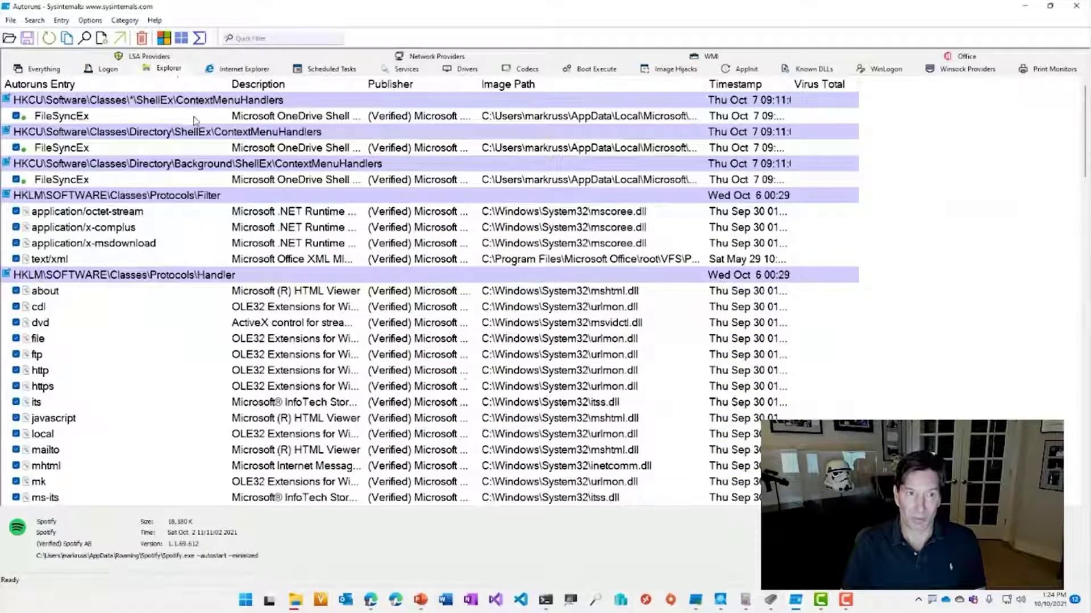
{"action": "left_click", "coordinate": [253, 115]}
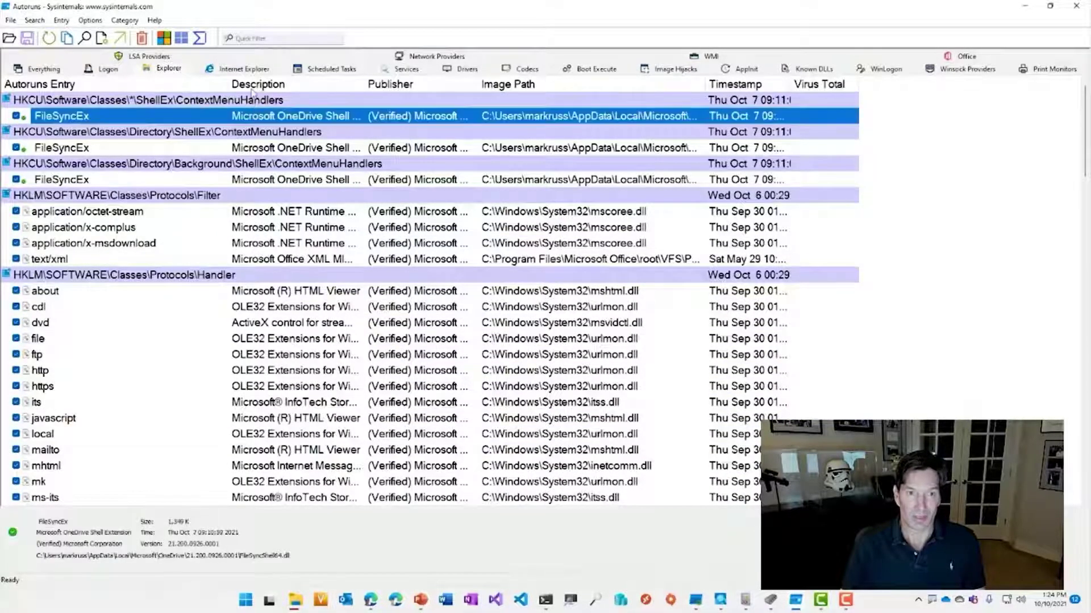
{"action": "left_click", "coordinate": [341, 69]}
{"action": "left_click", "coordinate": [426, 70]}
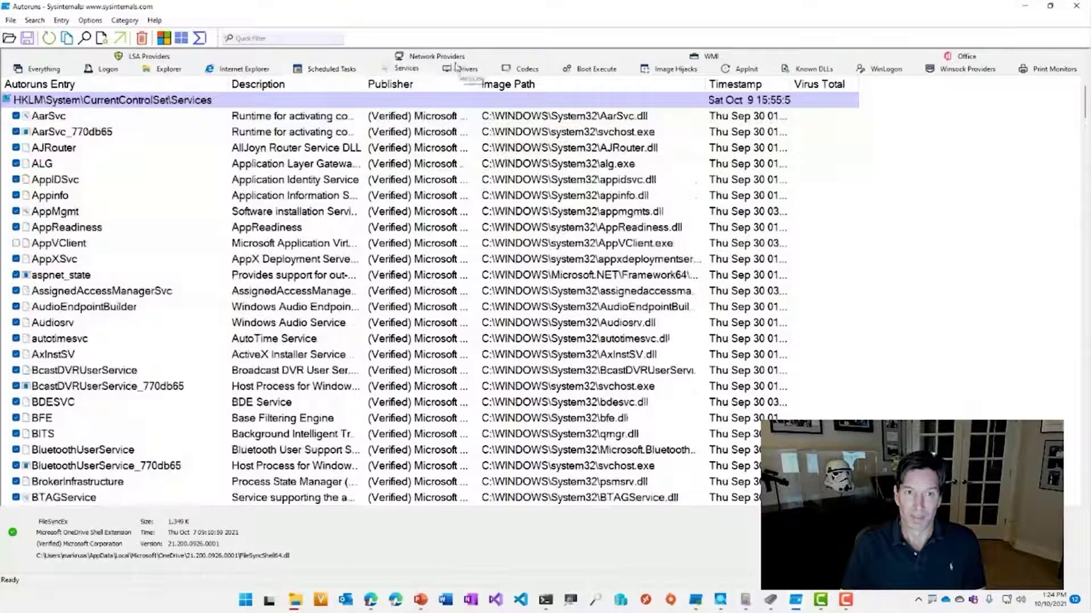
{"action": "left_click", "coordinate": [521, 69]}
{"action": "left_click", "coordinate": [593, 68]}
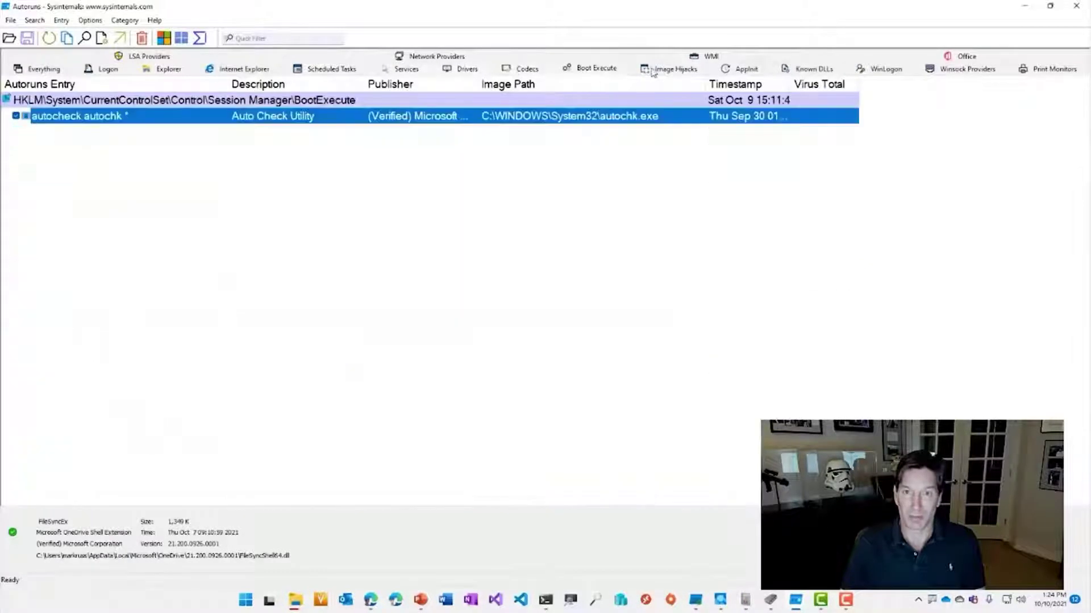
{"action": "left_click", "coordinate": [900, 71]}
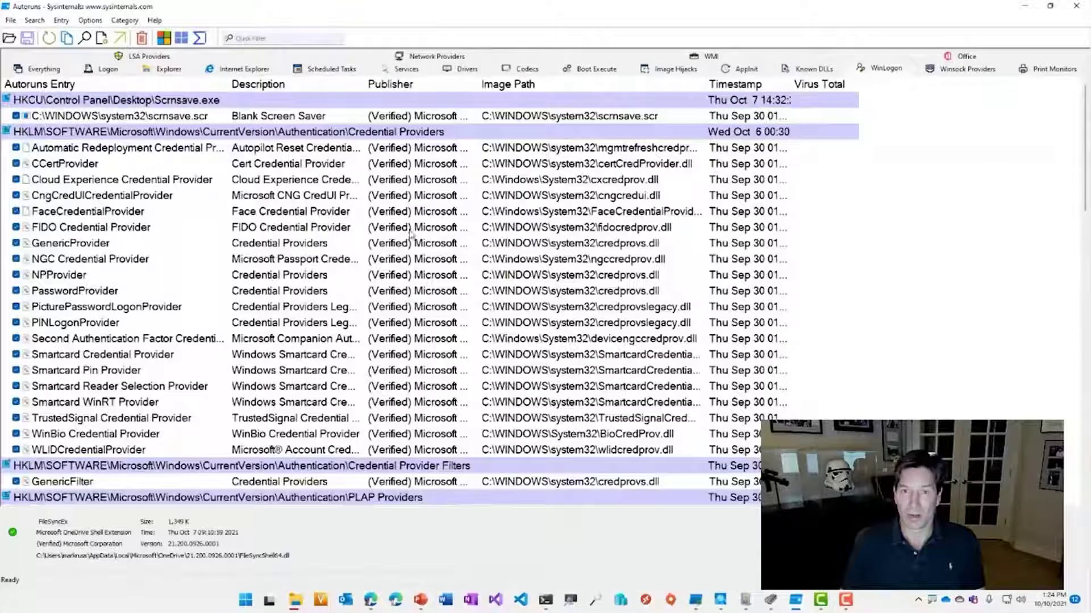
{"action": "left_click", "coordinate": [42, 69]}
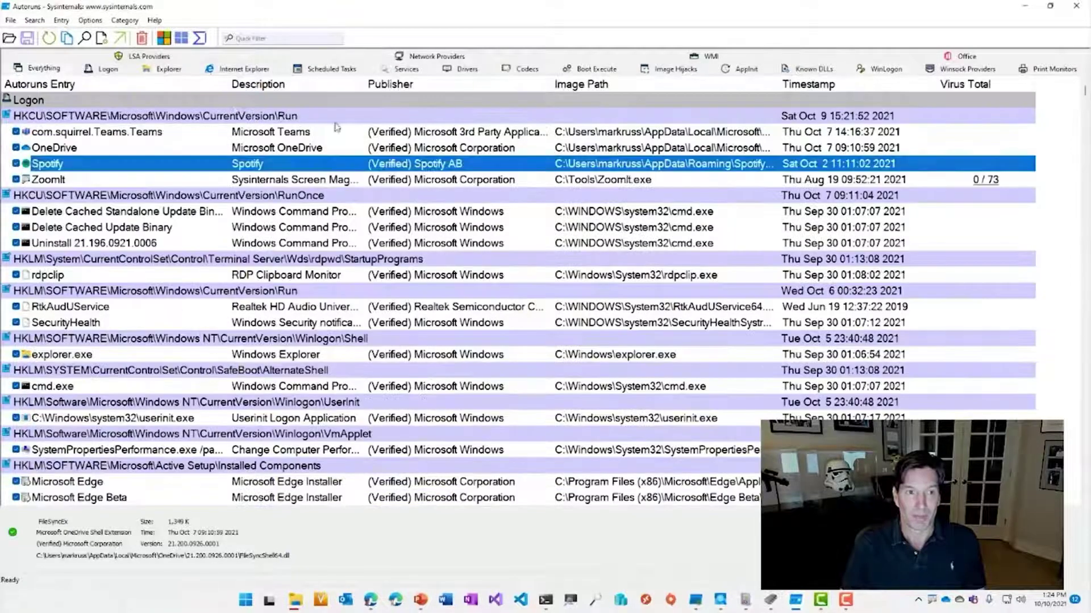
{"action": "left_click", "coordinate": [340, 133]}
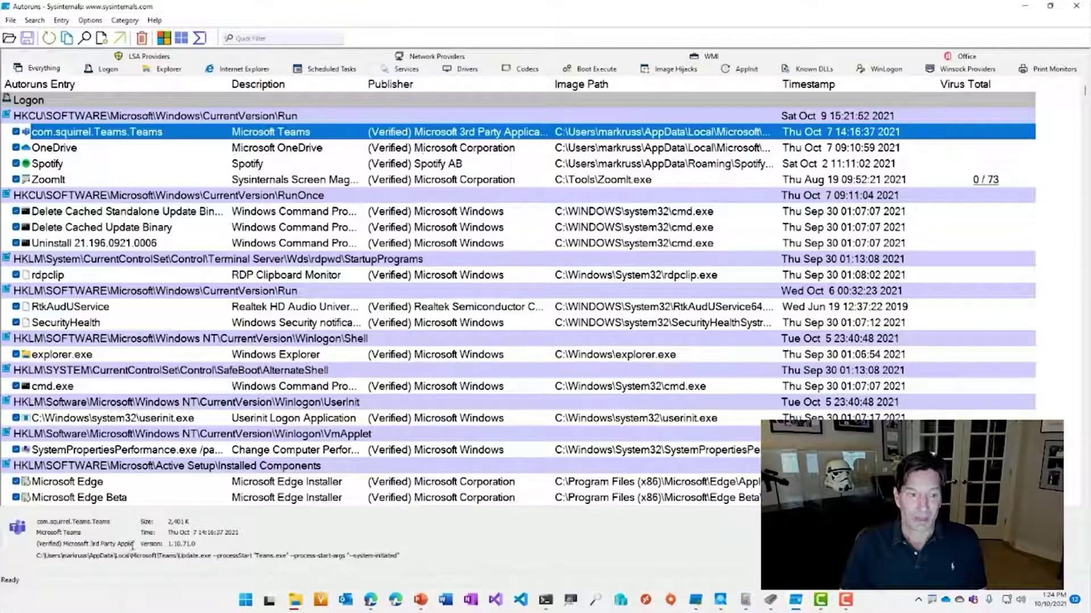
{"action": "left_click", "coordinate": [169, 183]}
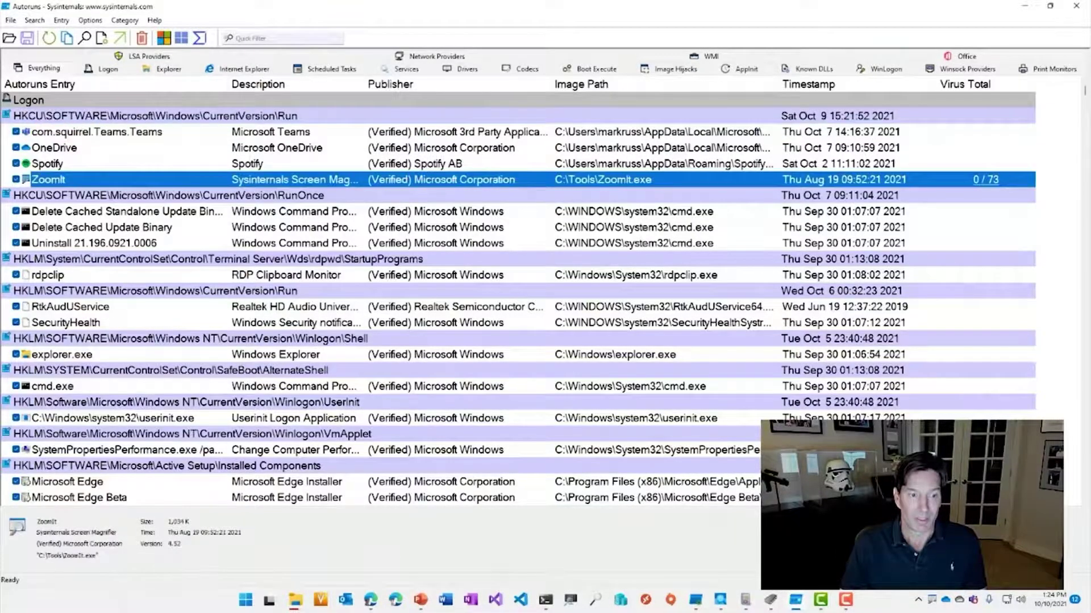
{"action": "key", "text": "ctrl+1"}
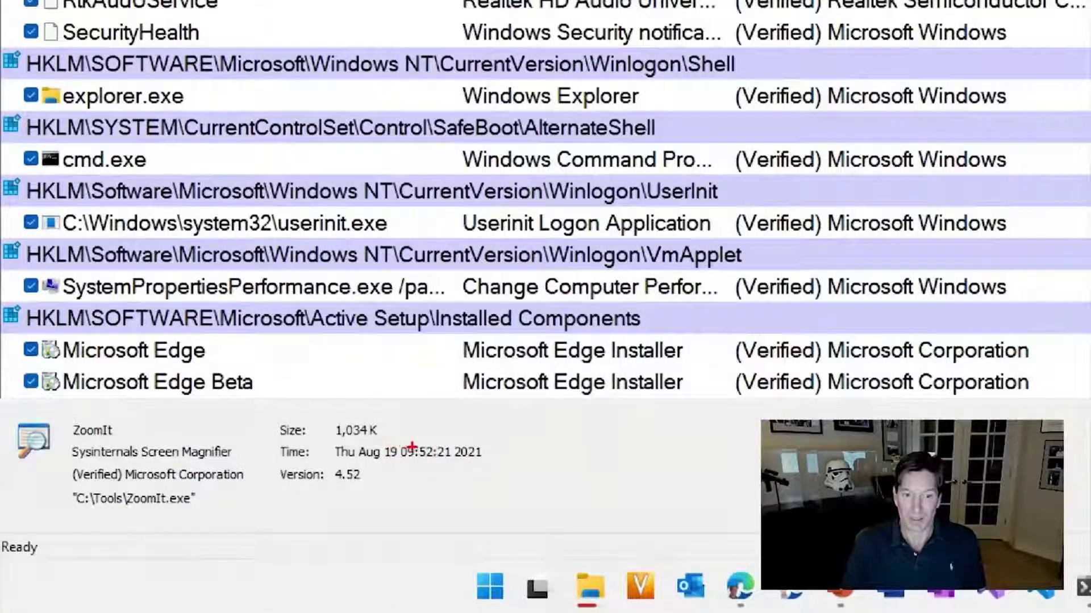
{"action": "key", "text": "Escape"}
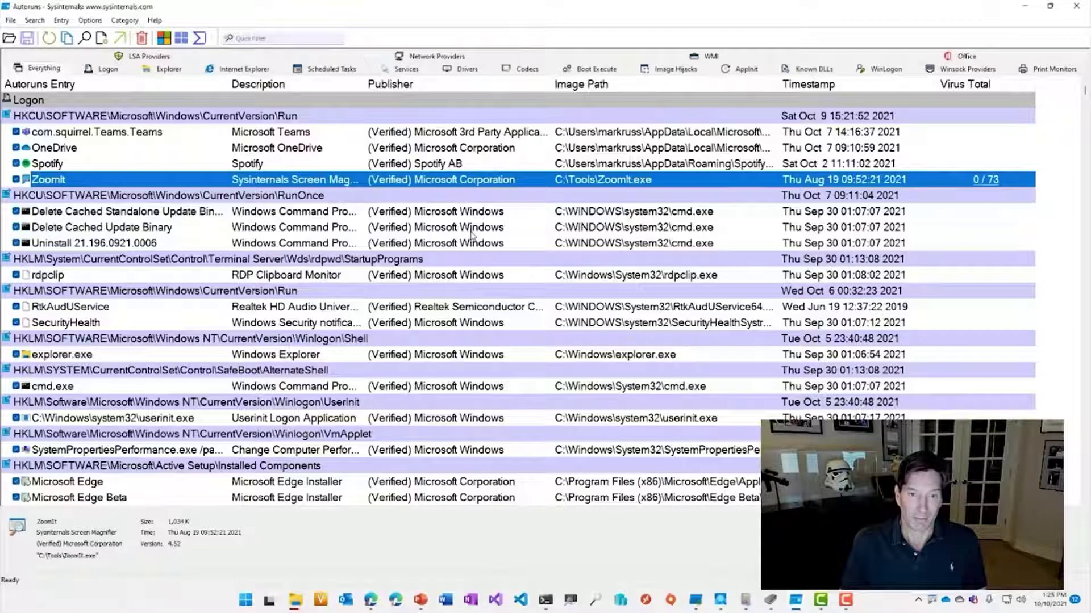
{"action": "left_click", "coordinate": [79, 21]}
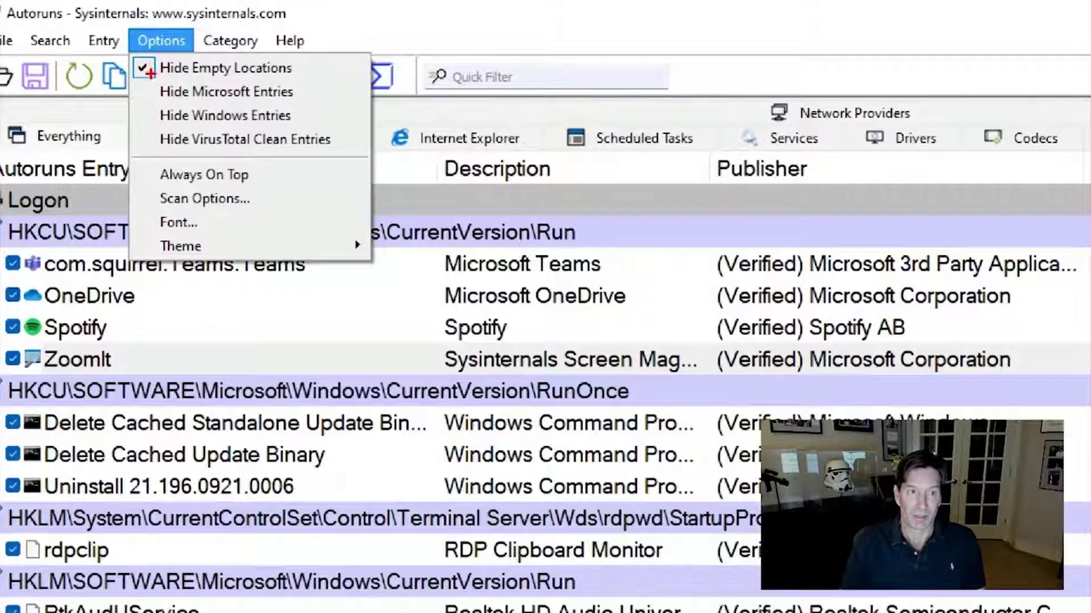
{"action": "mouse_move", "coordinate": [149, 72]}
{"action": "left_mouse_down"}
{"action": "mouse_move", "coordinate": [223, 154]}
{"action": "mouse_move", "coordinate": [309, 129]}
{"action": "left_mouse_up"}
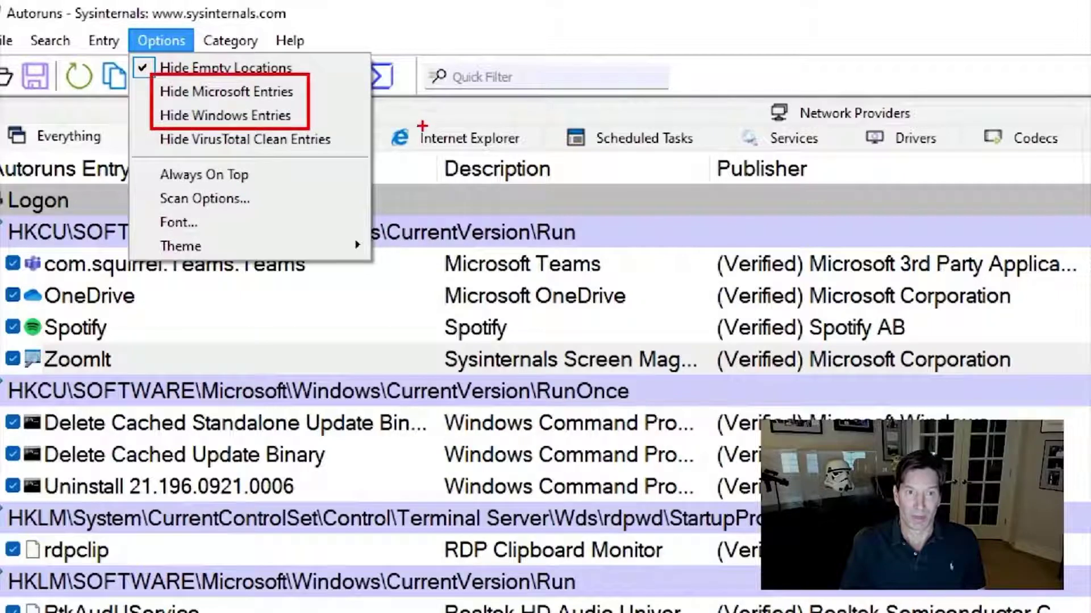
{"action": "key", "text": "ctrl+z"}
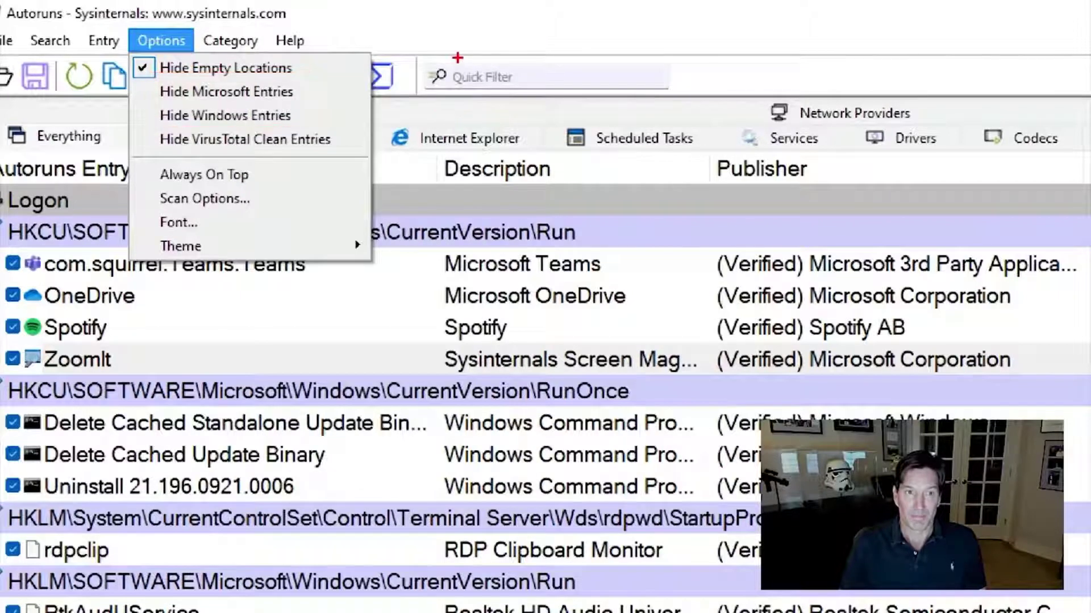
{"action": "key", "text": "Escape"}
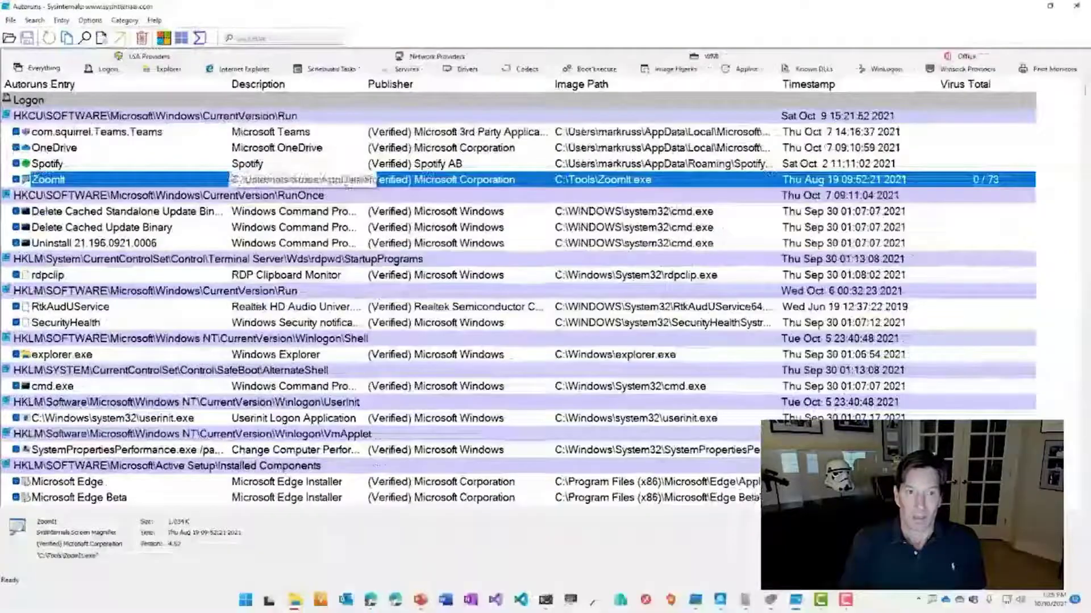
- Open the ZoomIt entry's 0/73 VirusTotal report from the Virus Total column
{"action": "right_click", "coordinate": [543, 181]}
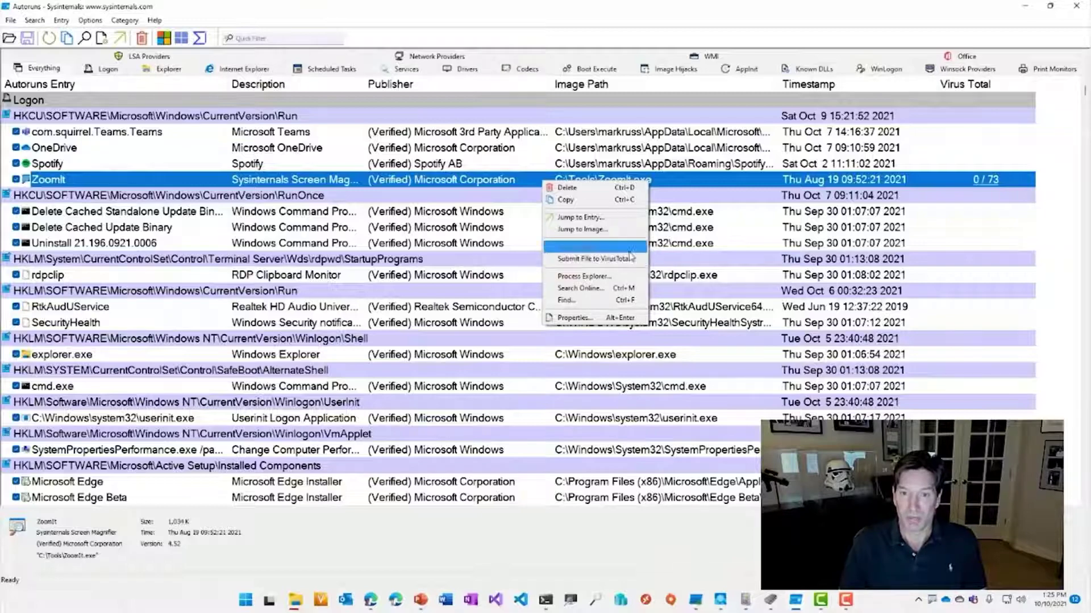
{"action": "left_click", "coordinate": [707, 244]}
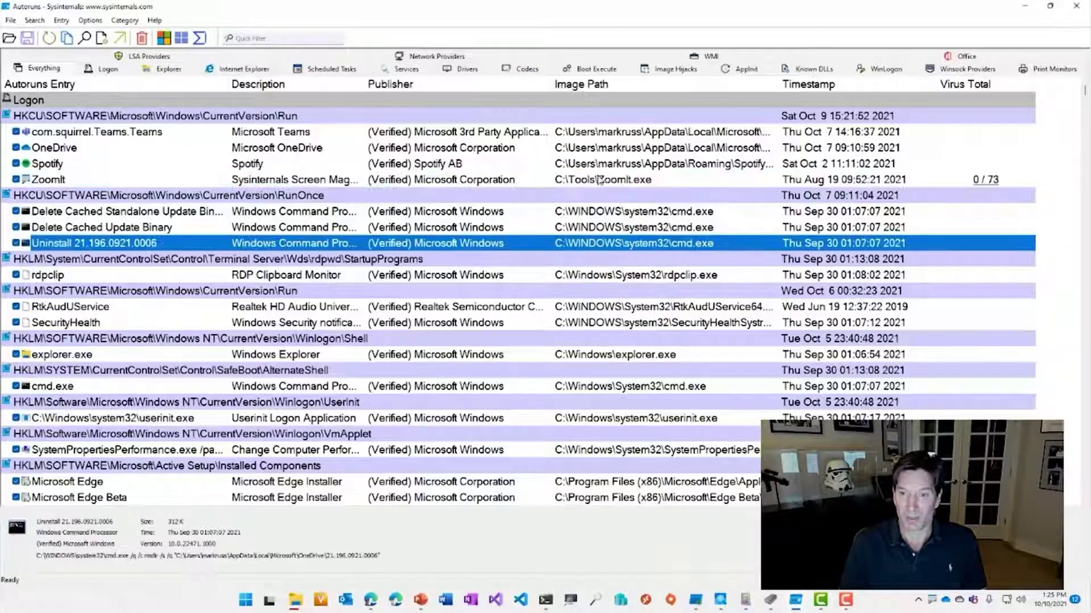
{"action": "left_click", "coordinate": [993, 179]}
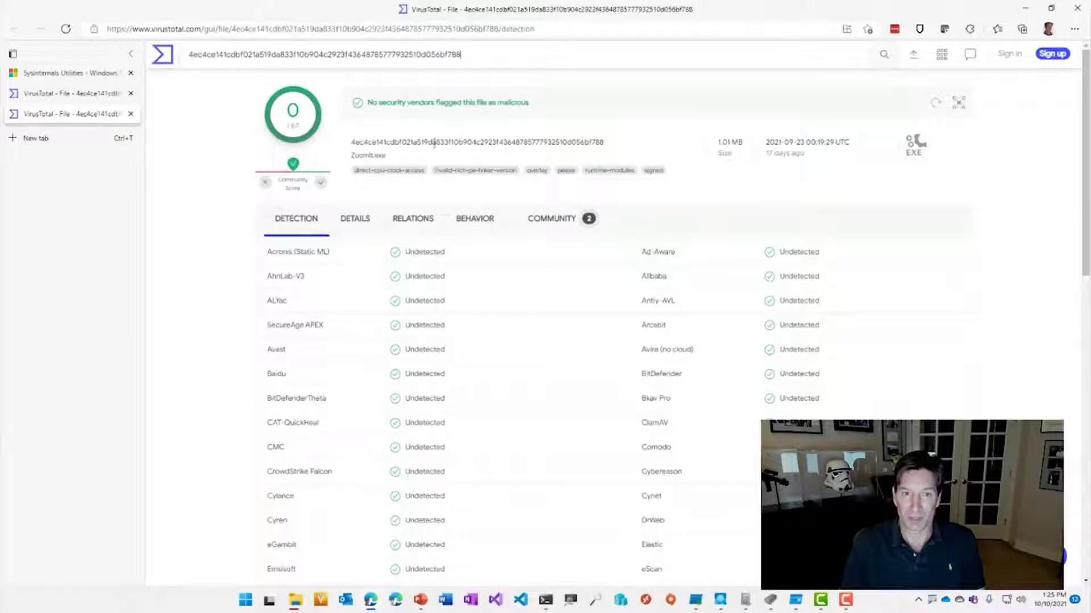
- Highlight the 67 scanning engines in ZoomIt.exe's report, scroll the detections, then return to Autoruns
{"action": "double_click", "coordinate": [295, 125]}
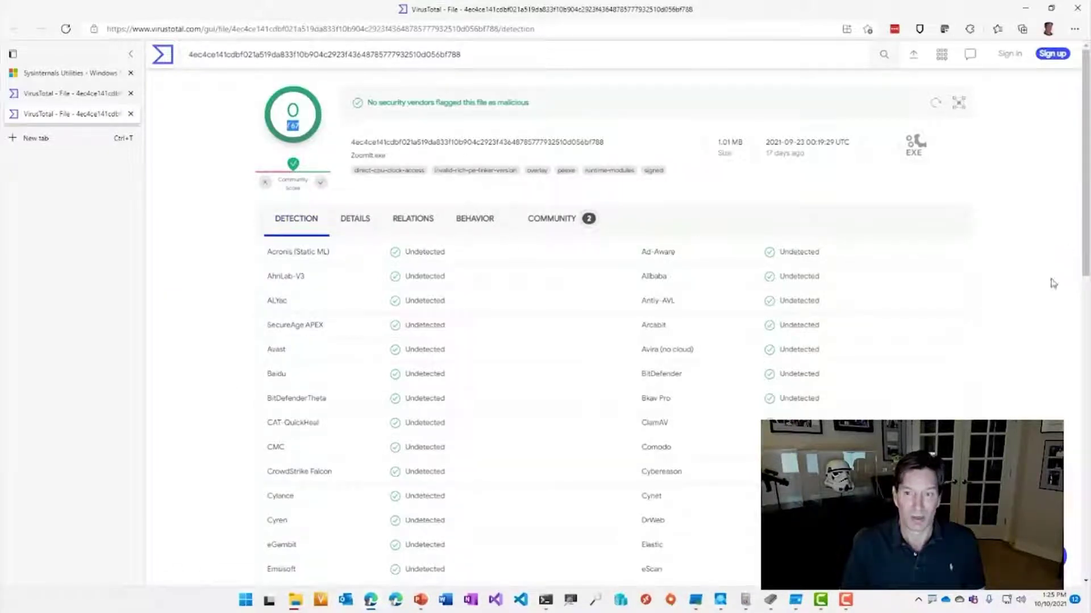
{"action": "left_click", "coordinate": [1018, 323]}
{"action": "scroll", "coordinate": [1030, 321], "scroll_direction": "down", "scroll_amount": 1}
{"action": "scroll", "coordinate": [1043, 321], "scroll_direction": "down", "scroll_amount": 2}
{"action": "scroll", "coordinate": [1056, 319], "scroll_direction": "up", "scroll_amount": 3}
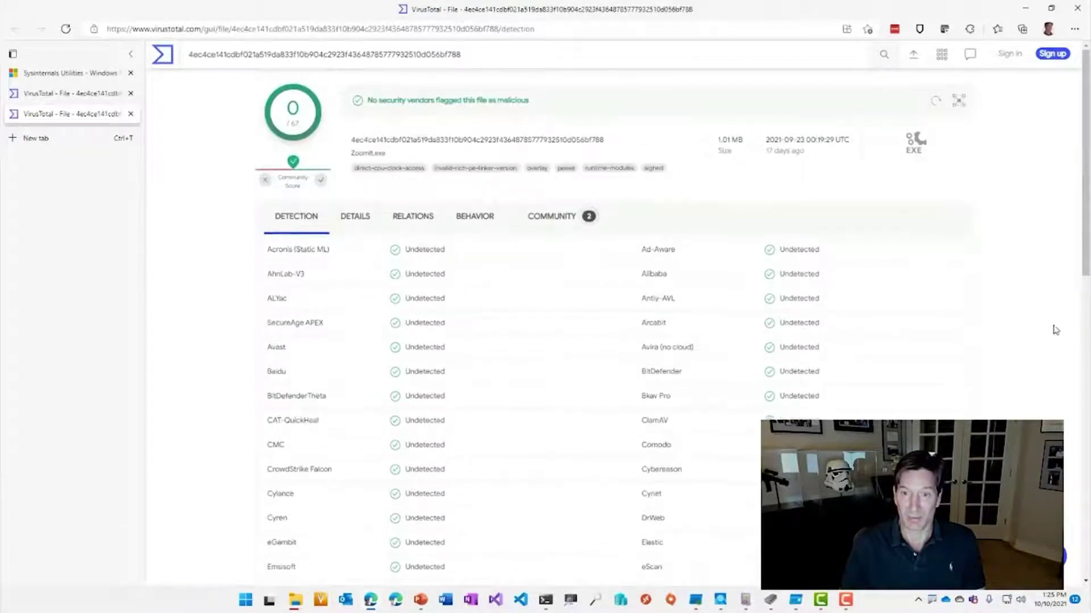
{"action": "scroll", "coordinate": [1058, 320], "scroll_direction": "down", "scroll_amount": 10}
{"action": "scroll", "coordinate": [1063, 312], "scroll_direction": "up", "scroll_amount": 8}
{"action": "scroll", "coordinate": [1065, 307], "scroll_direction": "up", "scroll_amount": 3}
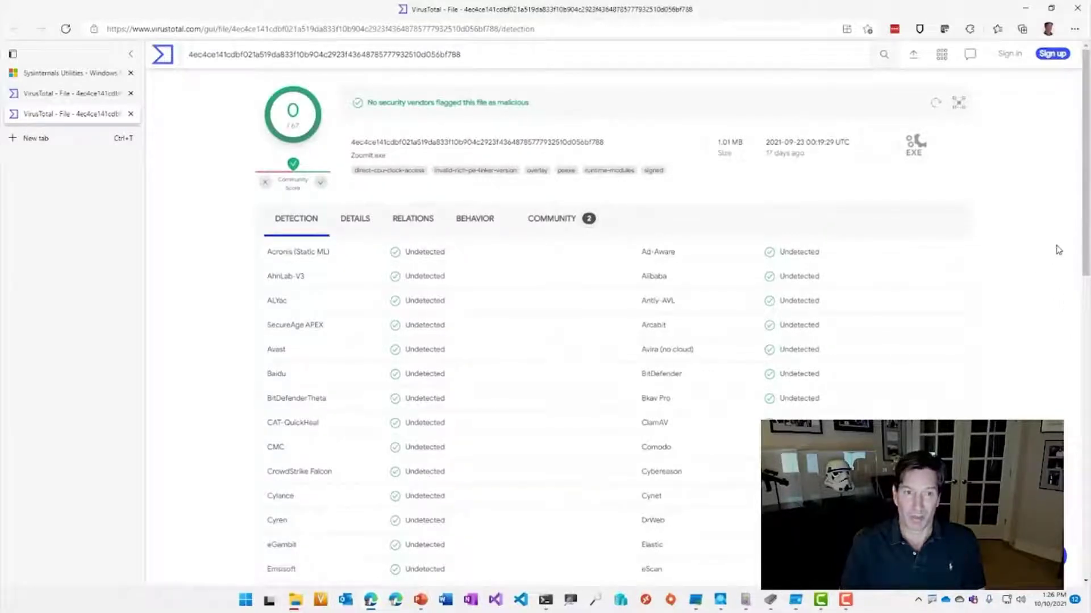
{"action": "key", "text": "alt+Tab"}
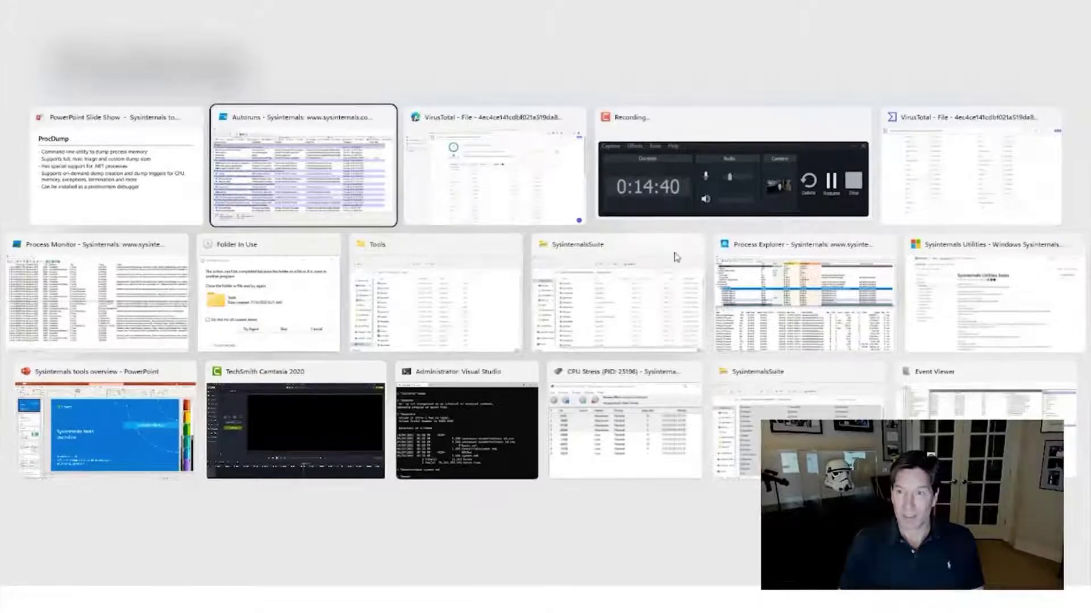
- Bring the Administrator Visual Studio console forward and enter cd \Tools at a fresh prompt
{"action": "left_click", "coordinate": [478, 429]}
{"action": "key", "text": "Return"}
{"action": "key", "text": "Return"}
{"action": "type", "text": "cd \\Tools"}
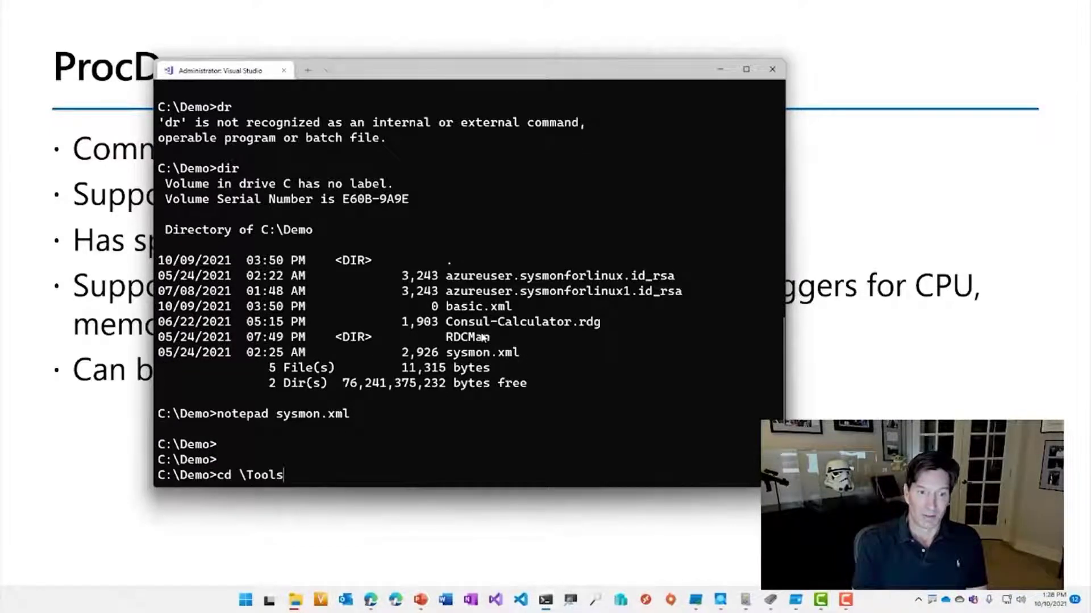
- From C:\Tools, start 'procdump -c 20 cpustres c:\temp' to dump CPUSTRES above 20% CPU
{"action": "key", "text": "Return"}
{"action": "type", "text": "cls"}
{"action": "key", "text": "Return"}
{"action": "type", "text": "p"}
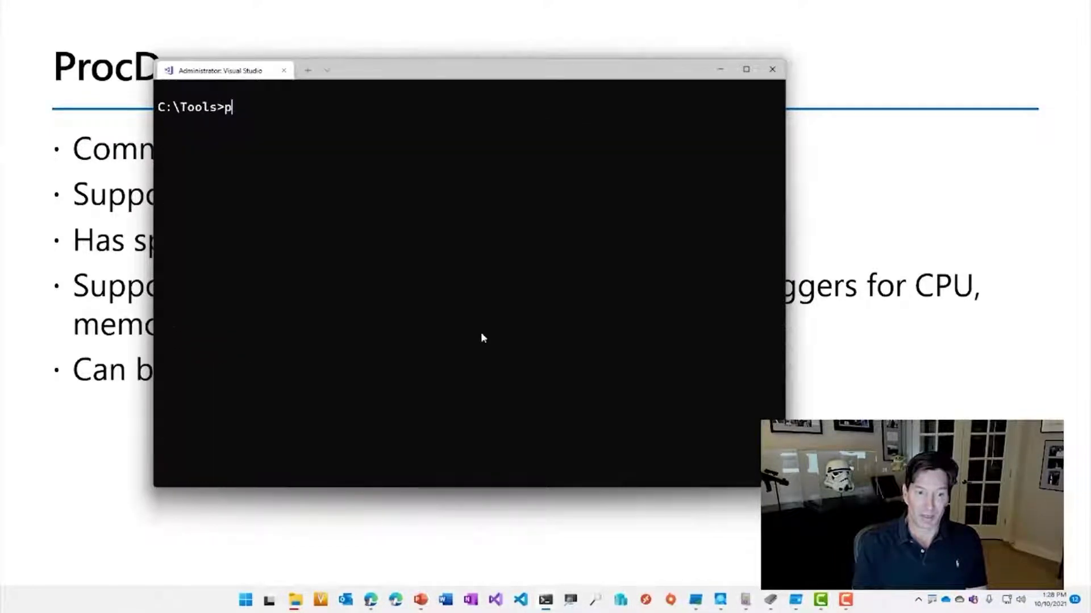
{"action": "type", "text": "rocdump -c"}
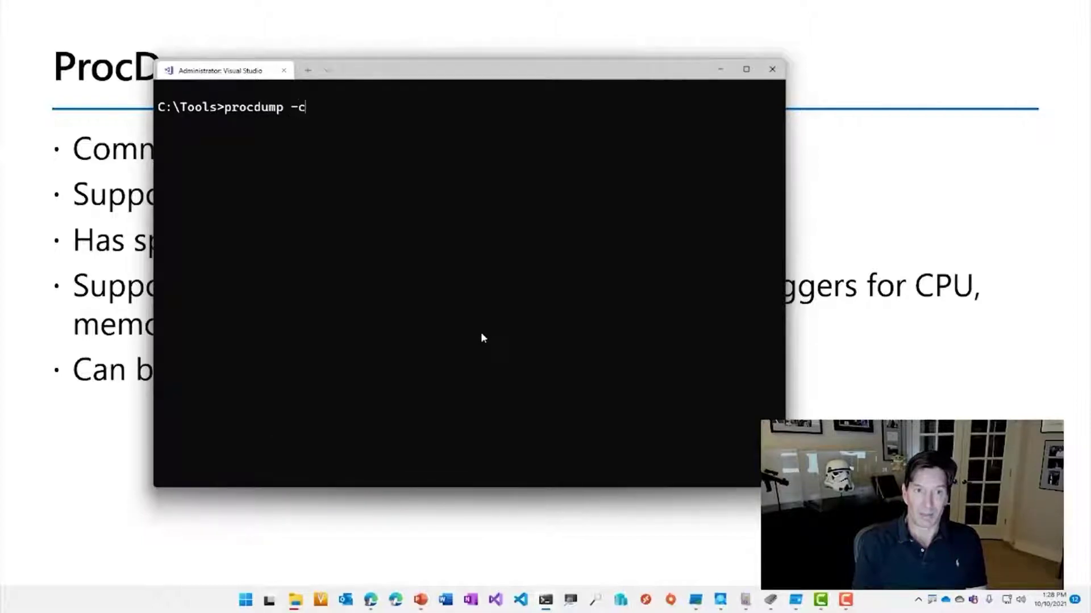
{"action": "type", "text": " 20"}
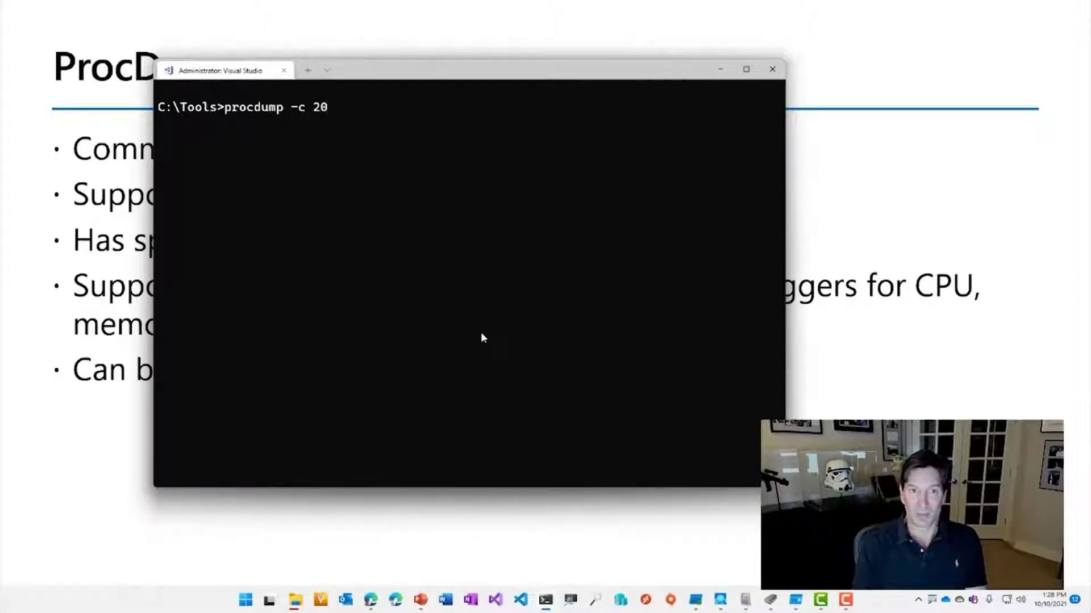
{"action": "type", "text": " cpustres"}
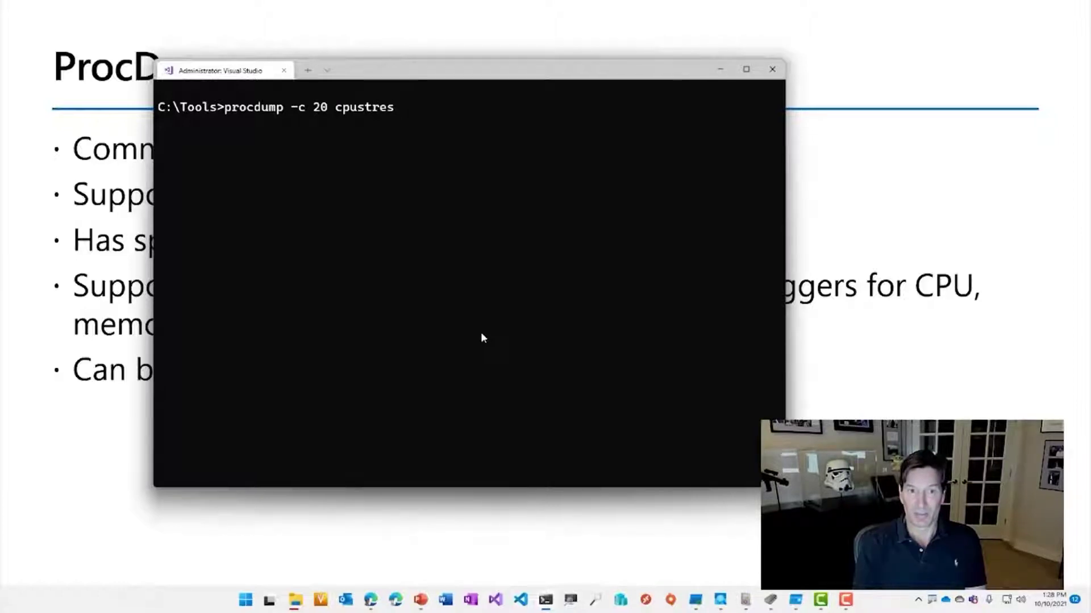
{"action": "type", "text": "c:\temp"}
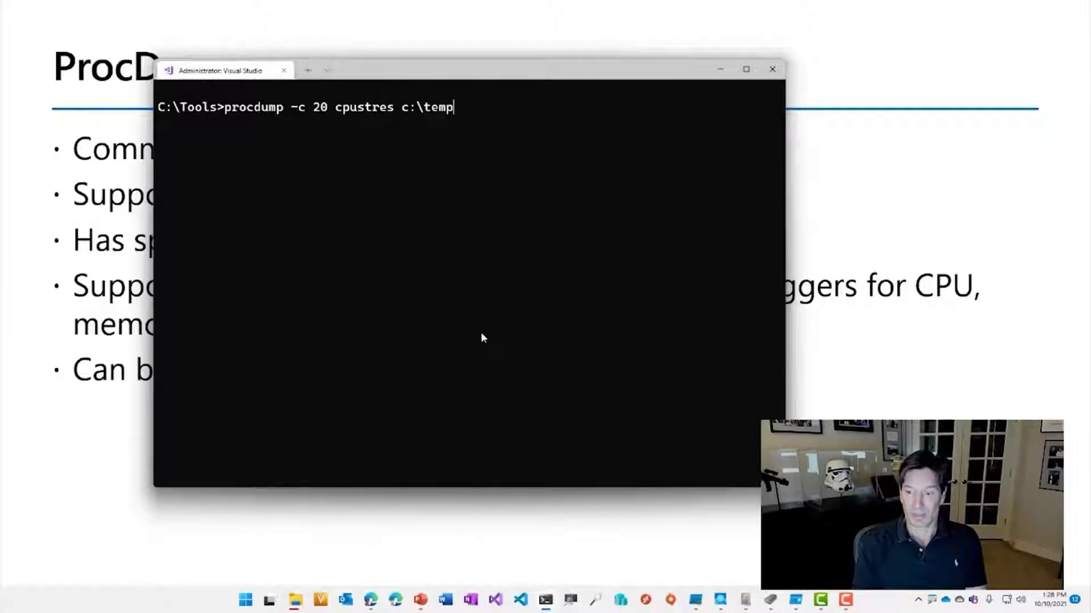
{"action": "left_click", "coordinate": [773, 607]}
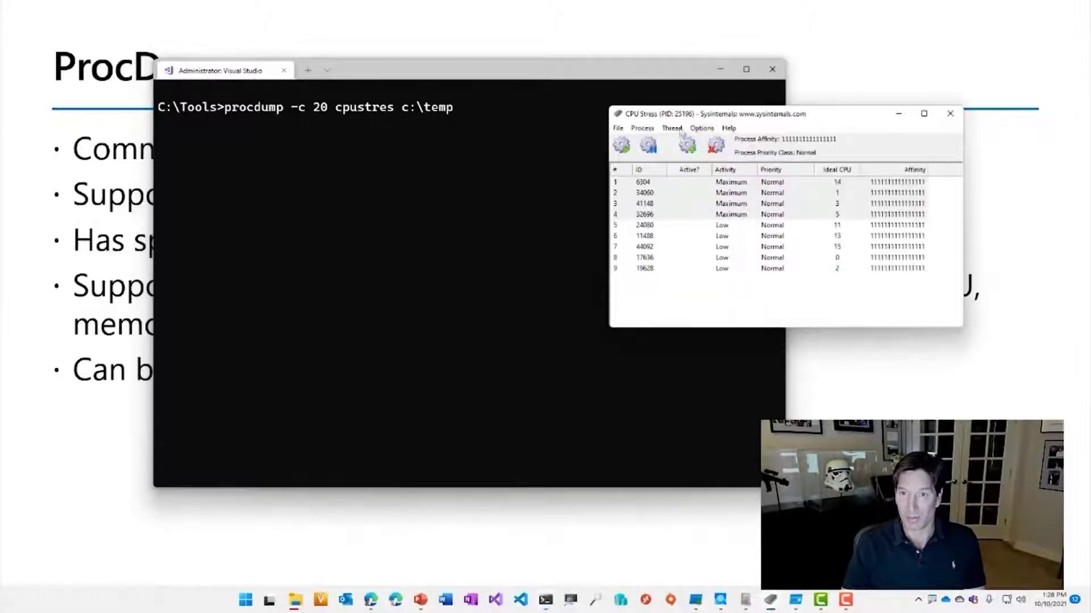
{"action": "left_click_drag", "start_coordinate": [478, 69], "coordinate": [336, 104]}
{"action": "key", "text": "Return"}
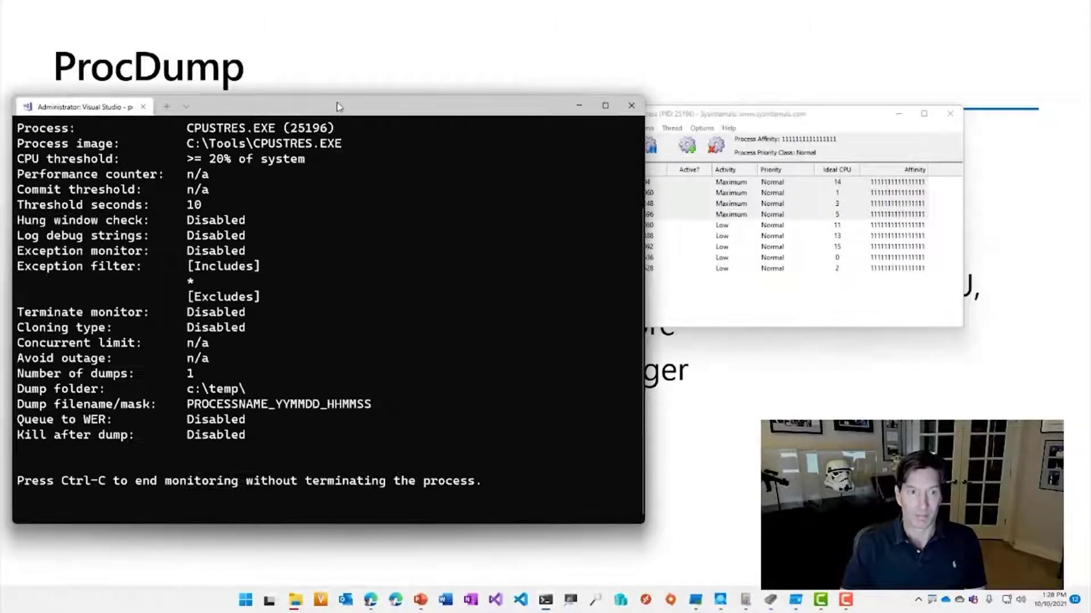
- Activate CPU Stress threads 1-4 to push CPU load past the 20% trigger
{"action": "scroll", "coordinate": [219, 228], "scroll_direction": "up", "scroll_amount": 2}
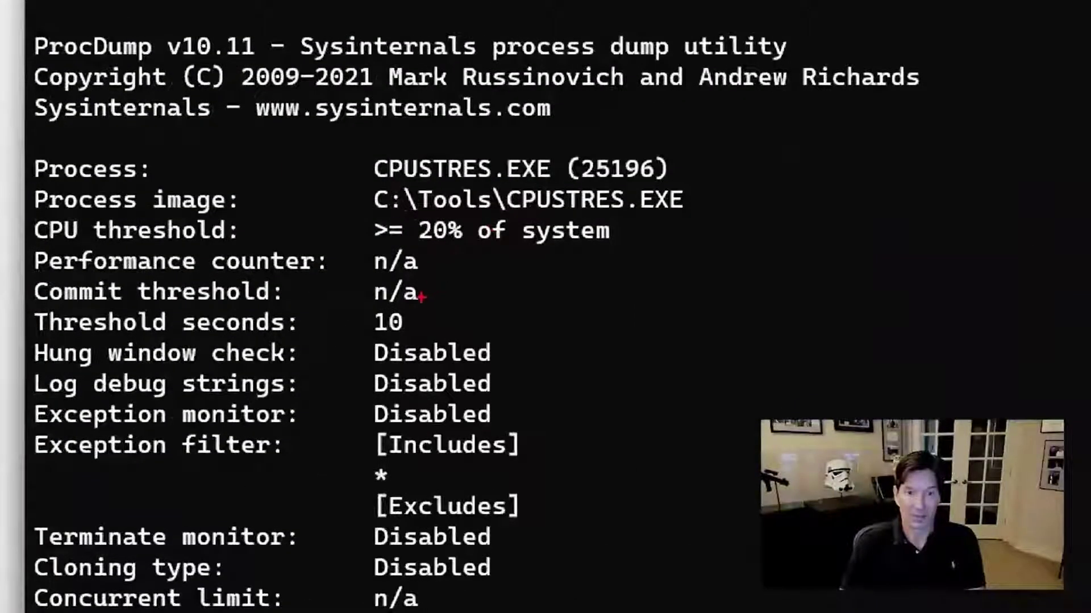
{"action": "mouse_move", "coordinate": [398, 308]}
{"action": "left_mouse_down"}
{"action": "mouse_move", "coordinate": [376, 356]}
{"action": "mouse_move", "coordinate": [399, 309]}
{"action": "left_mouse_up"}
{"action": "key", "text": "e"}
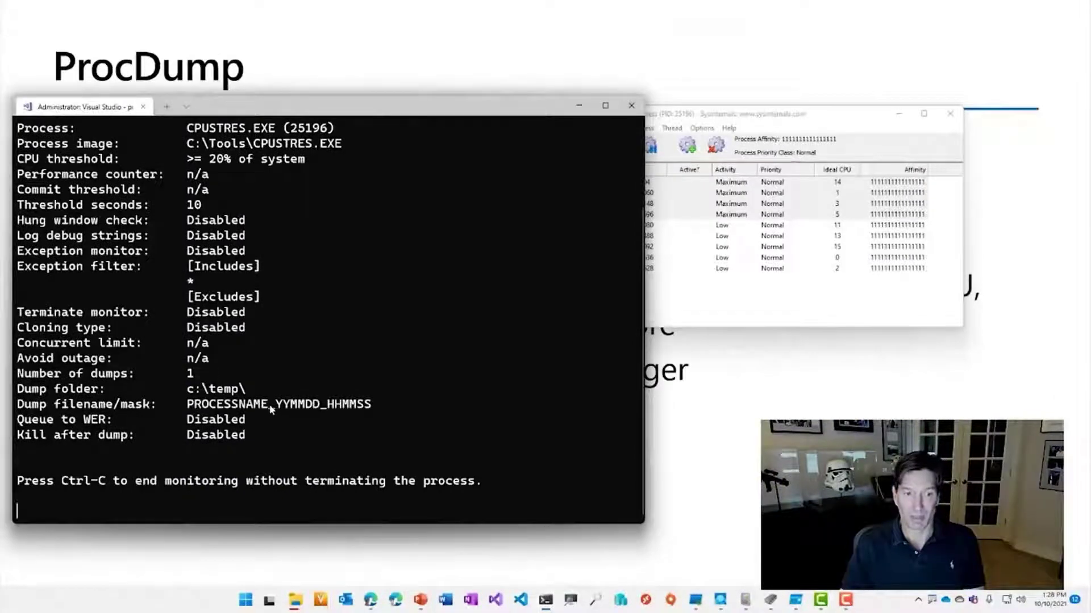
{"action": "left_click", "coordinate": [813, 170]}
{"action": "left_click_drag", "start_coordinate": [808, 183], "coordinate": [804, 215]}
{"action": "right_click", "coordinate": [807, 216]}
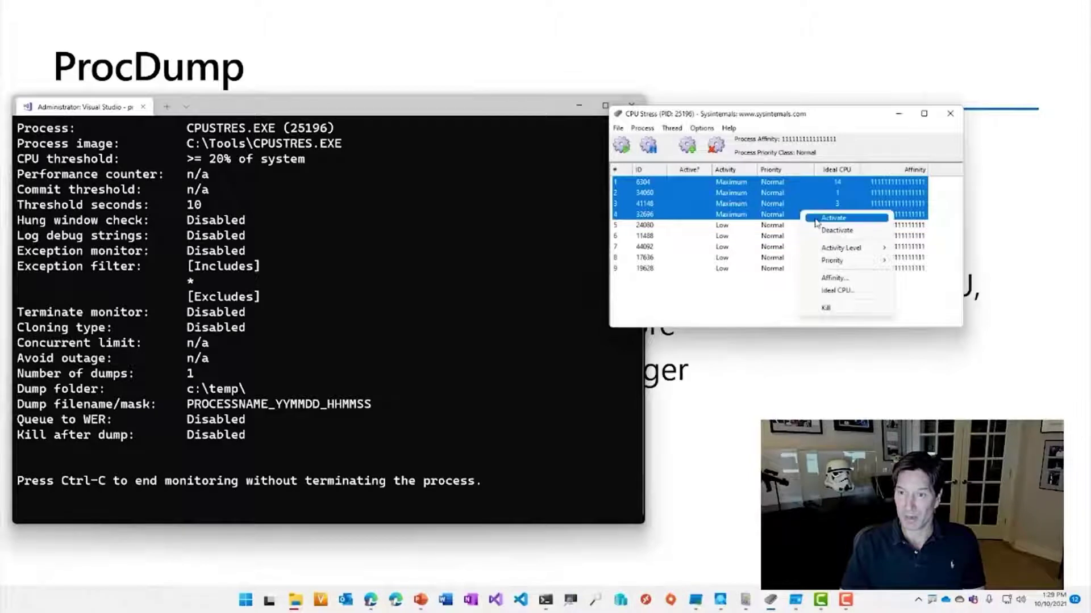
{"action": "left_click", "coordinate": [816, 219]}
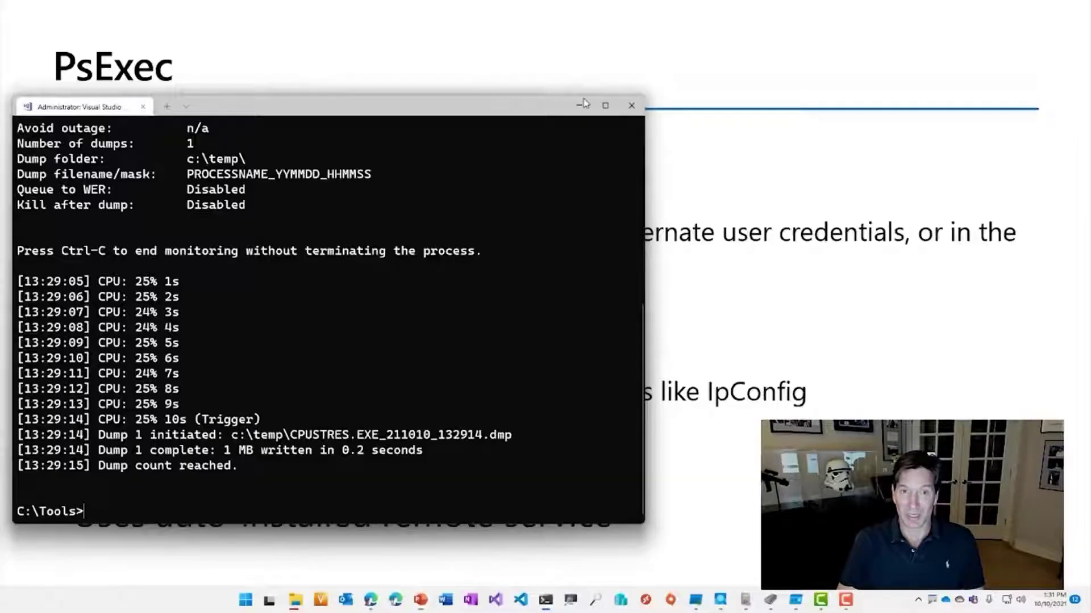
- Run 'psexec \\mr-surface4 cmd' and move the terminal off the slide's bullet points
{"action": "type", "text": "psexec"}
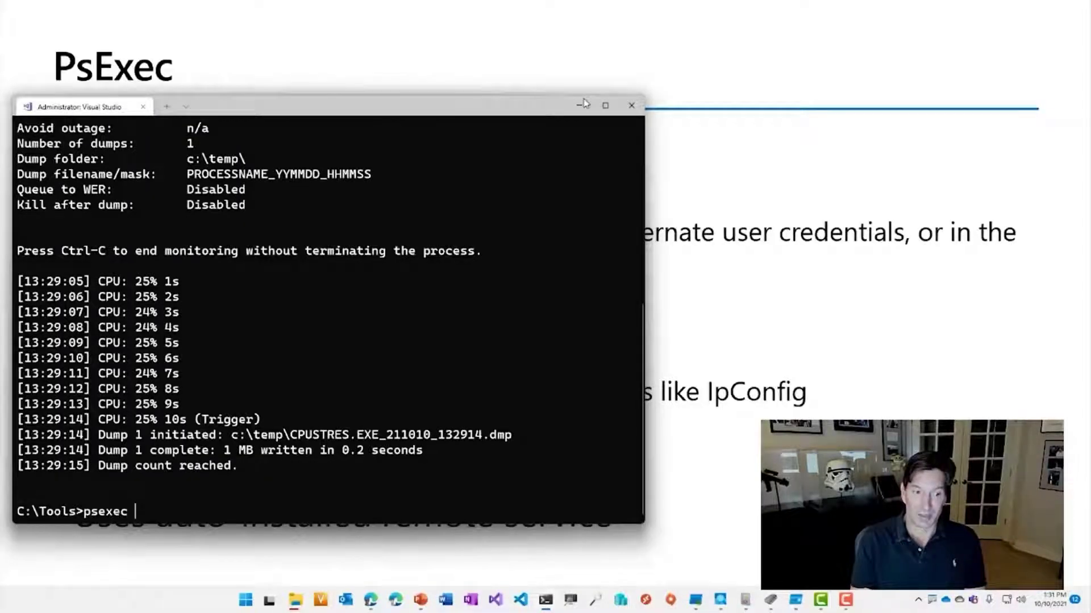
{"action": "type", "text": " \\\\m"}
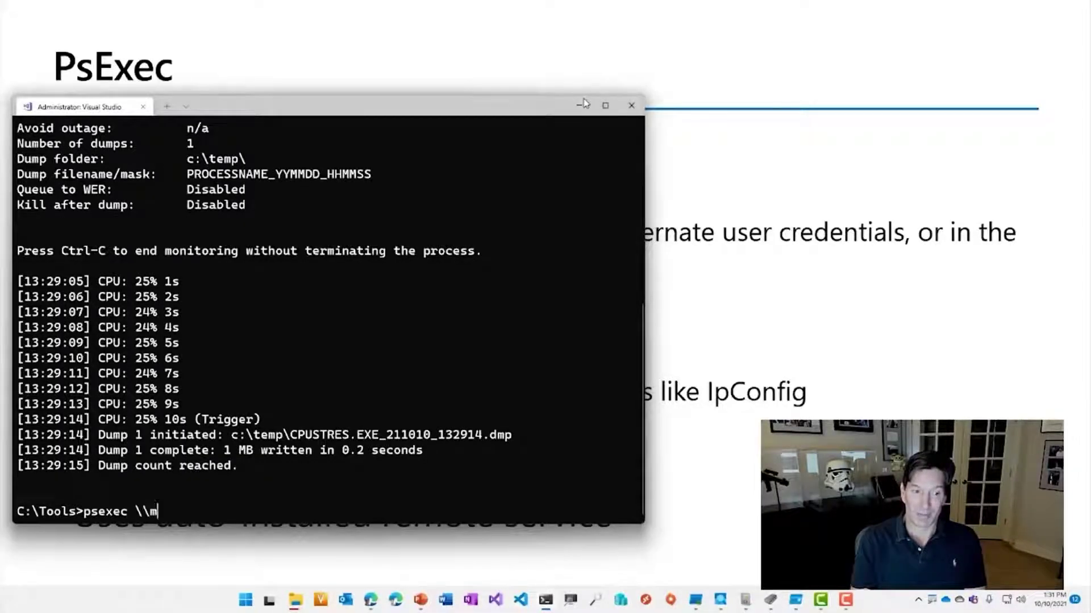
{"action": "type", "text": "r-surface4"}
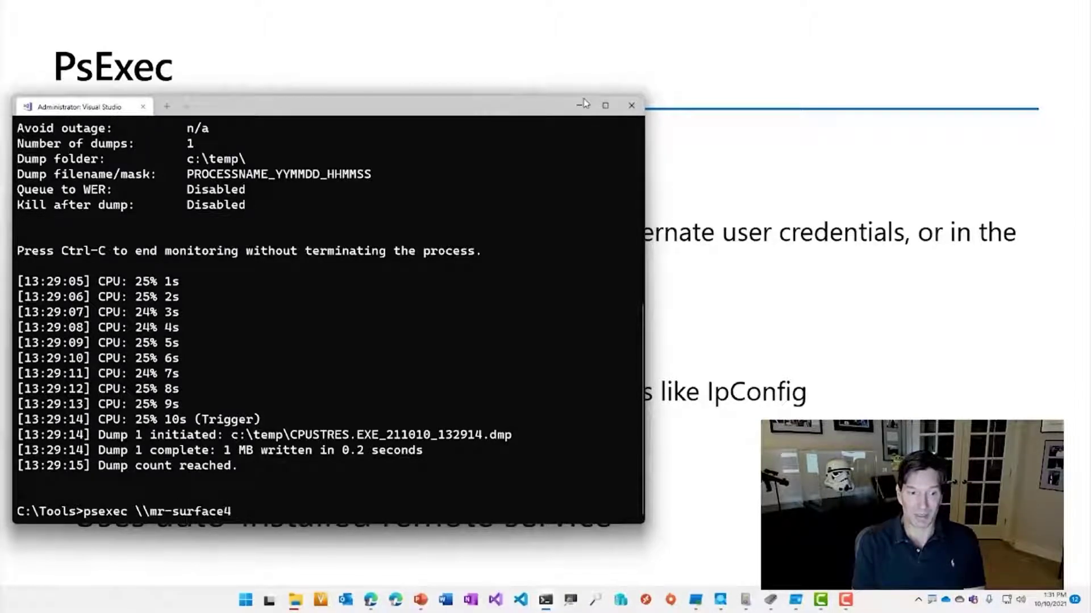
{"action": "type", "text": " cmd"}
{"action": "key", "text": "Return"}
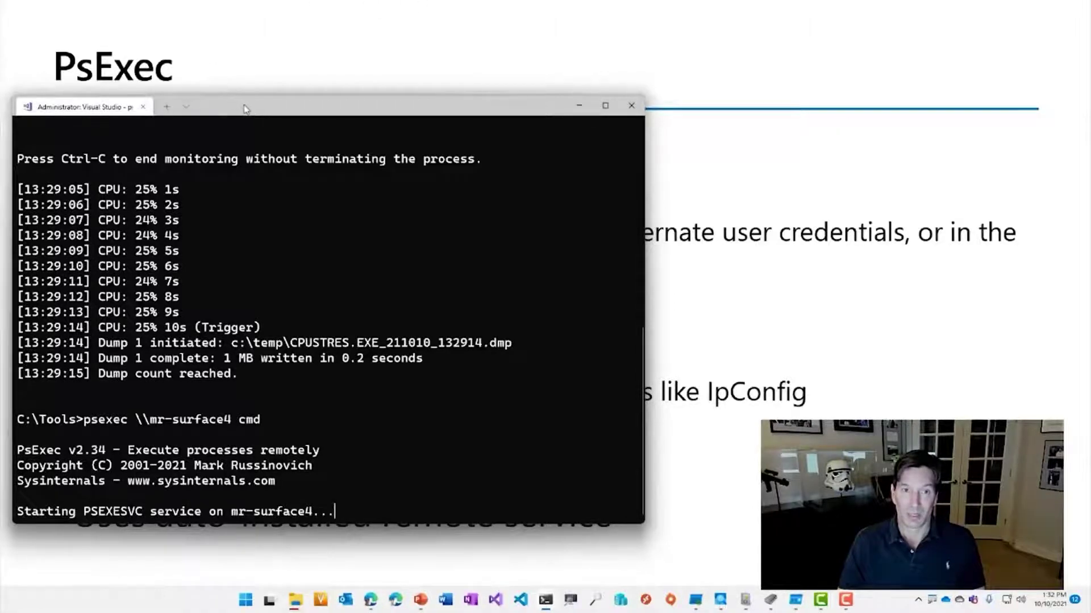
{"action": "left_click_drag", "start_coordinate": [250, 107], "coordinate": [420, 98]}
- In the remote session, run hostname and dir on mr-surface4, then exit
{"action": "type", "text": "hostname"}
{"action": "key", "text": "Return"}
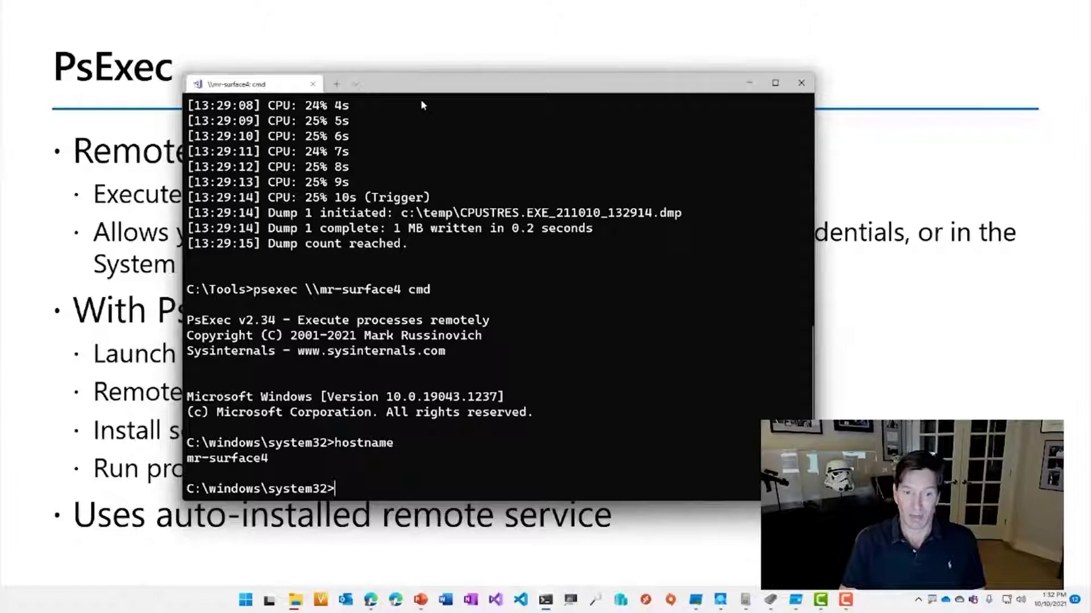
{"action": "key", "text": "Return"}
{"action": "key", "text": "Return"}
{"action": "key", "text": "Return"}
{"action": "type", "text": "dir"}
{"action": "key", "text": "Return"}
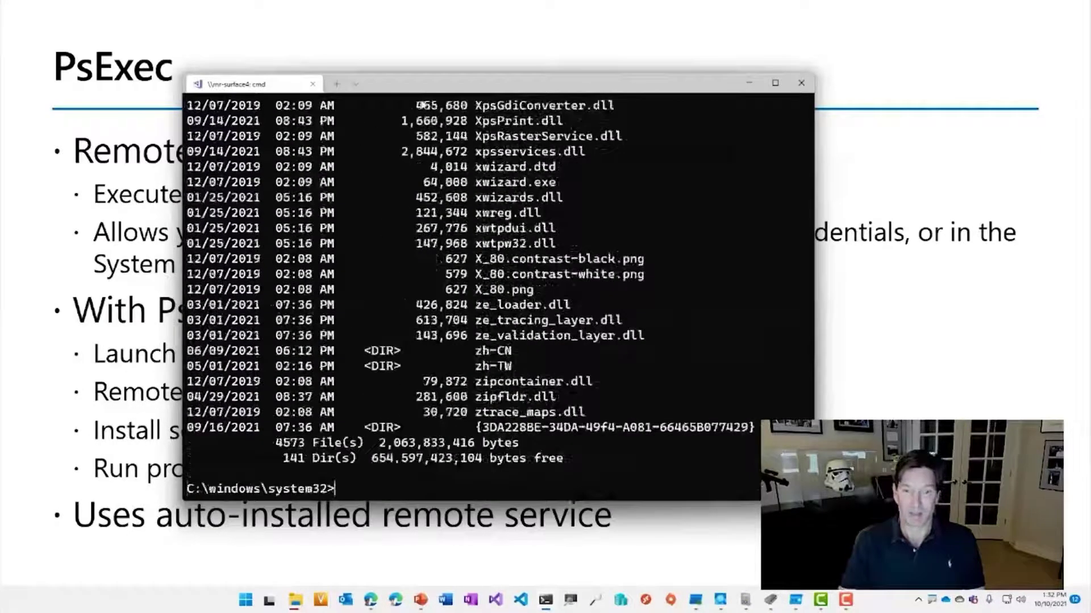
{"action": "key", "text": "Return"}
{"action": "type", "text": "exit"}
{"action": "key", "text": "Return"}
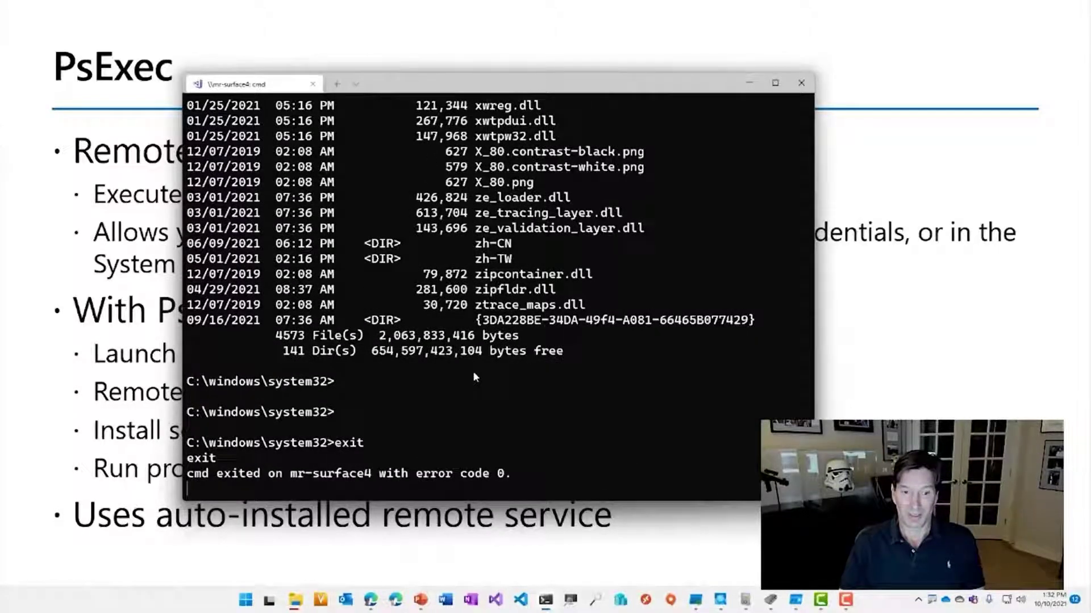
- Run hostname locally to confirm mr-game, then return to the PsExec slide
{"action": "type", "text": "hostname"}
{"action": "key", "text": "Return"}
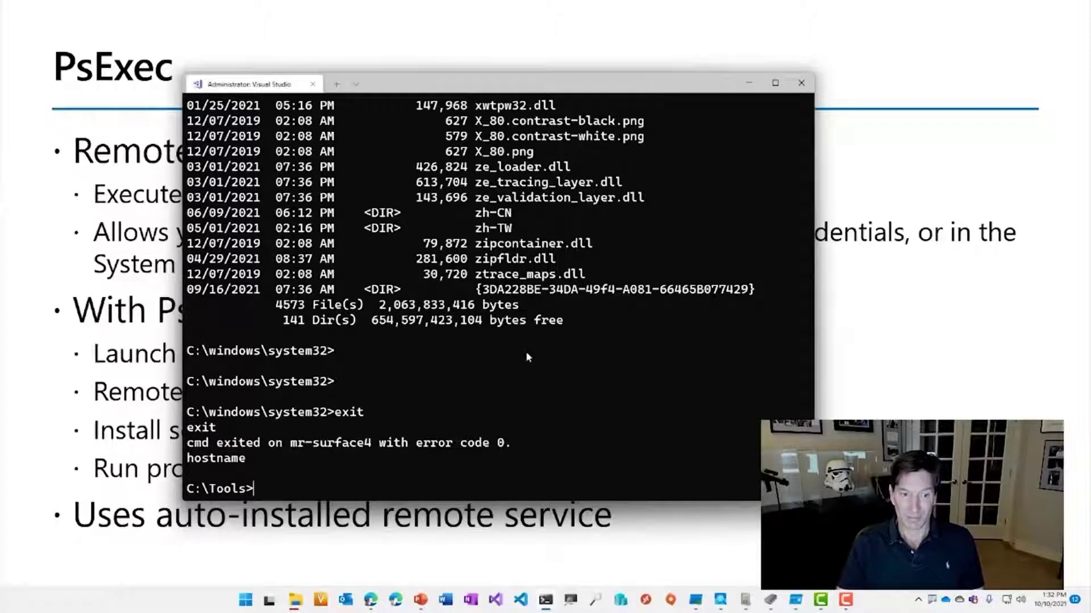
{"action": "key", "text": "Up"}
{"action": "key", "text": "Escape"}
{"action": "type", "text": "hostname"}
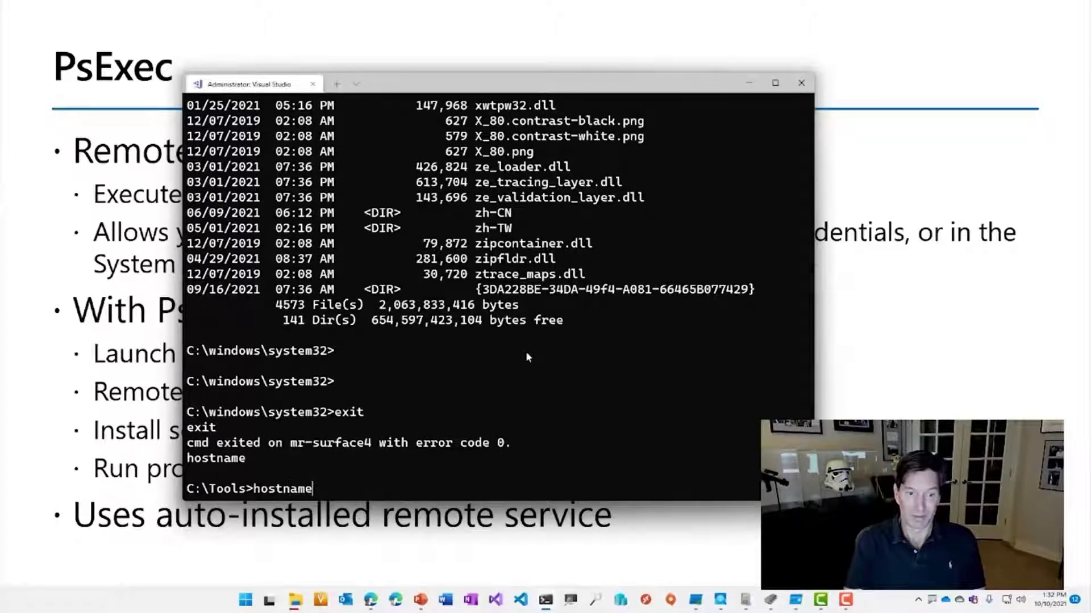
{"action": "key", "text": "Return"}
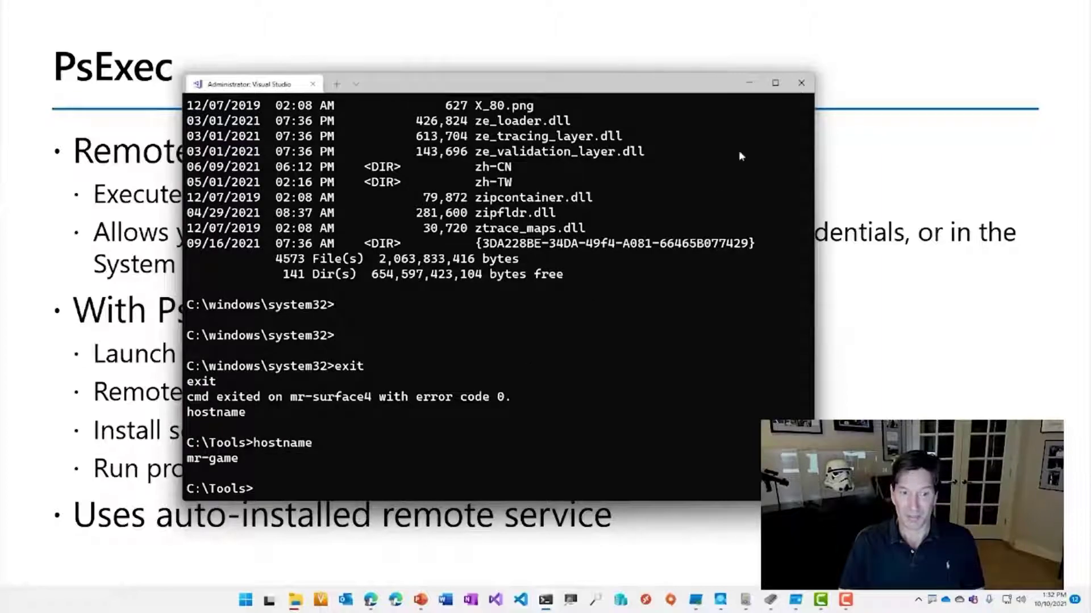
{"action": "left_click", "coordinate": [928, 313]}
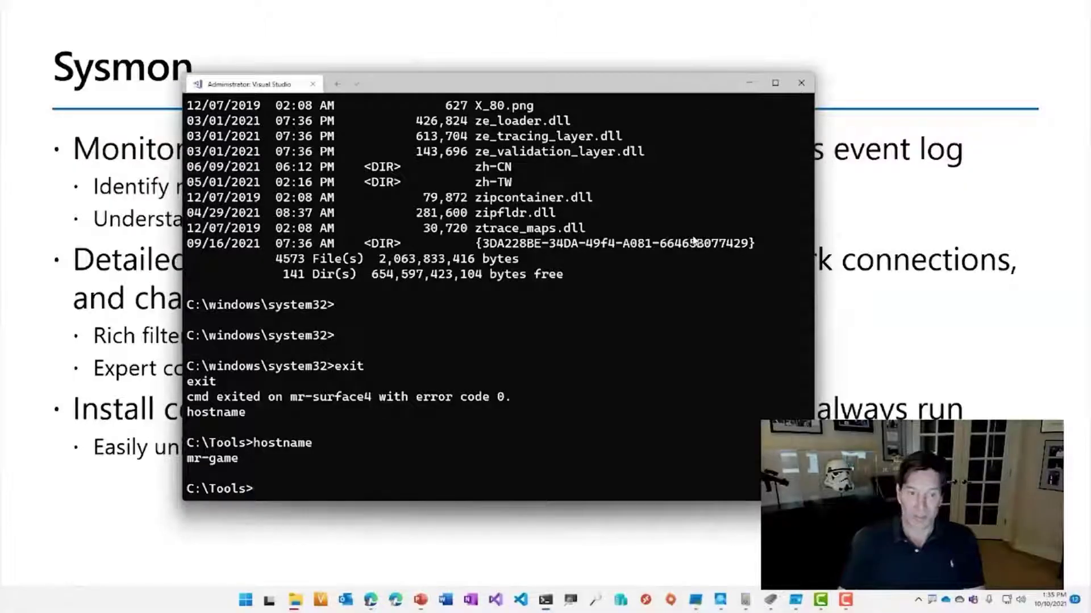
- Run 'sysmon -c' to show SHA256 hashing with no rules, and highlight the Config file line
{"action": "key", "text": "Return"}
{"action": "key", "text": "Return"}
{"action": "type", "text": "sysmo"}
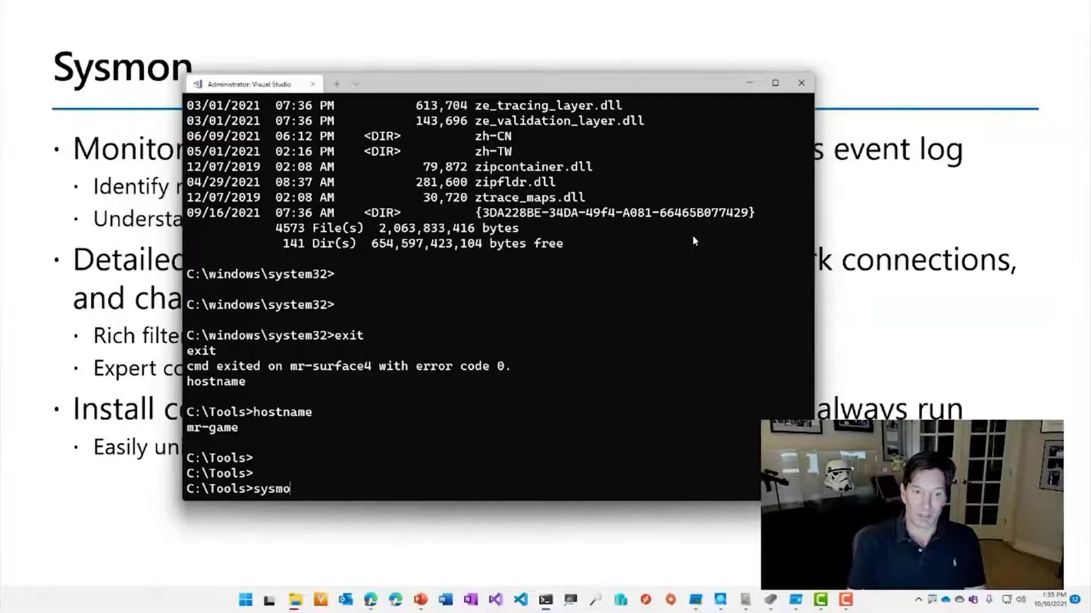
{"action": "type", "text": "n -"}
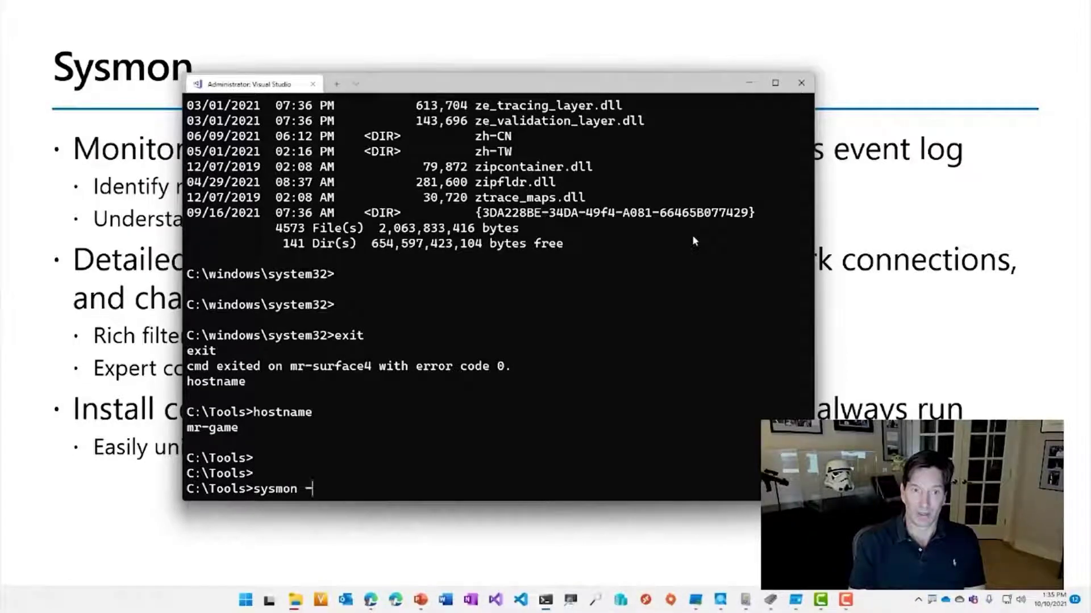
{"action": "type", "text": "c"}
{"action": "key", "text": "Return"}
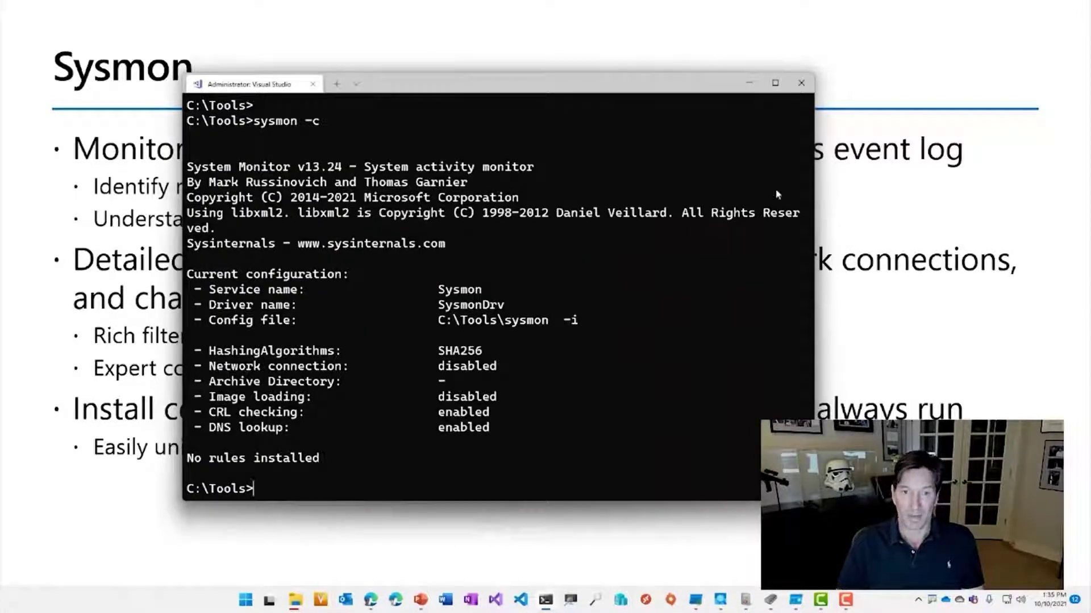
{"action": "left_click_drag", "start_coordinate": [211, 320], "coordinate": [555, 327]}
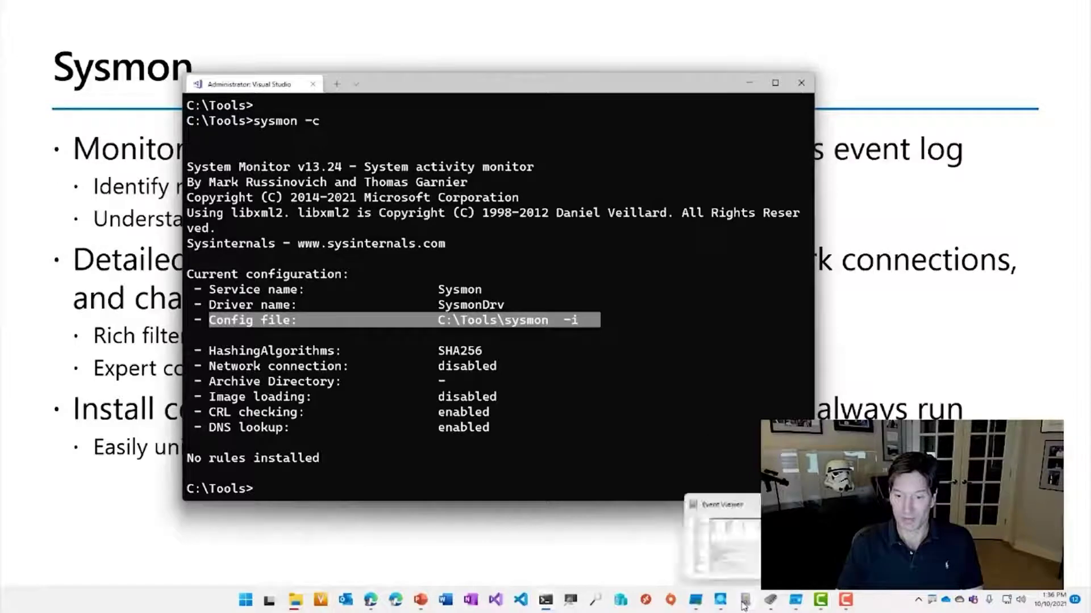
- Refresh the Sysmon Operational log and select the 1:35:53 PM Process Create event
{"action": "left_click", "coordinate": [744, 599]}
{"action": "left_click", "coordinate": [532, 170]}
{"action": "key", "text": "F5"}
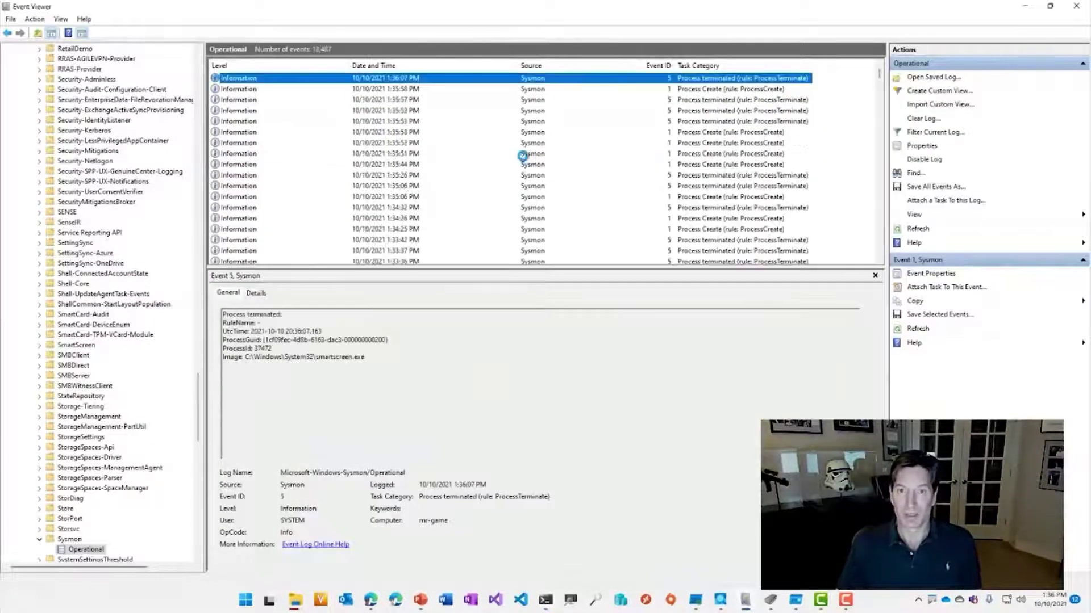
{"action": "left_click", "coordinate": [509, 133]}
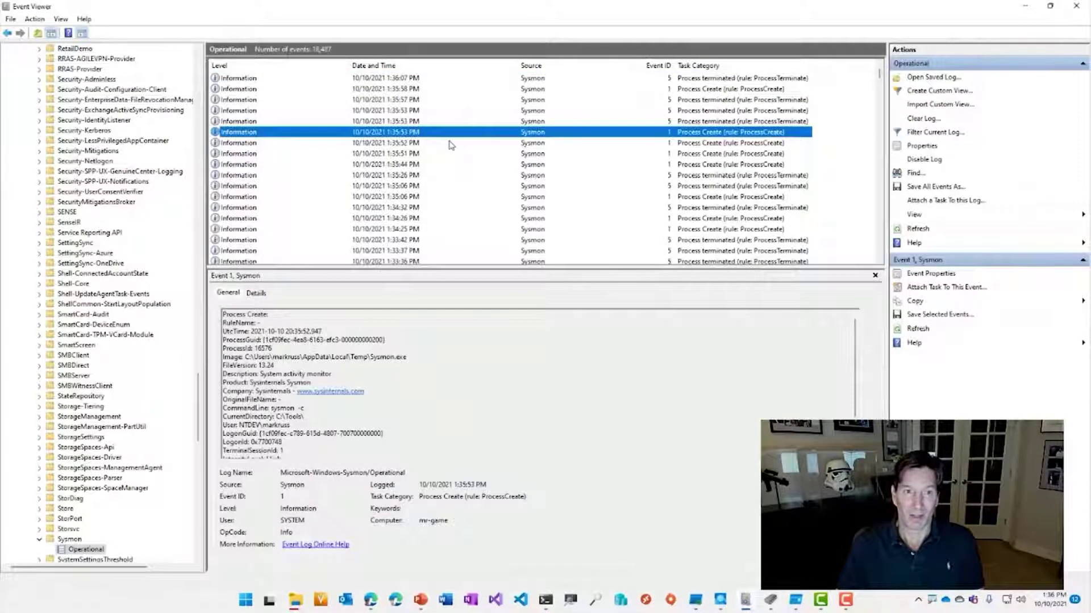
{"action": "left_click", "coordinate": [696, 89]}
{"action": "left_click", "coordinate": [713, 100]}
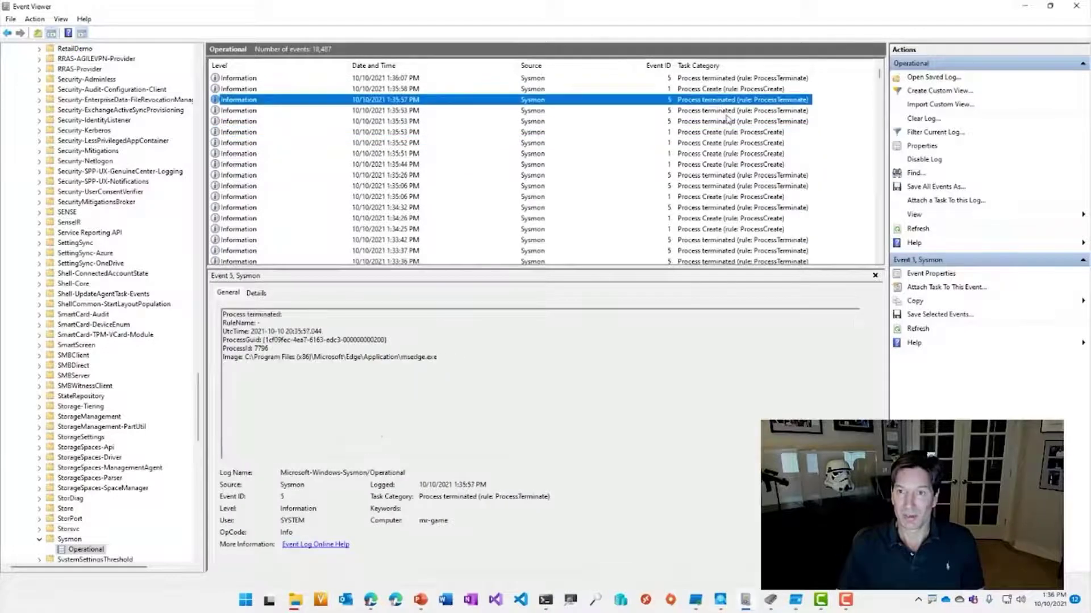
{"action": "left_click", "coordinate": [713, 111]}
{"action": "left_click", "coordinate": [713, 132]}
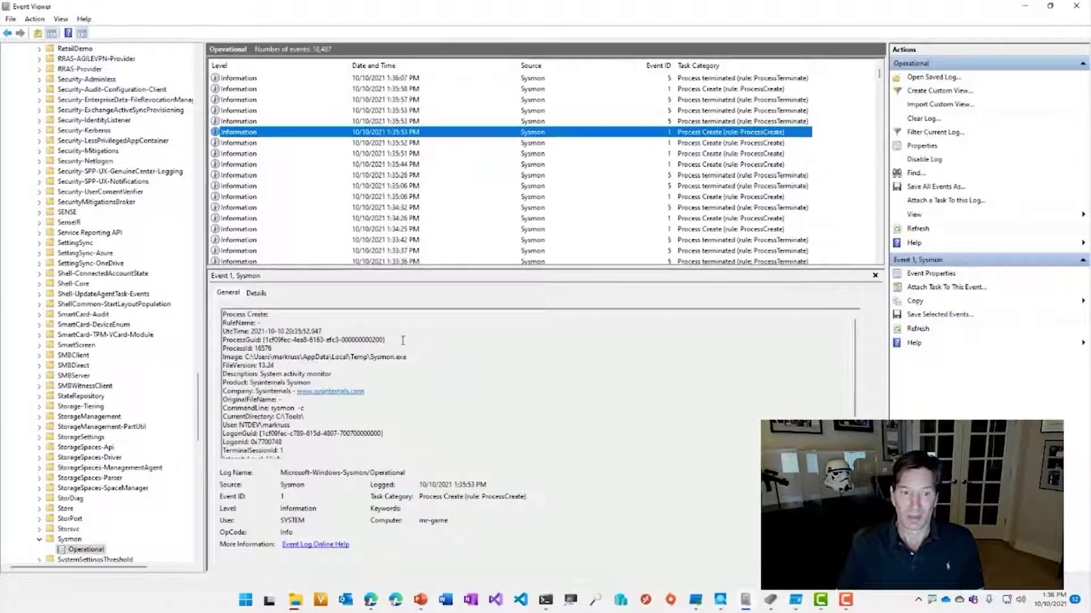
- Open the Process Create event's properties and highlight the Sysmon.exe SHA256 hash
{"action": "double_click", "coordinate": [568, 132]}
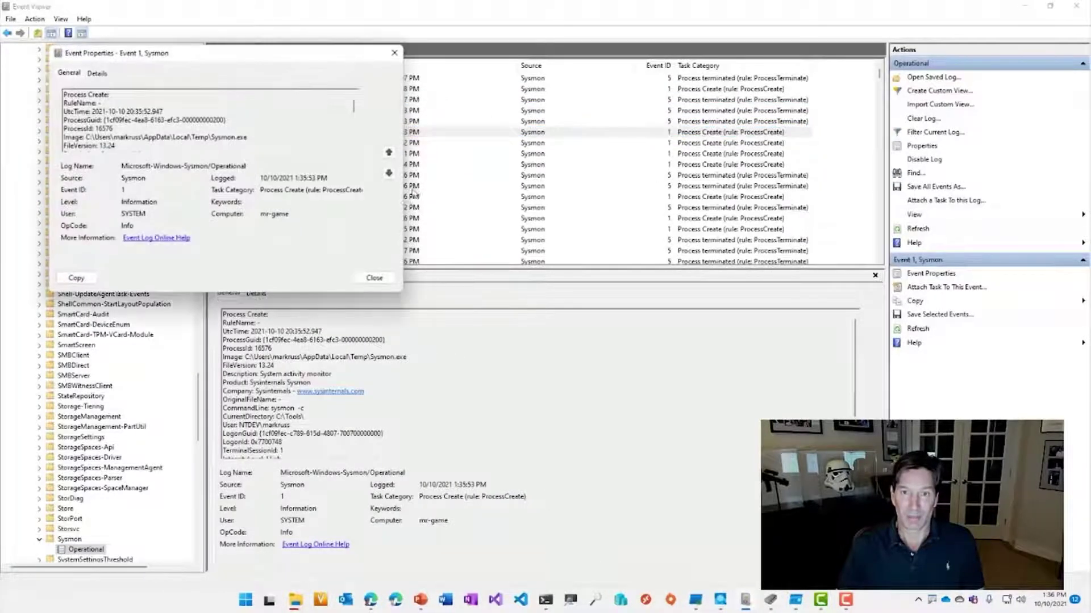
{"action": "left_click", "coordinate": [279, 95]}
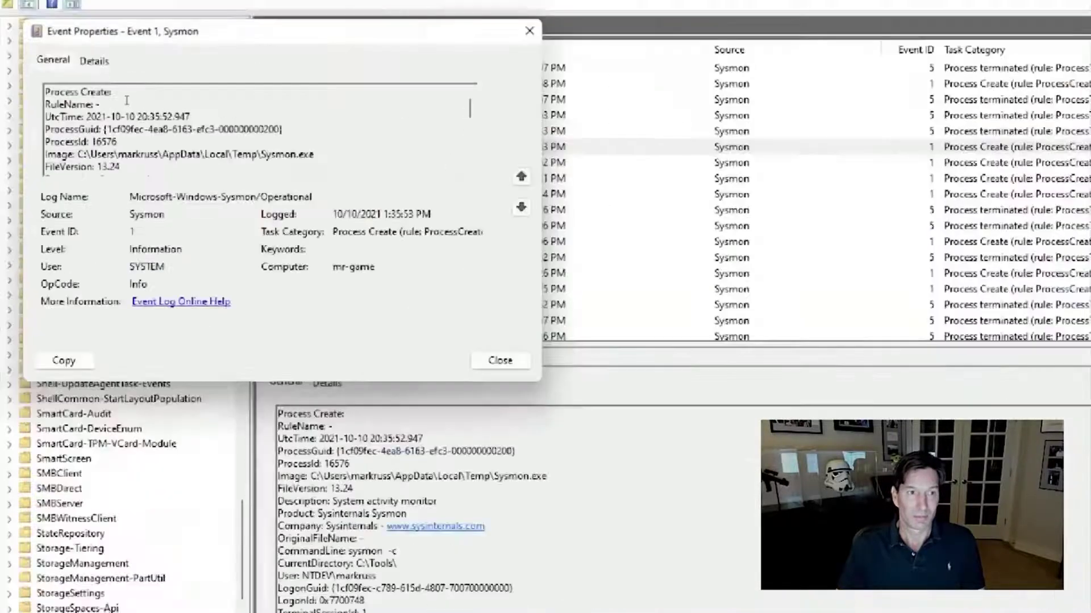
{"action": "key", "text": "Down"}
{"action": "scroll", "coordinate": [114, 101], "scroll_direction": "down", "scroll_amount": 3}
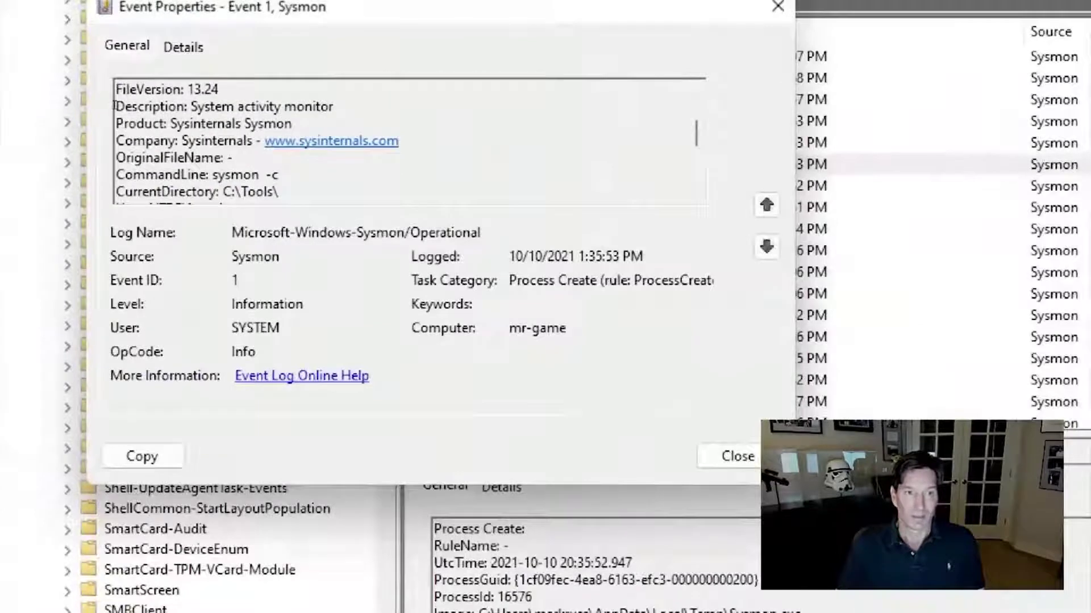
{"action": "scroll", "coordinate": [137, 97], "scroll_direction": "down", "scroll_amount": 1}
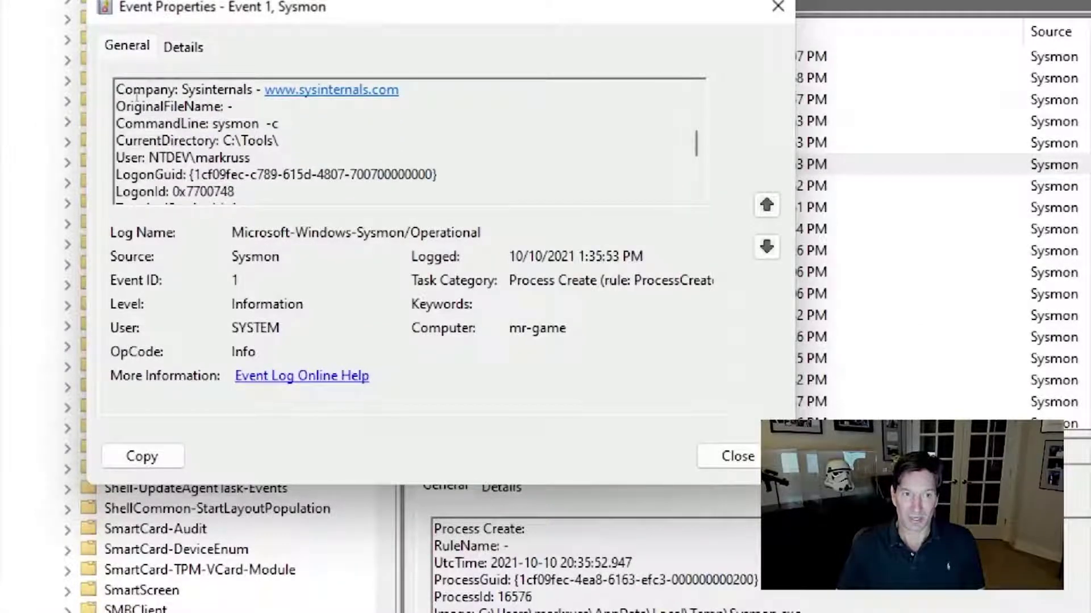
{"action": "scroll", "coordinate": [136, 97], "scroll_direction": "down", "scroll_amount": 1}
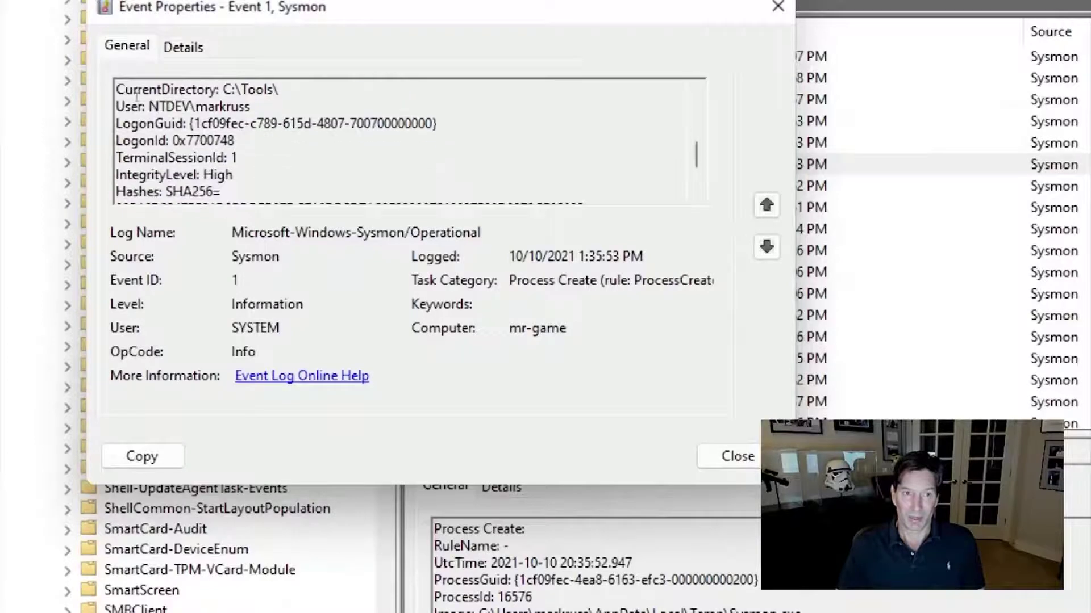
{"action": "scroll", "coordinate": [136, 97], "scroll_direction": "down", "scroll_amount": 1}
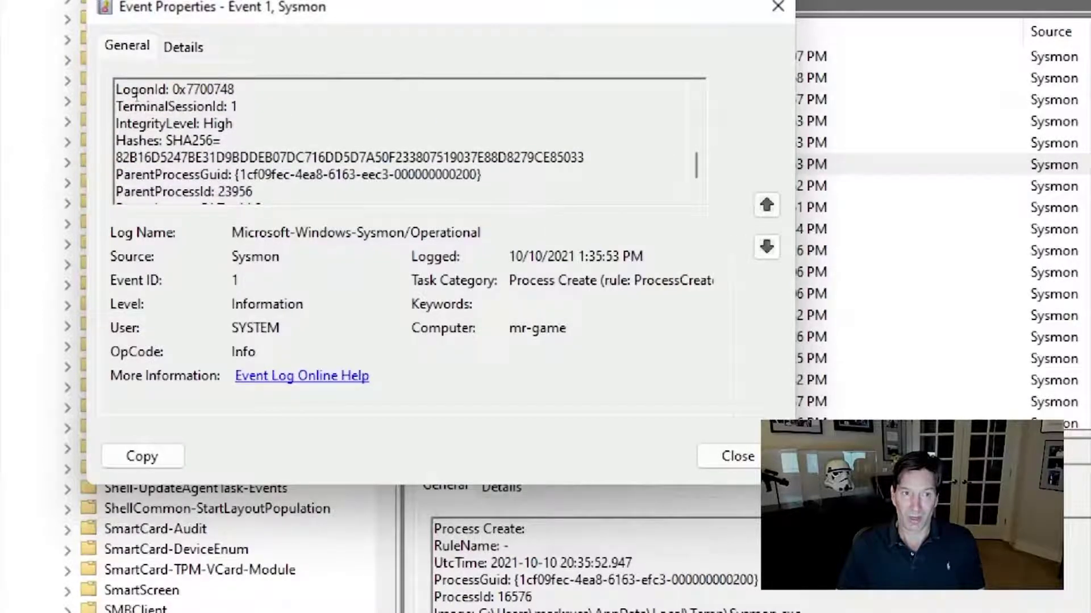
{"action": "scroll", "coordinate": [137, 98], "scroll_direction": "down", "scroll_amount": 1}
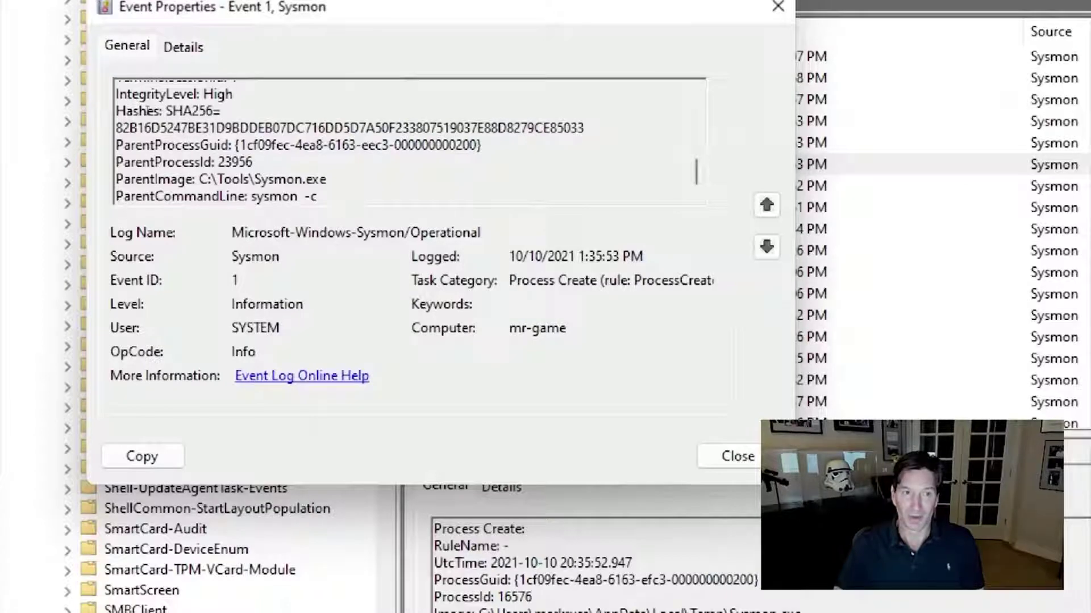
{"action": "key", "text": "Down"}
{"action": "left_click_drag", "start_coordinate": [116, 110], "coordinate": [586, 129]}
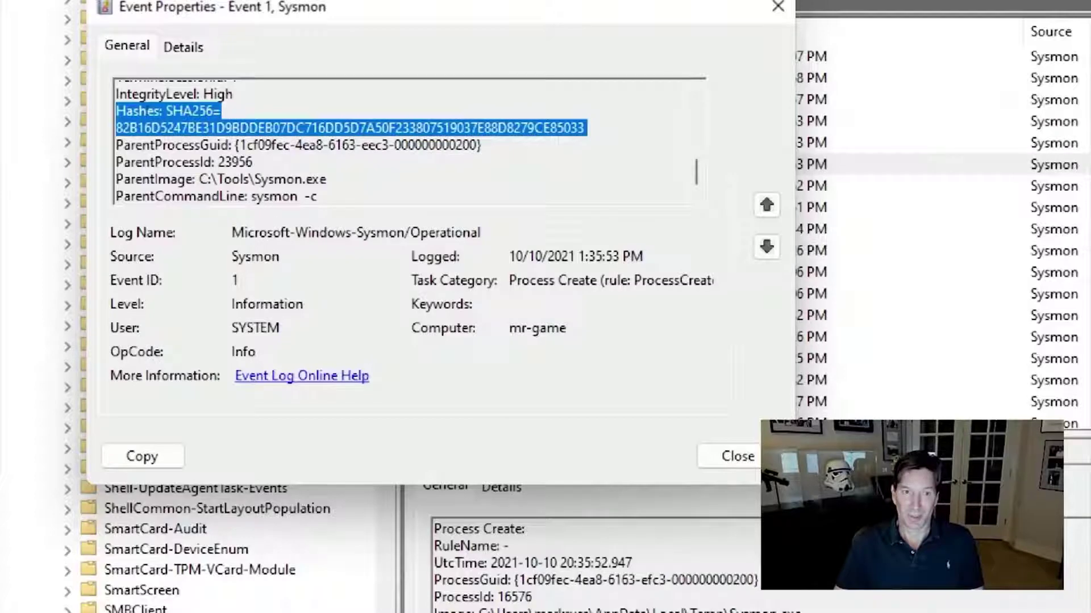
- Highlight the ParentProcessGuid line of the parent process C:\Tools\Sysmon.exe
{"action": "left_click", "coordinate": [141, 110]}
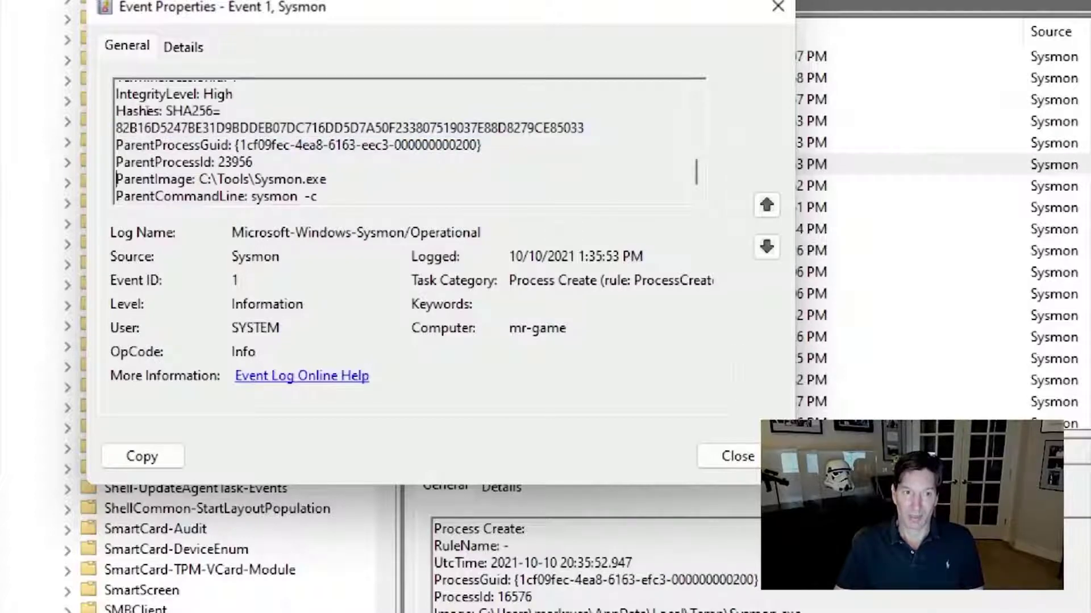
{"action": "key", "text": "Down"}
{"action": "key", "text": "Up"}
{"action": "key", "text": "Up"}
{"action": "key", "text": "Up"}
{"action": "key", "text": "shift+End"}
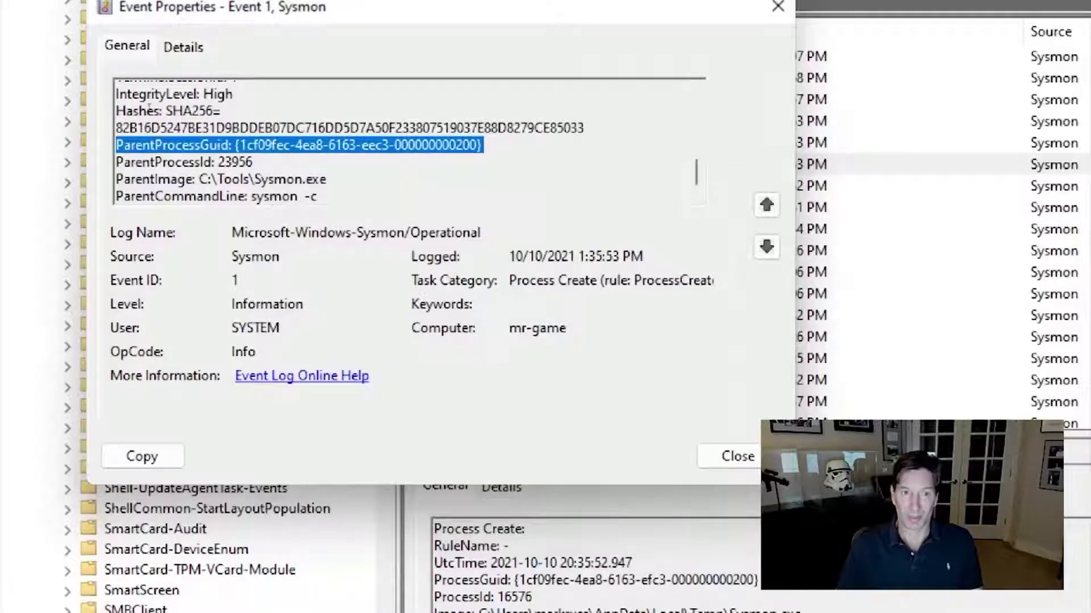
{"action": "scroll", "coordinate": [21, 85], "scroll_direction": "up", "scroll_amount": 2}
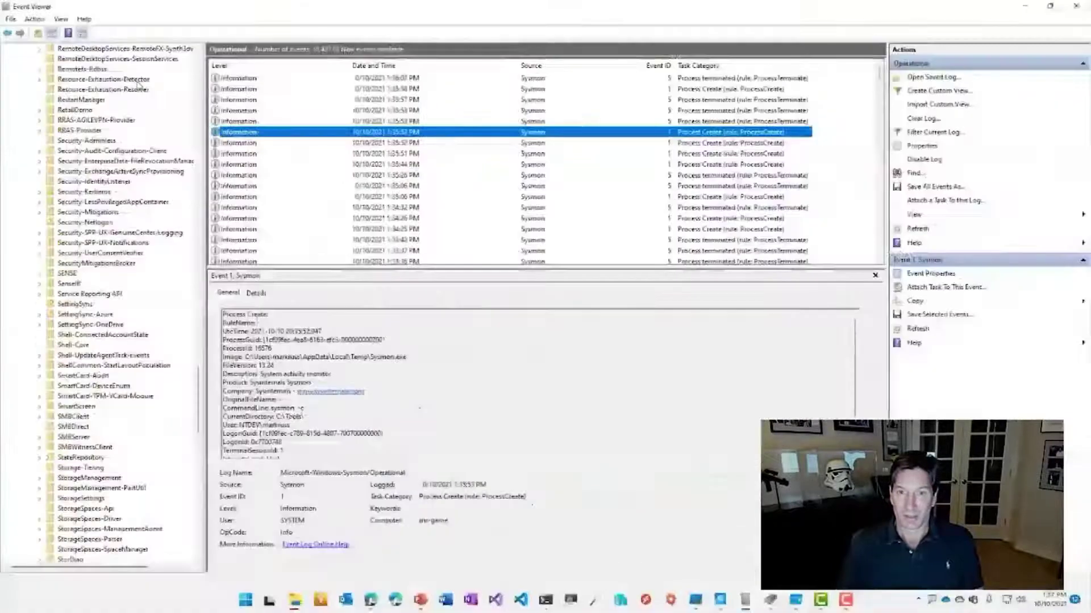
- Bring up Task View with Alt+Tab to pick the PowerPoint slide show
{"action": "key", "text": "alt+Tab"}
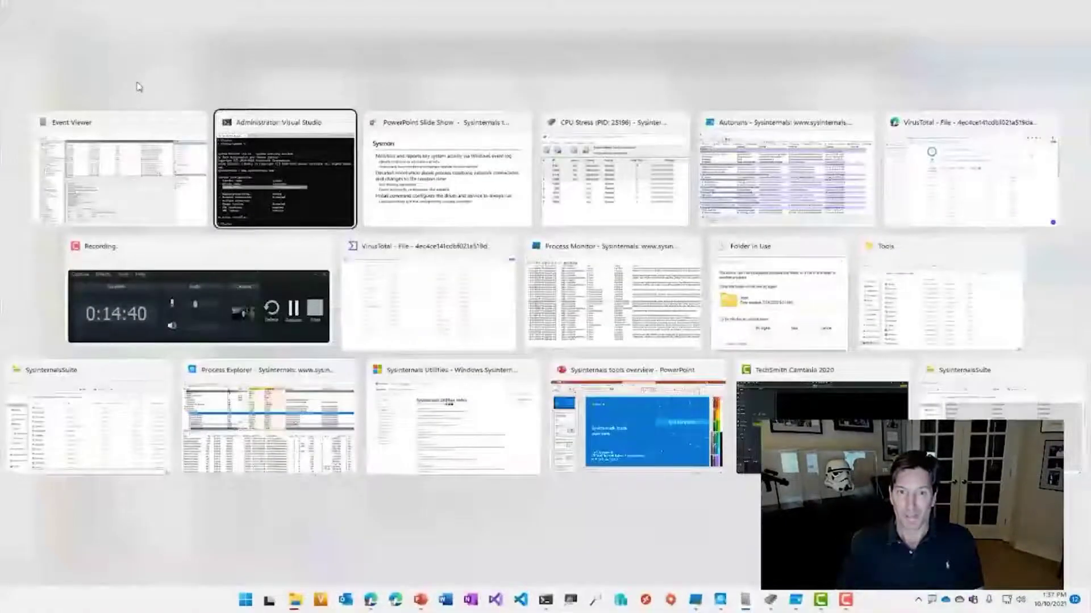